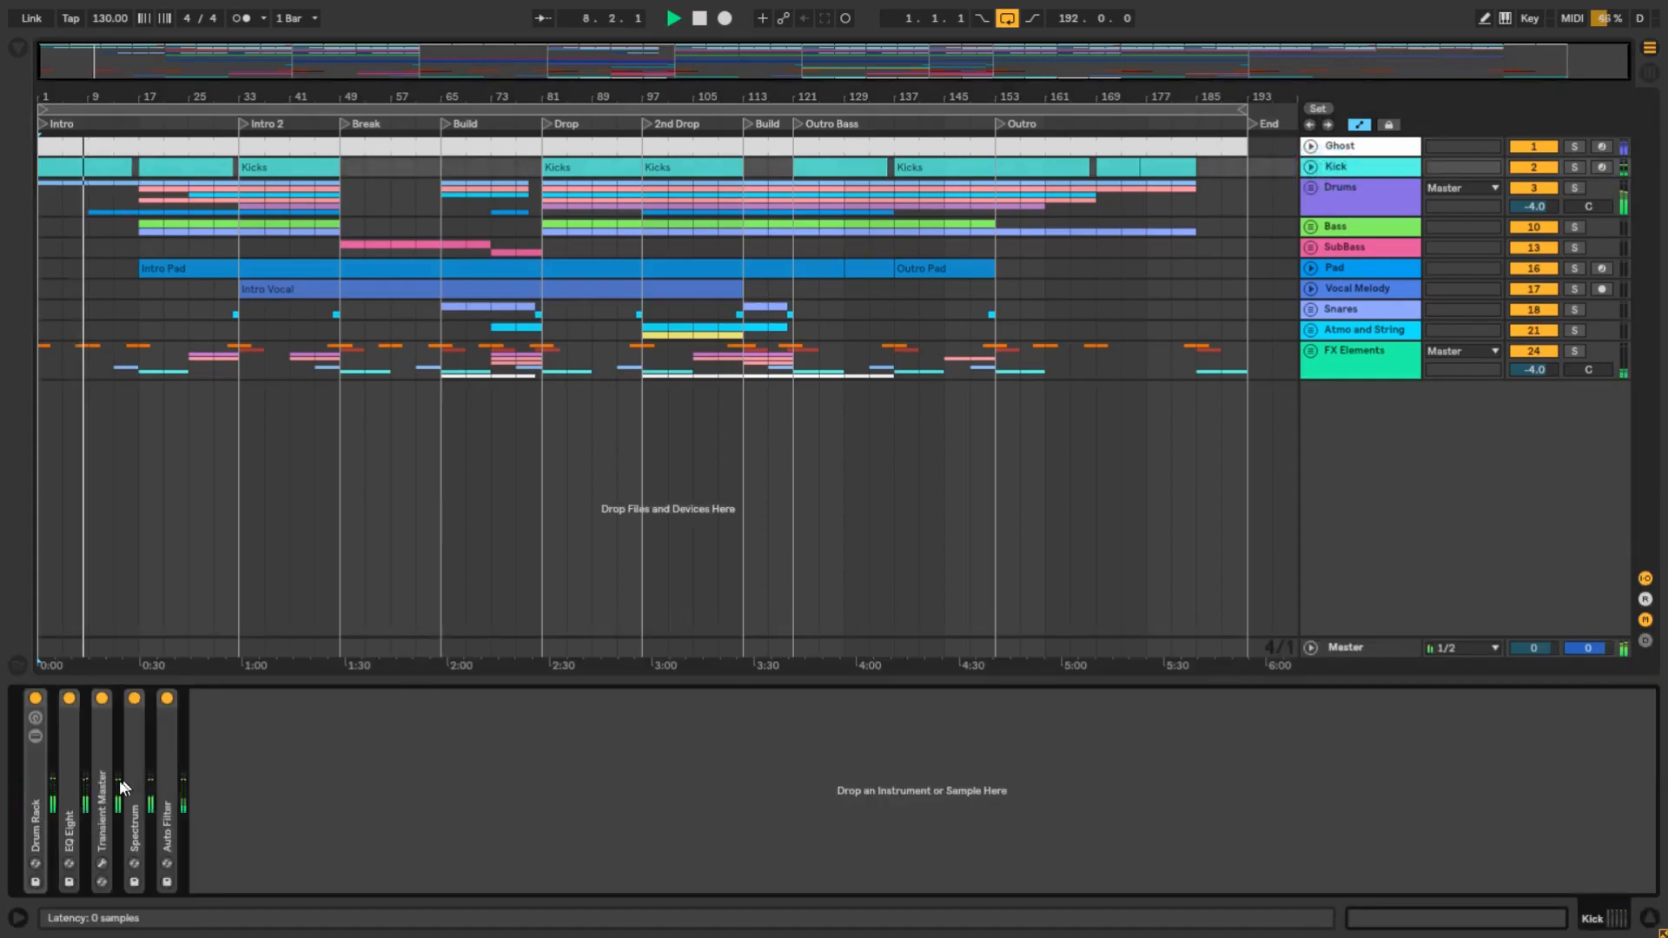
Inspect the Transient Master plug-in's controls on the Kick track, closing its window and folding the device again.
double_click(107, 783)
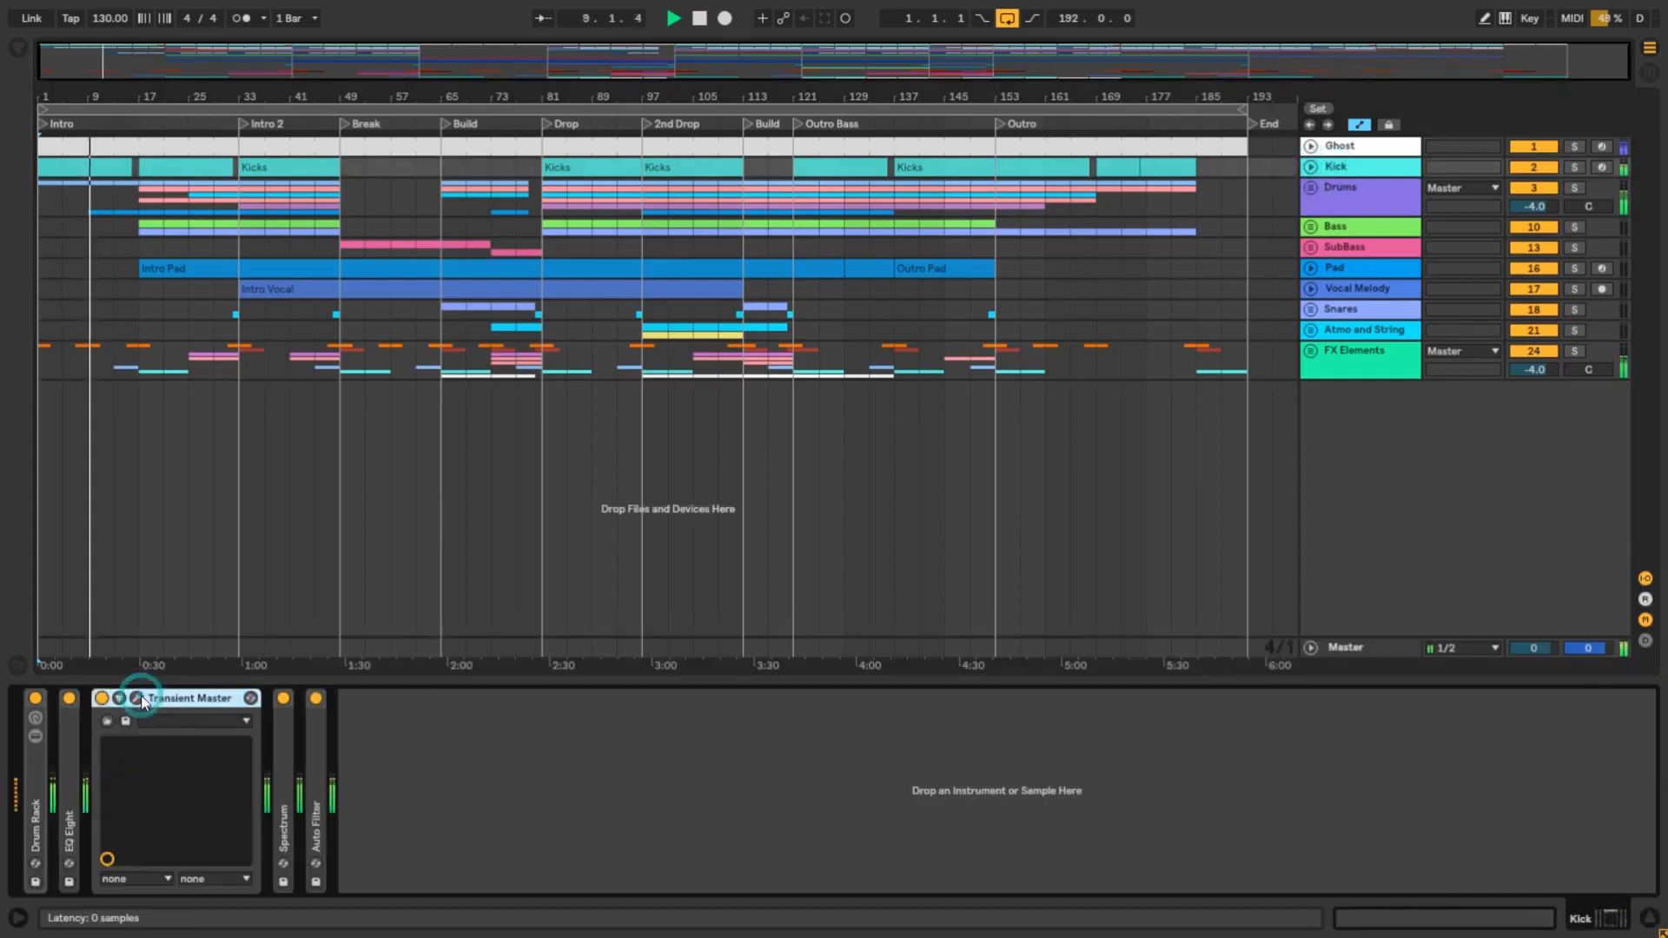
left_click(137, 699)
left_click_drag(593, 136, 921, 440)
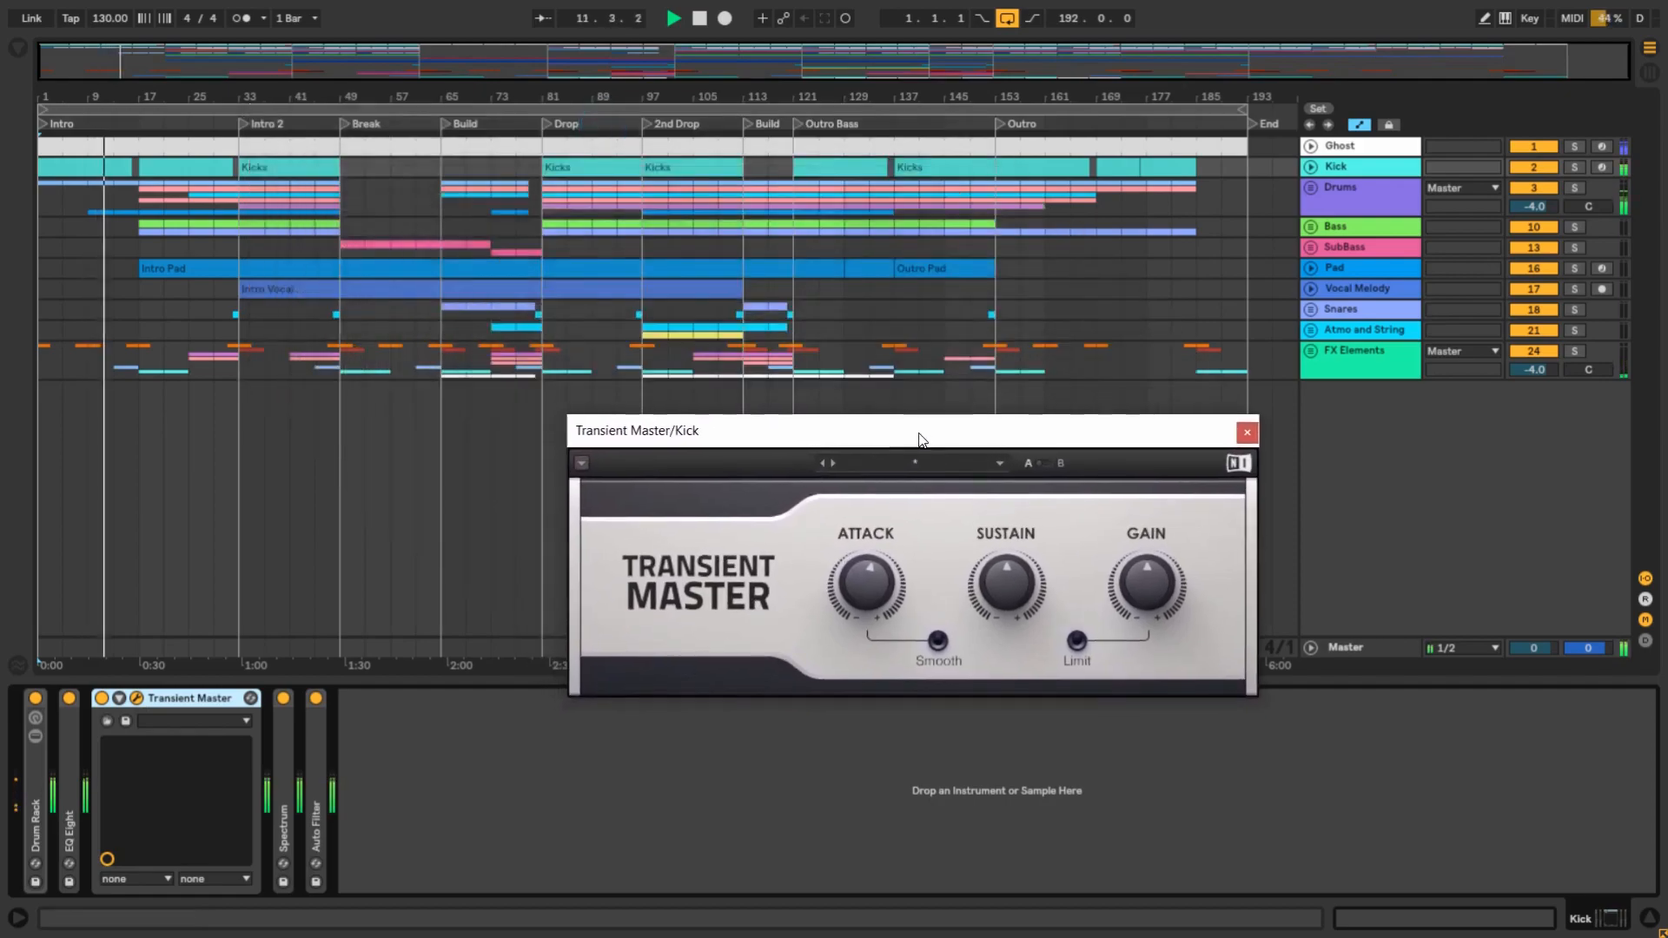
left_click(1247, 431)
double_click(196, 697)
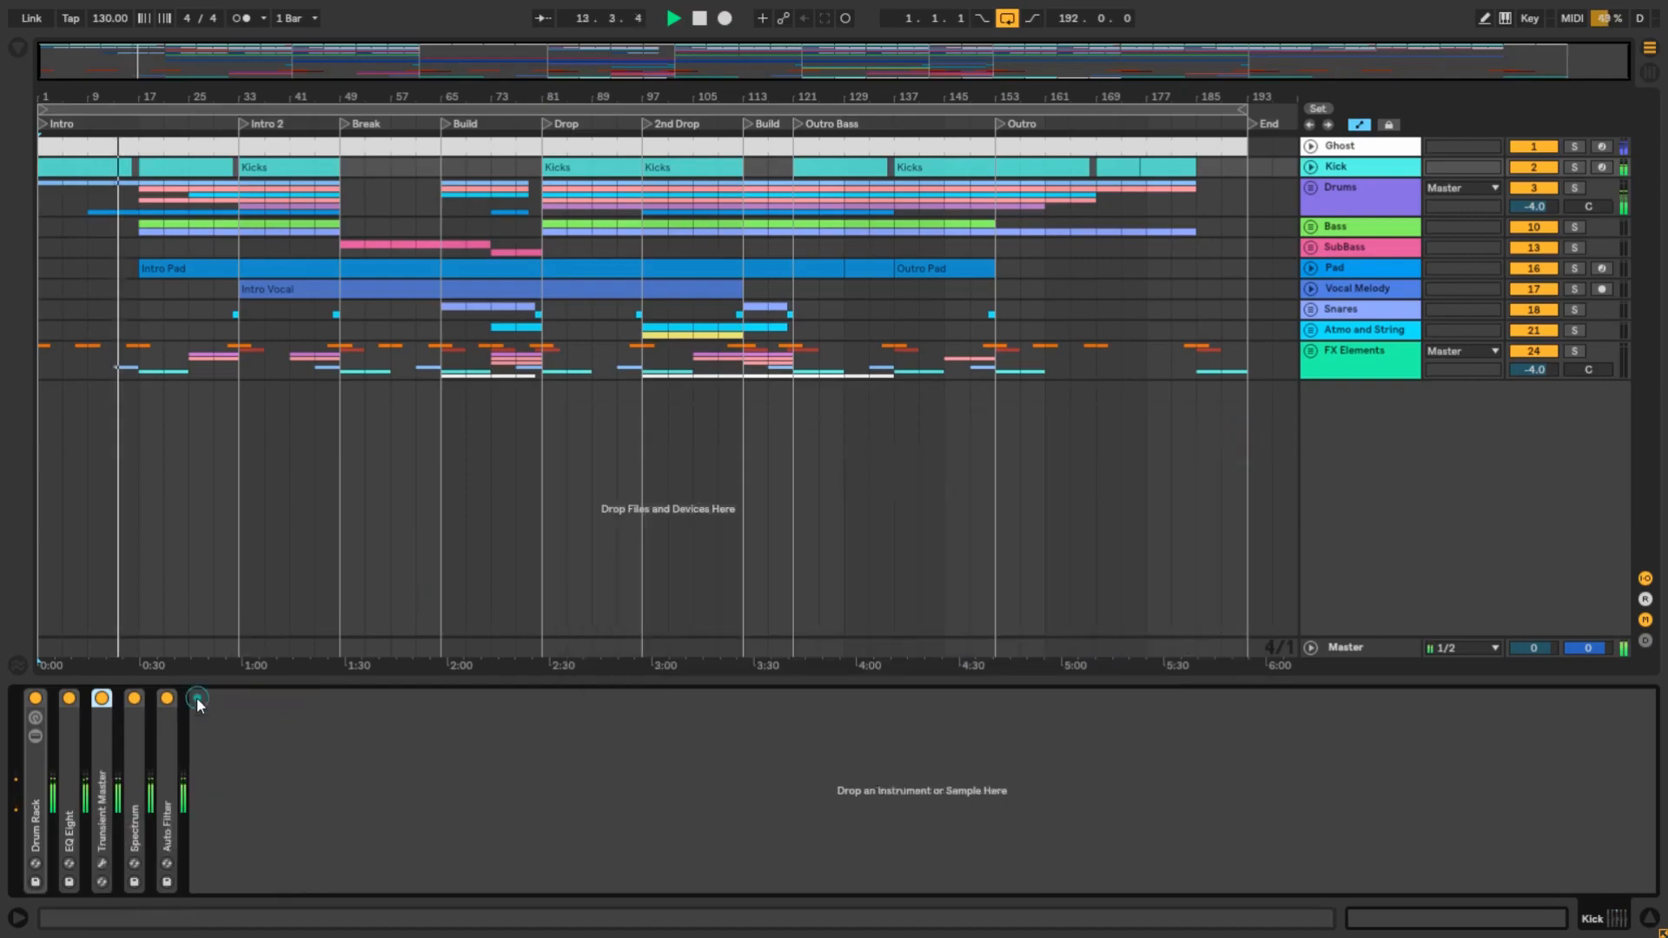
Inspect the Kick track's Auto Filter and EQ Eight settings, fold both devices and hide the device chain.
double_click(165, 788)
double_click(251, 698)
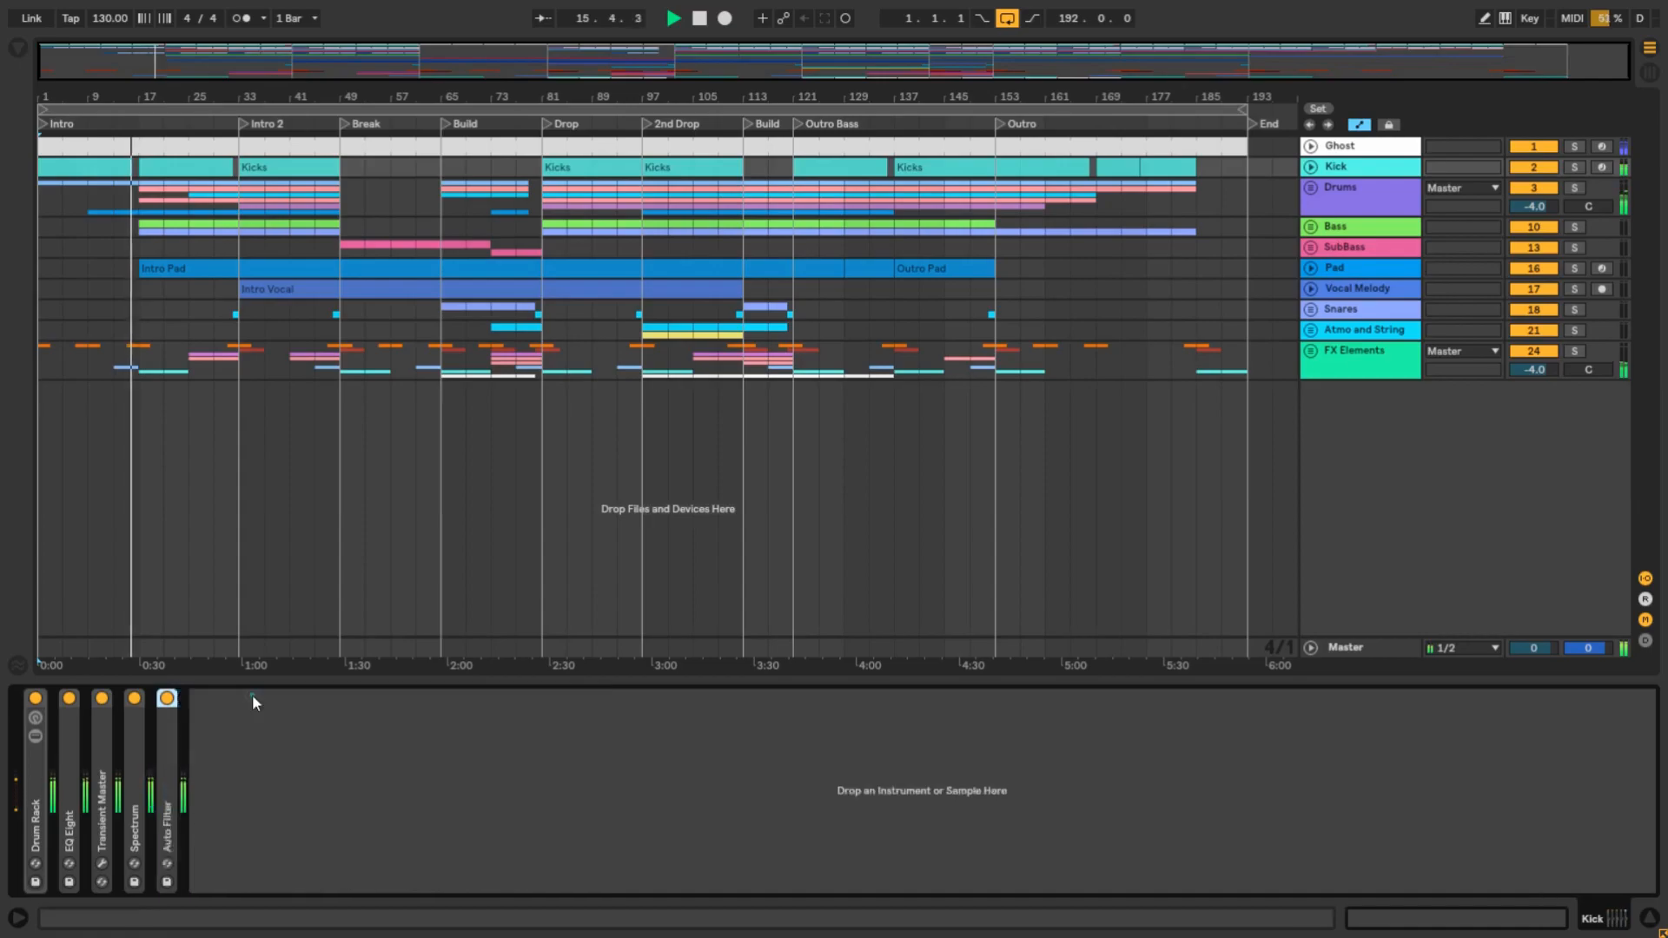
double_click(71, 765)
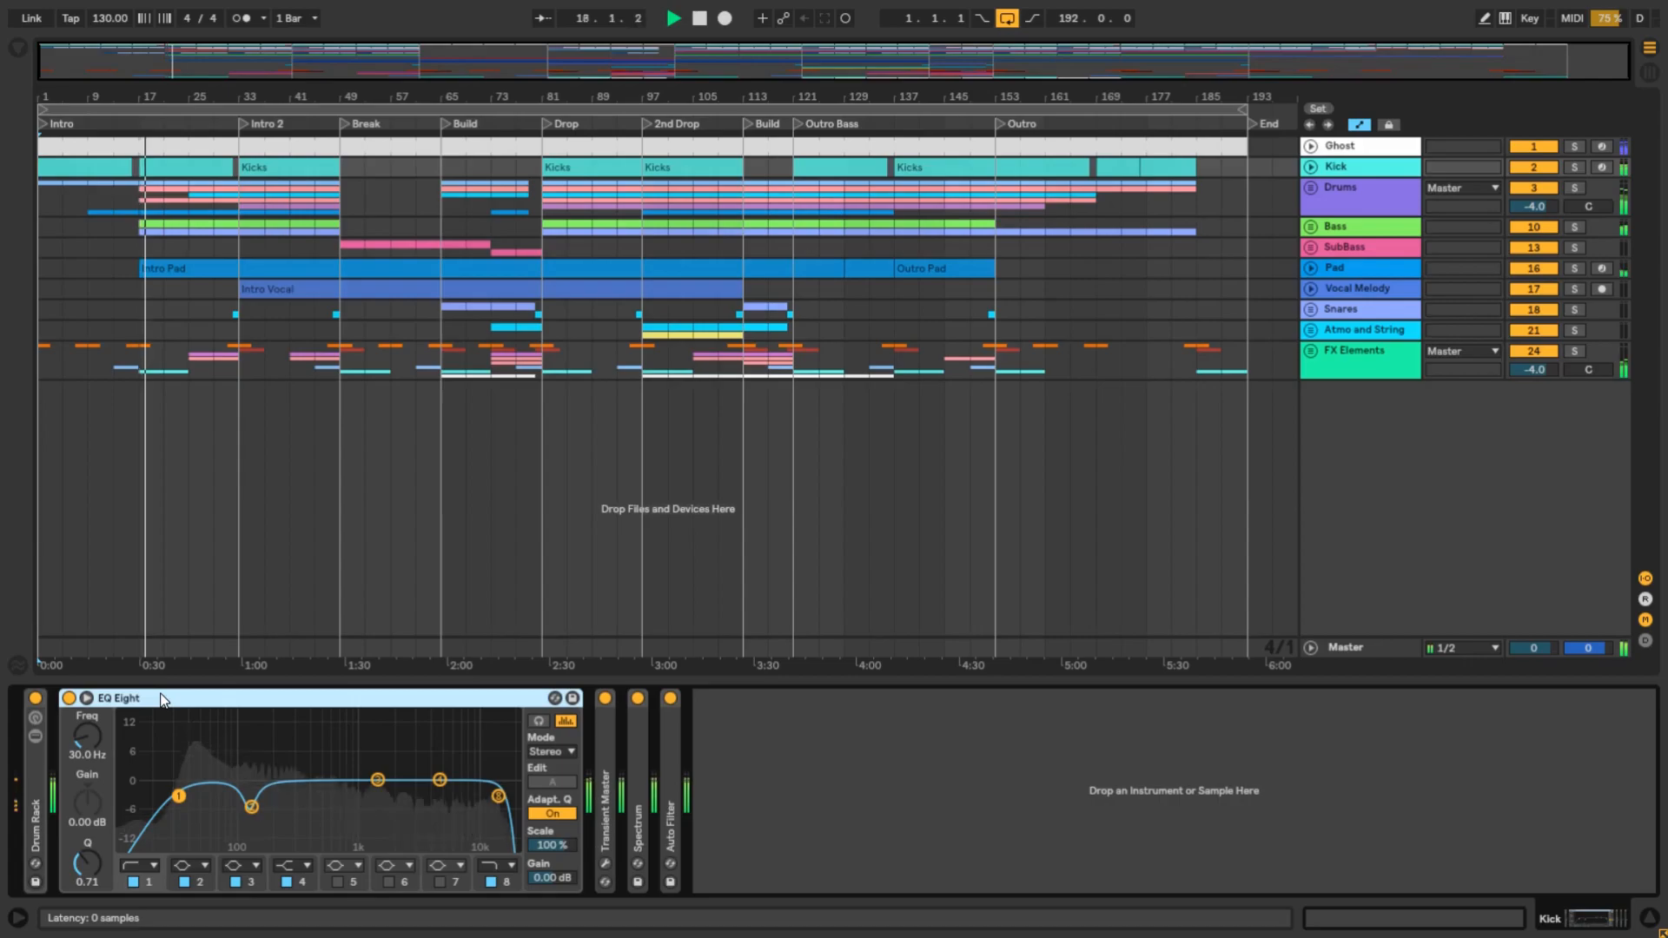
double_click(160, 699)
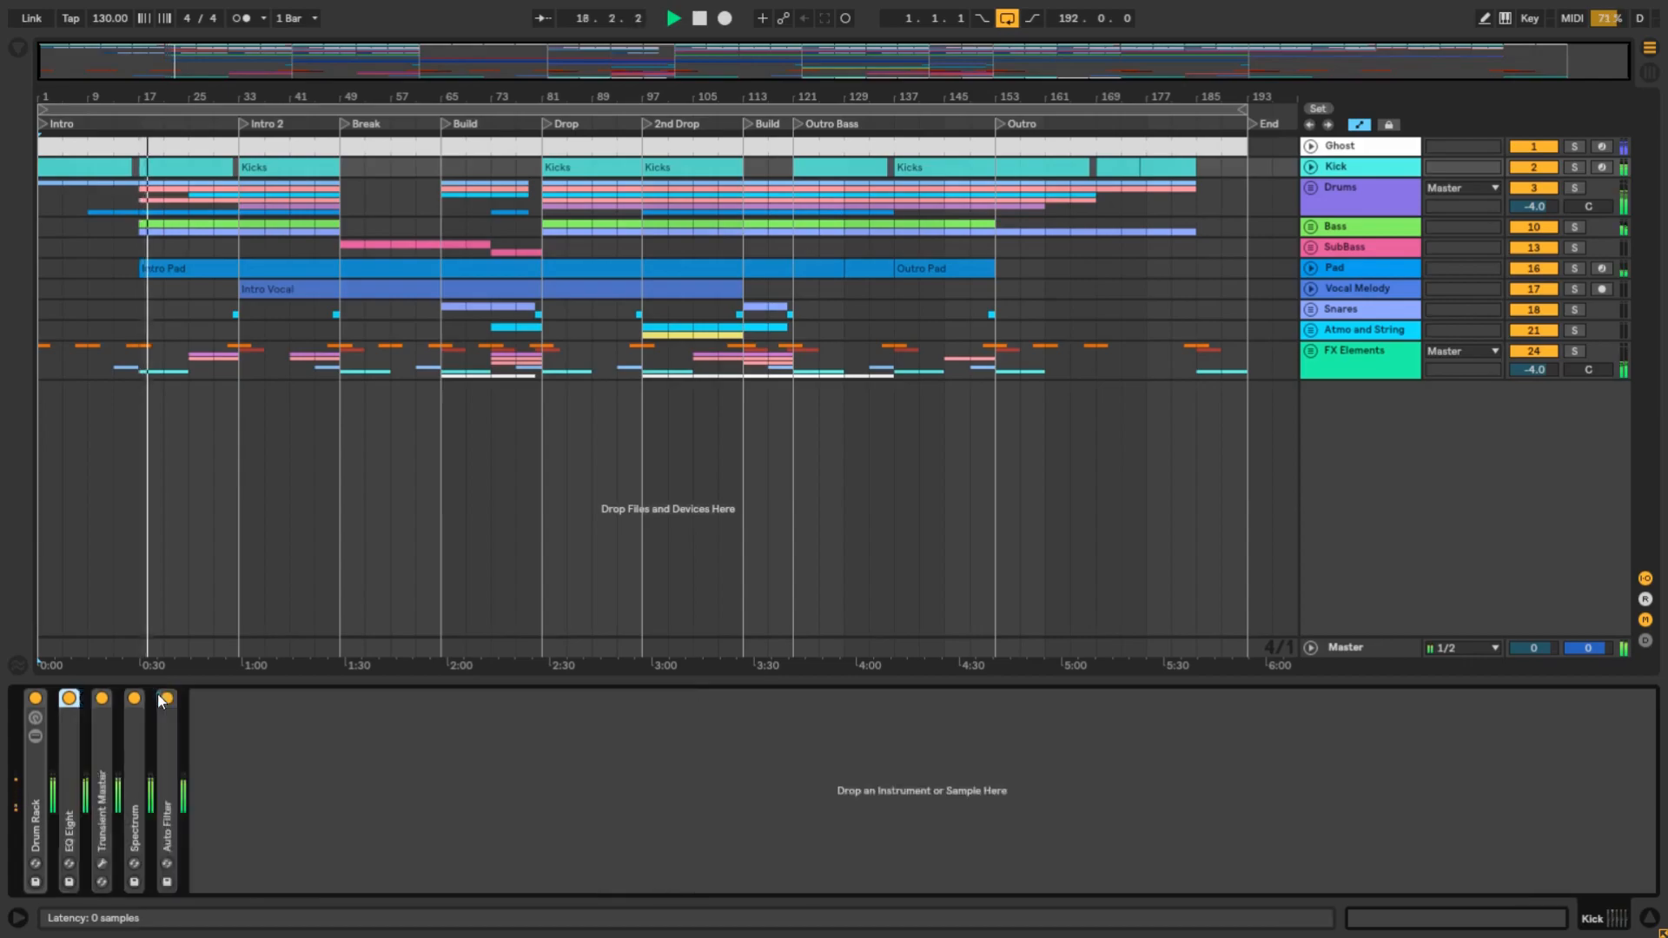
double_click(270, 681)
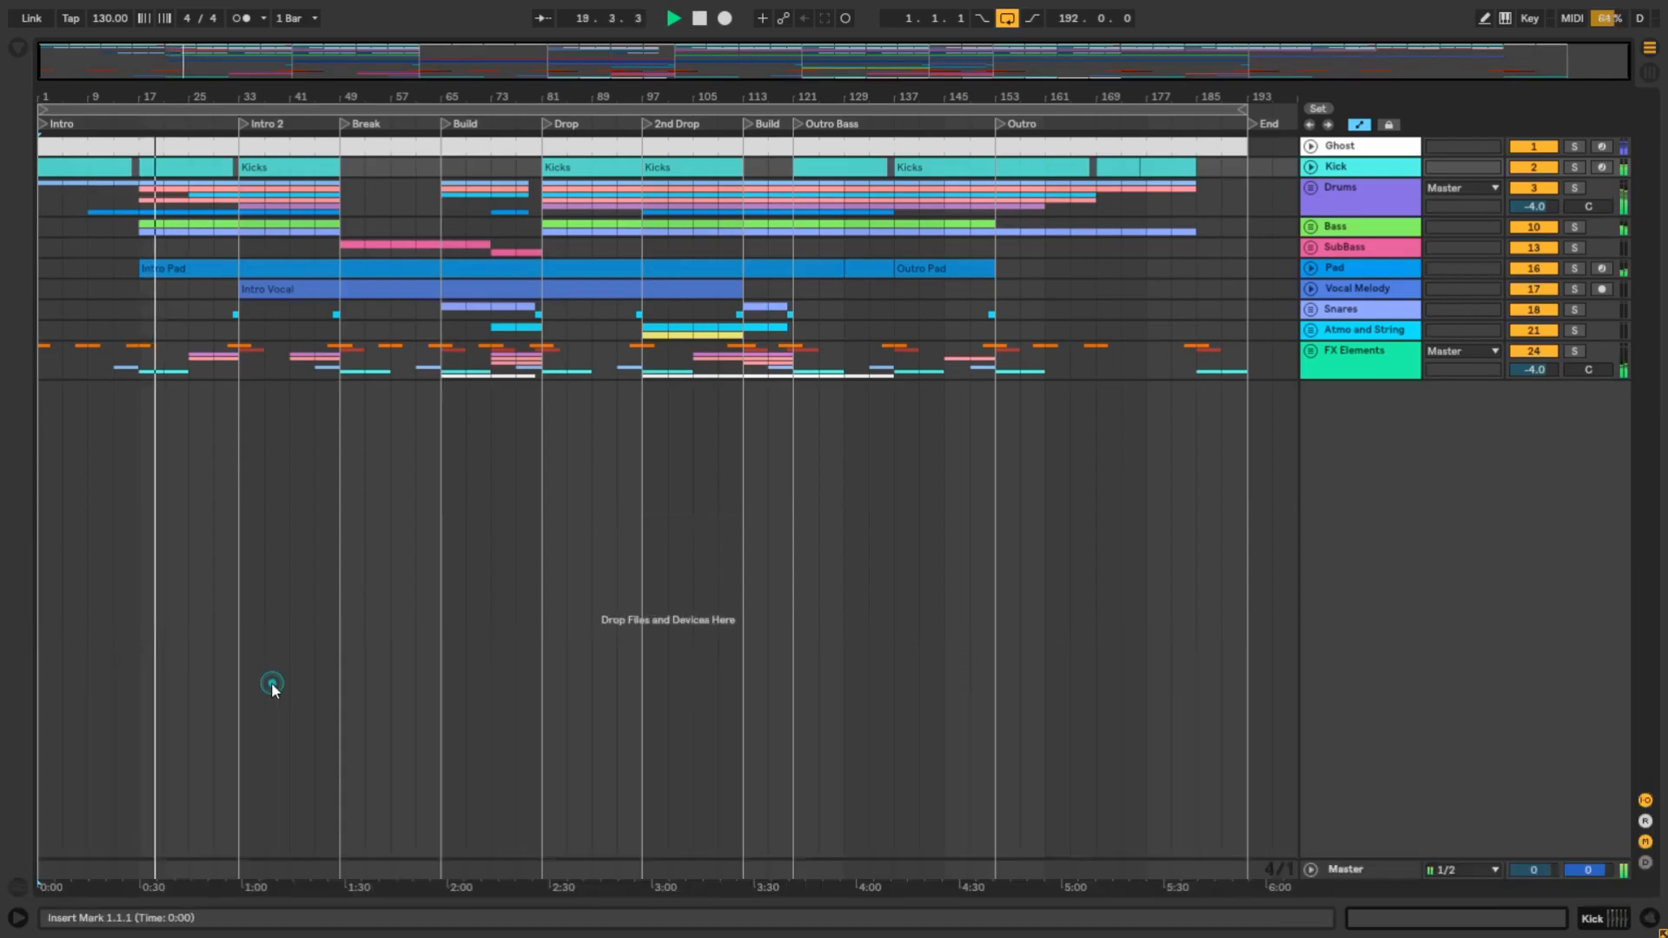
Unfold the Drums group, inspect the Auto Filter in its device chain, and hide the chain again.
left_click(1313, 183)
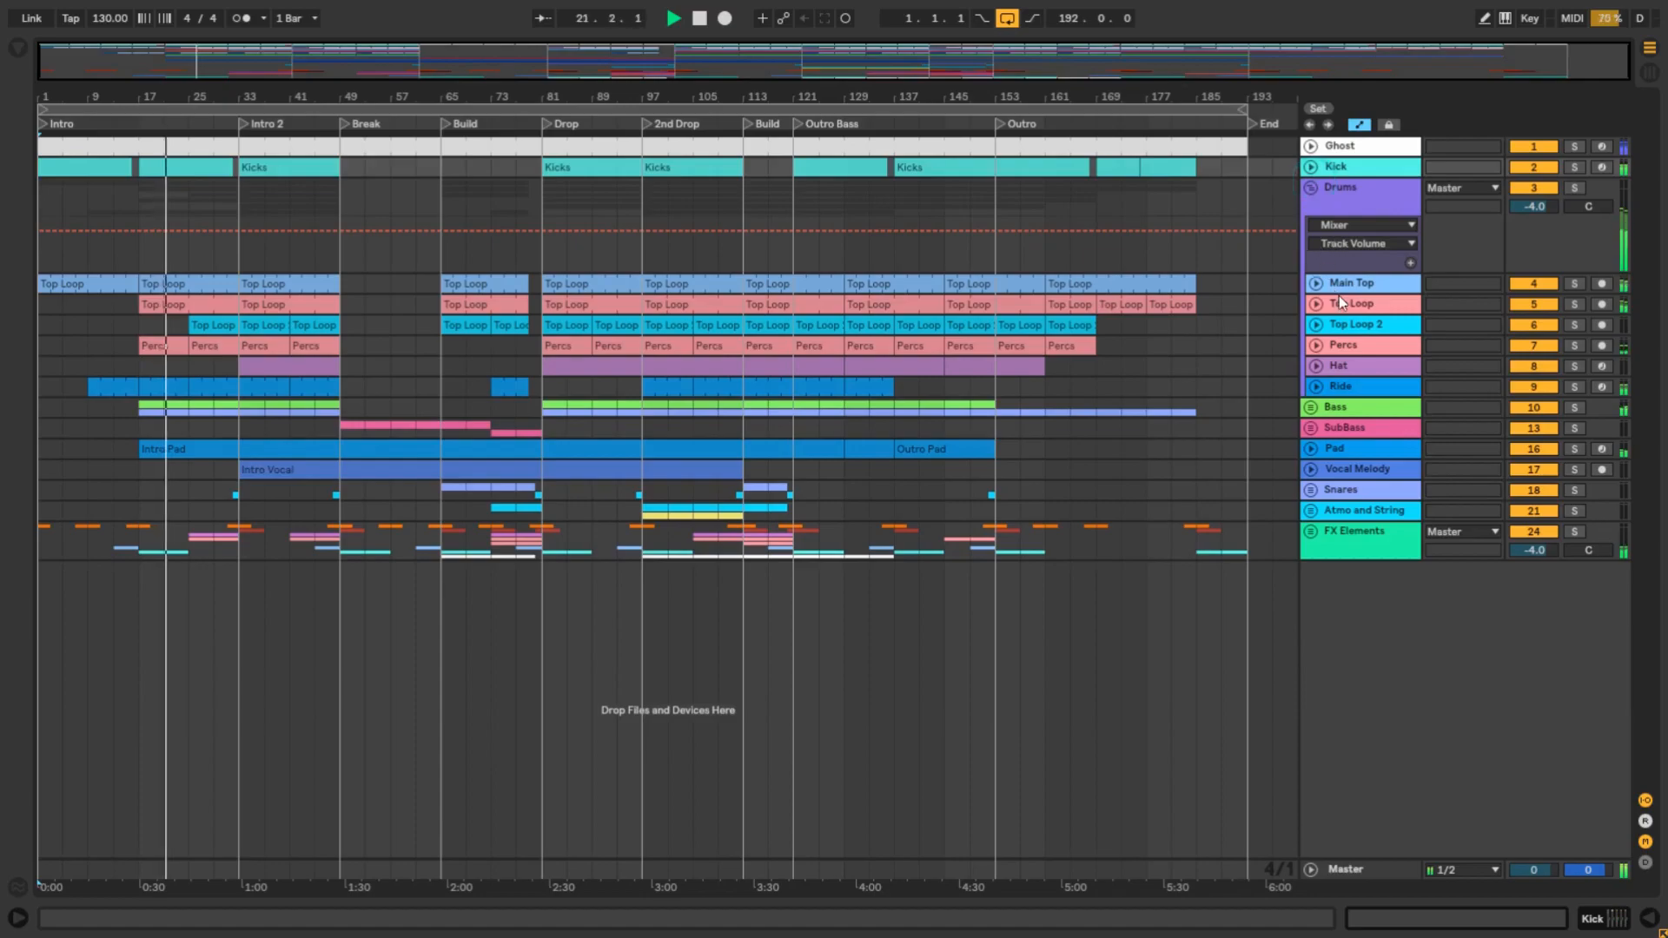
double_click(1356, 200)
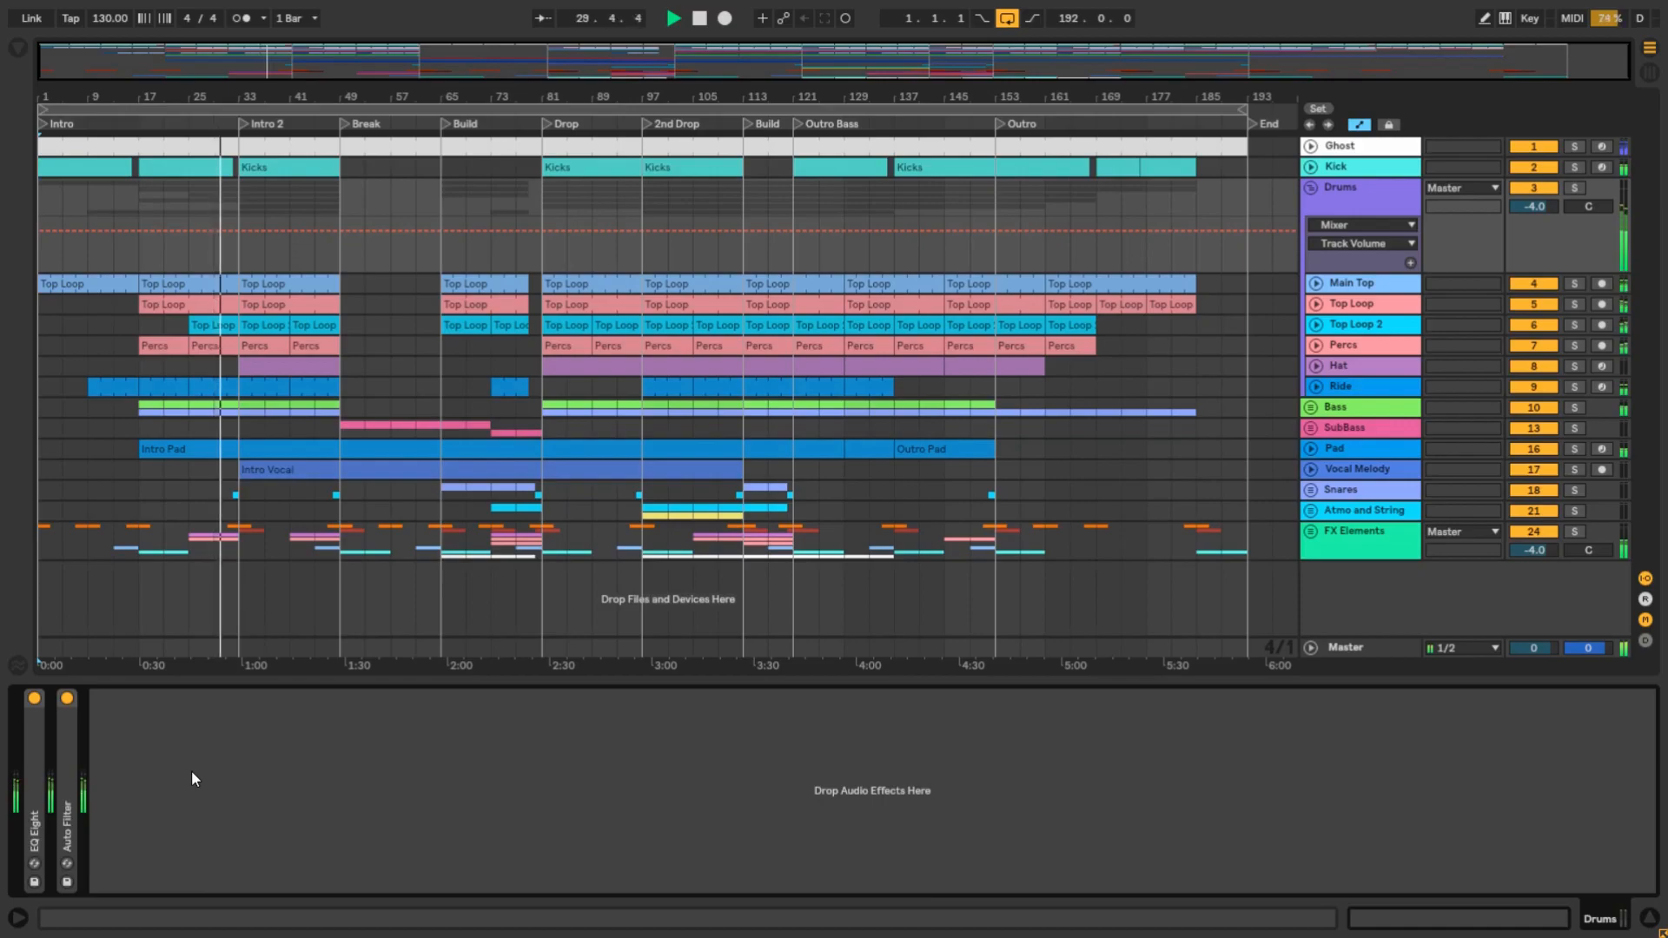
double_click(60, 785)
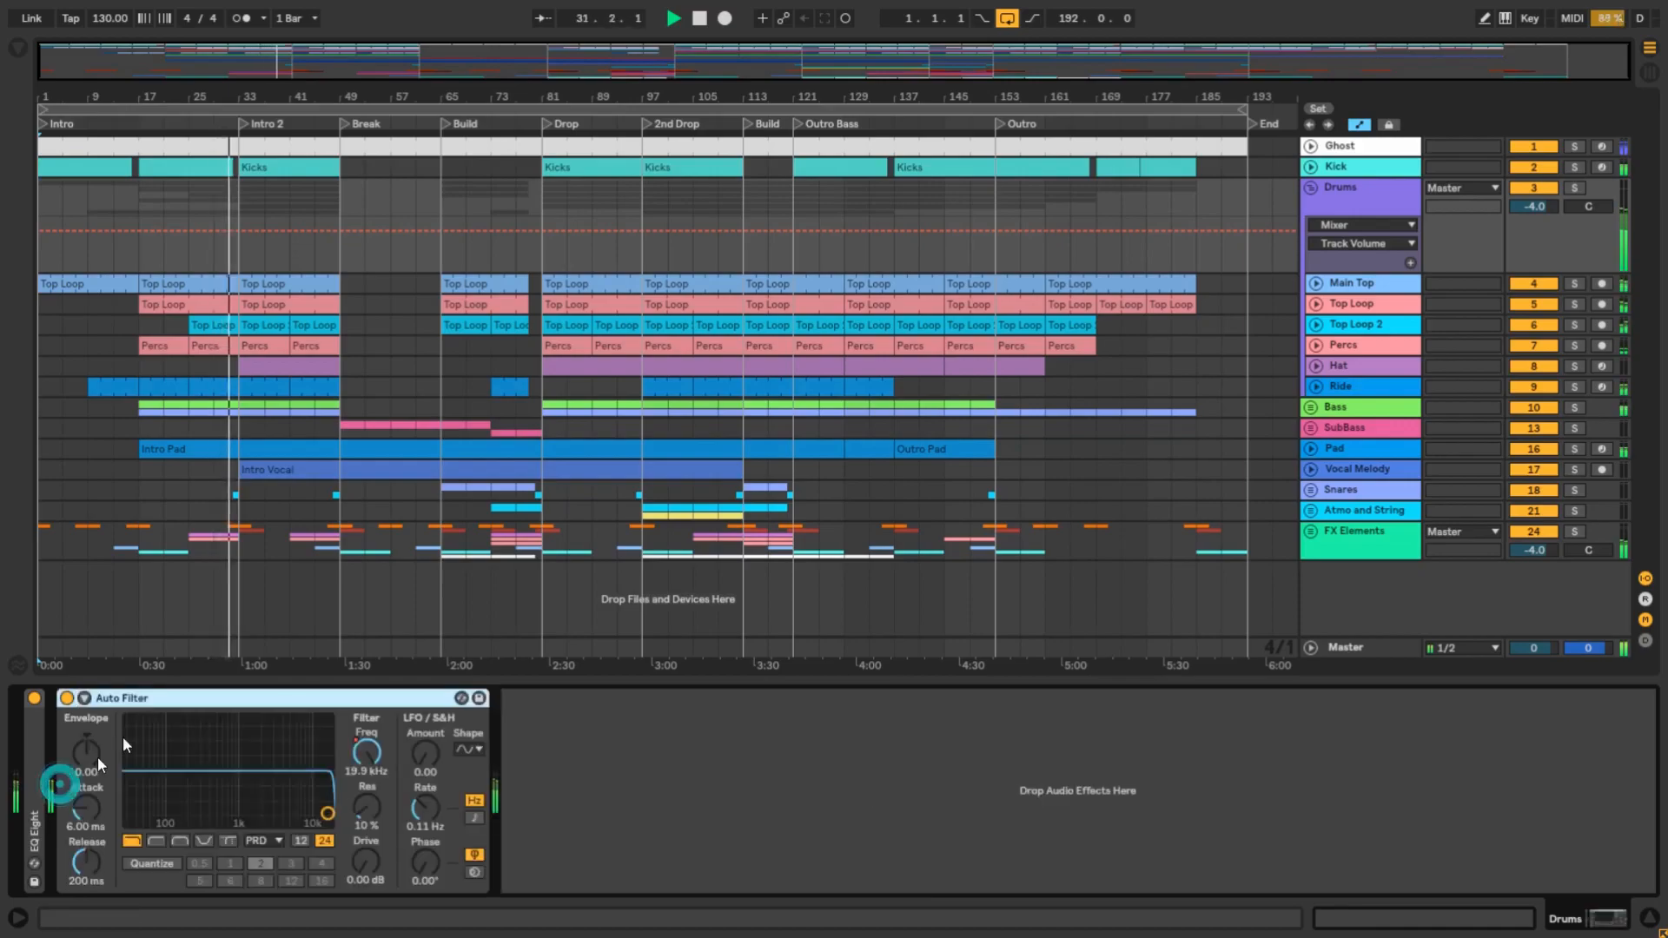
double_click(155, 700)
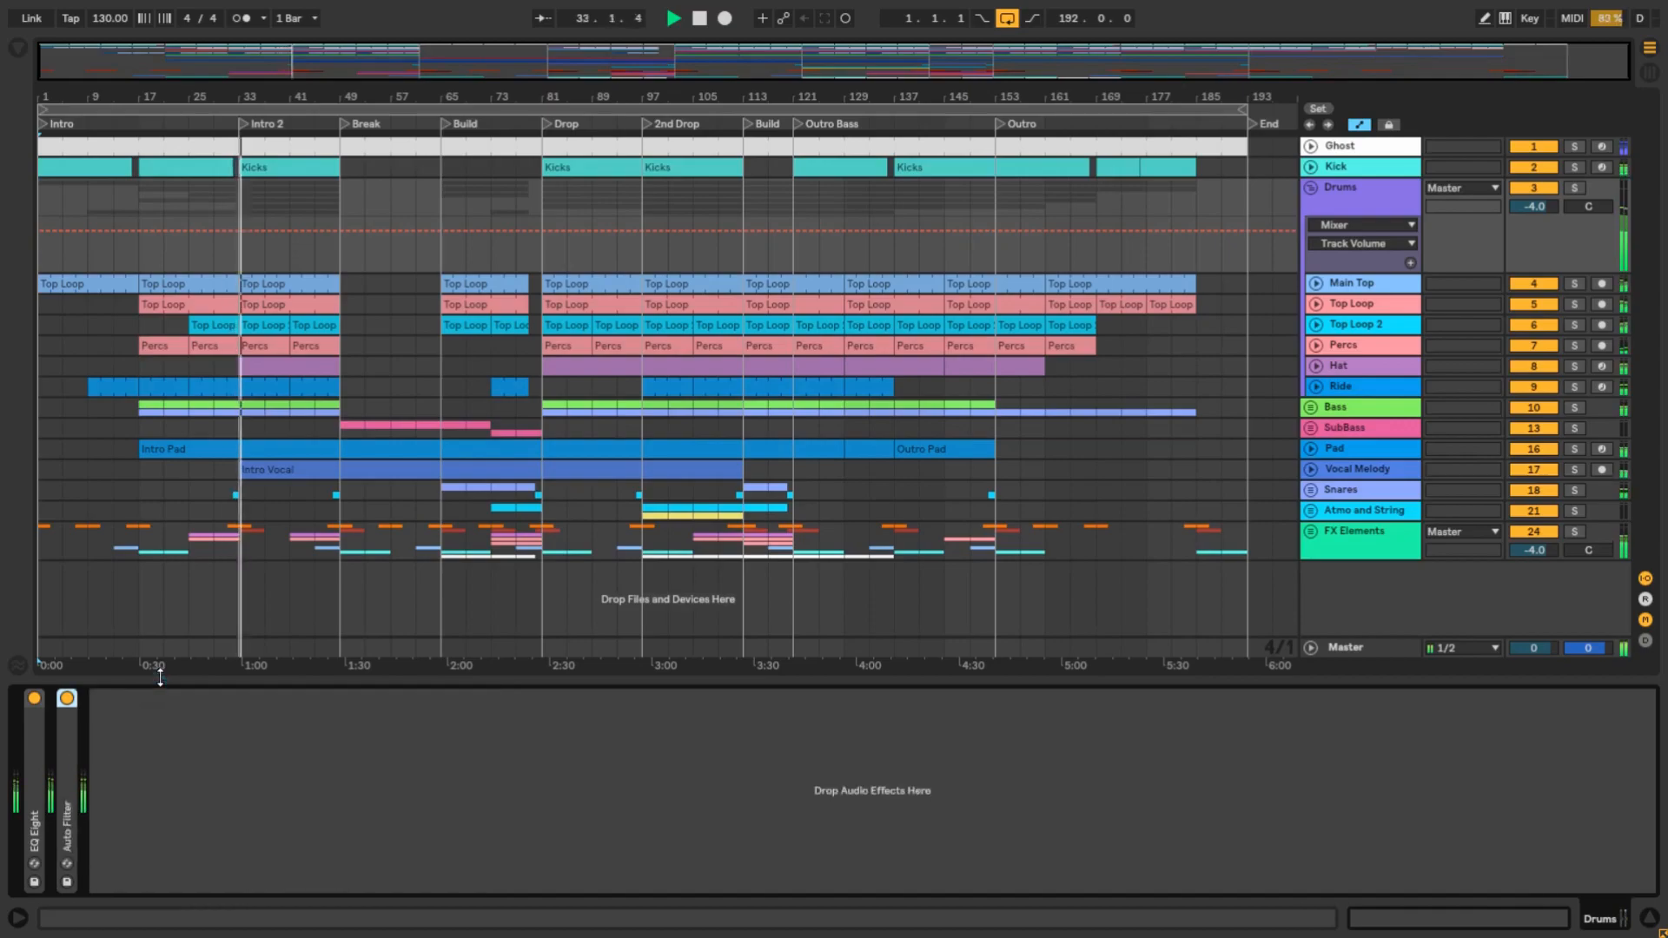
double_click(160, 680)
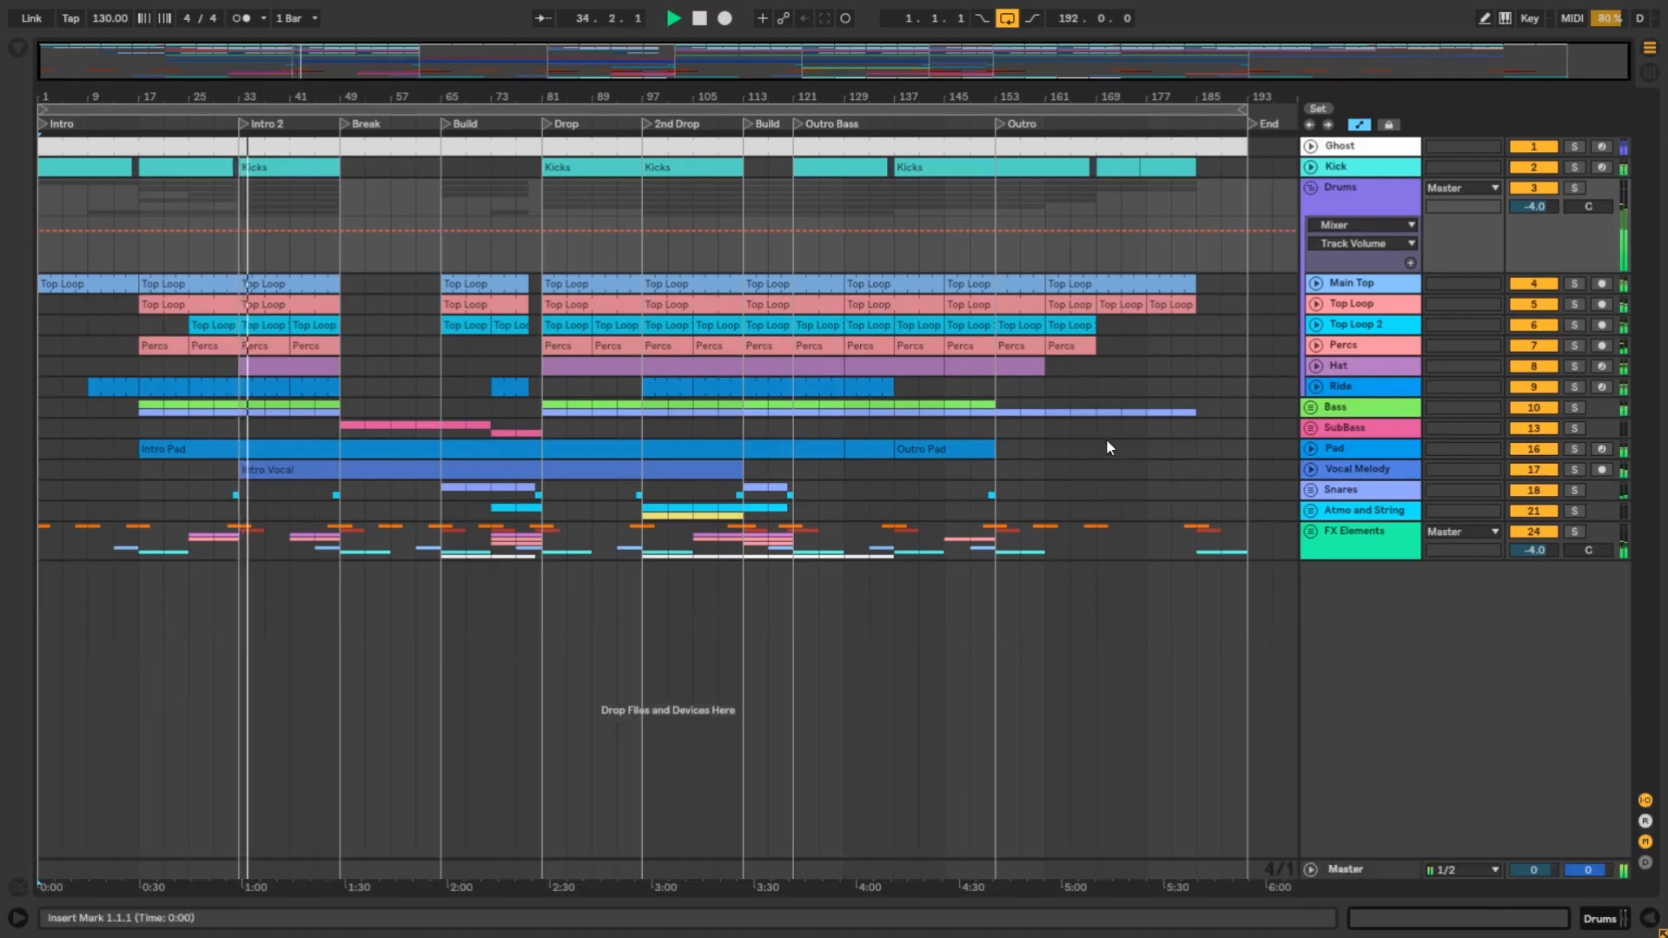
Unfold the Bass group with its Auto Filter Frequency automation, and unfold the Progressive Bass and 2nd Bass tracks inside it.
left_click(1310, 408)
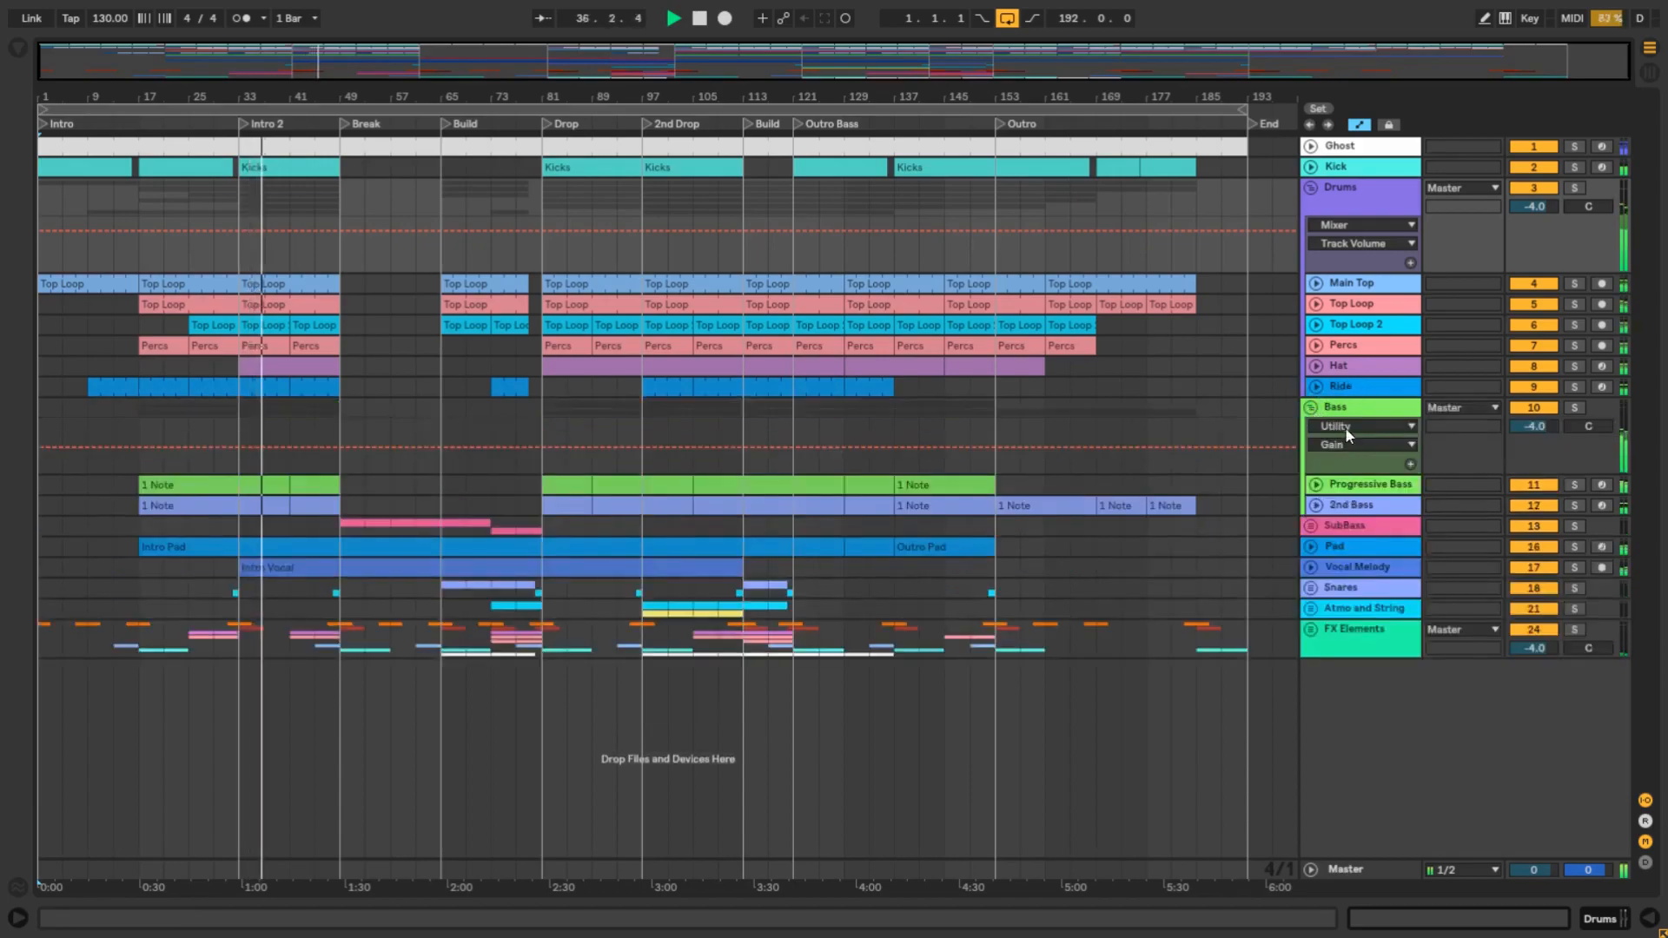
left_click(1338, 426)
left_click(1347, 490)
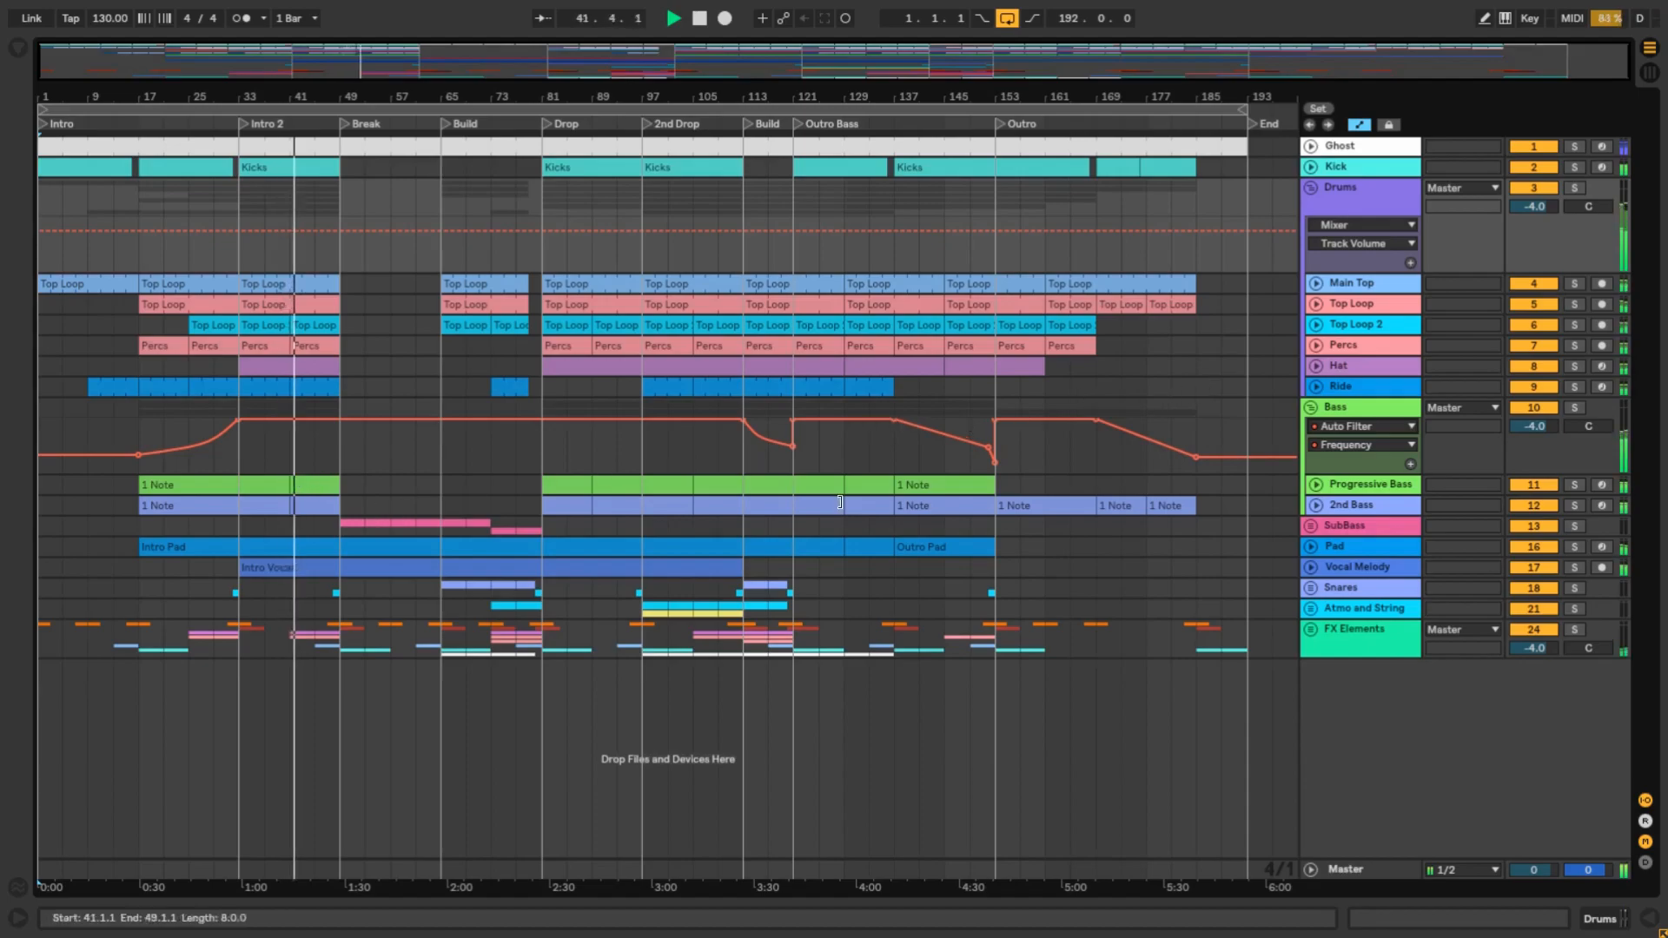
left_click(1318, 484)
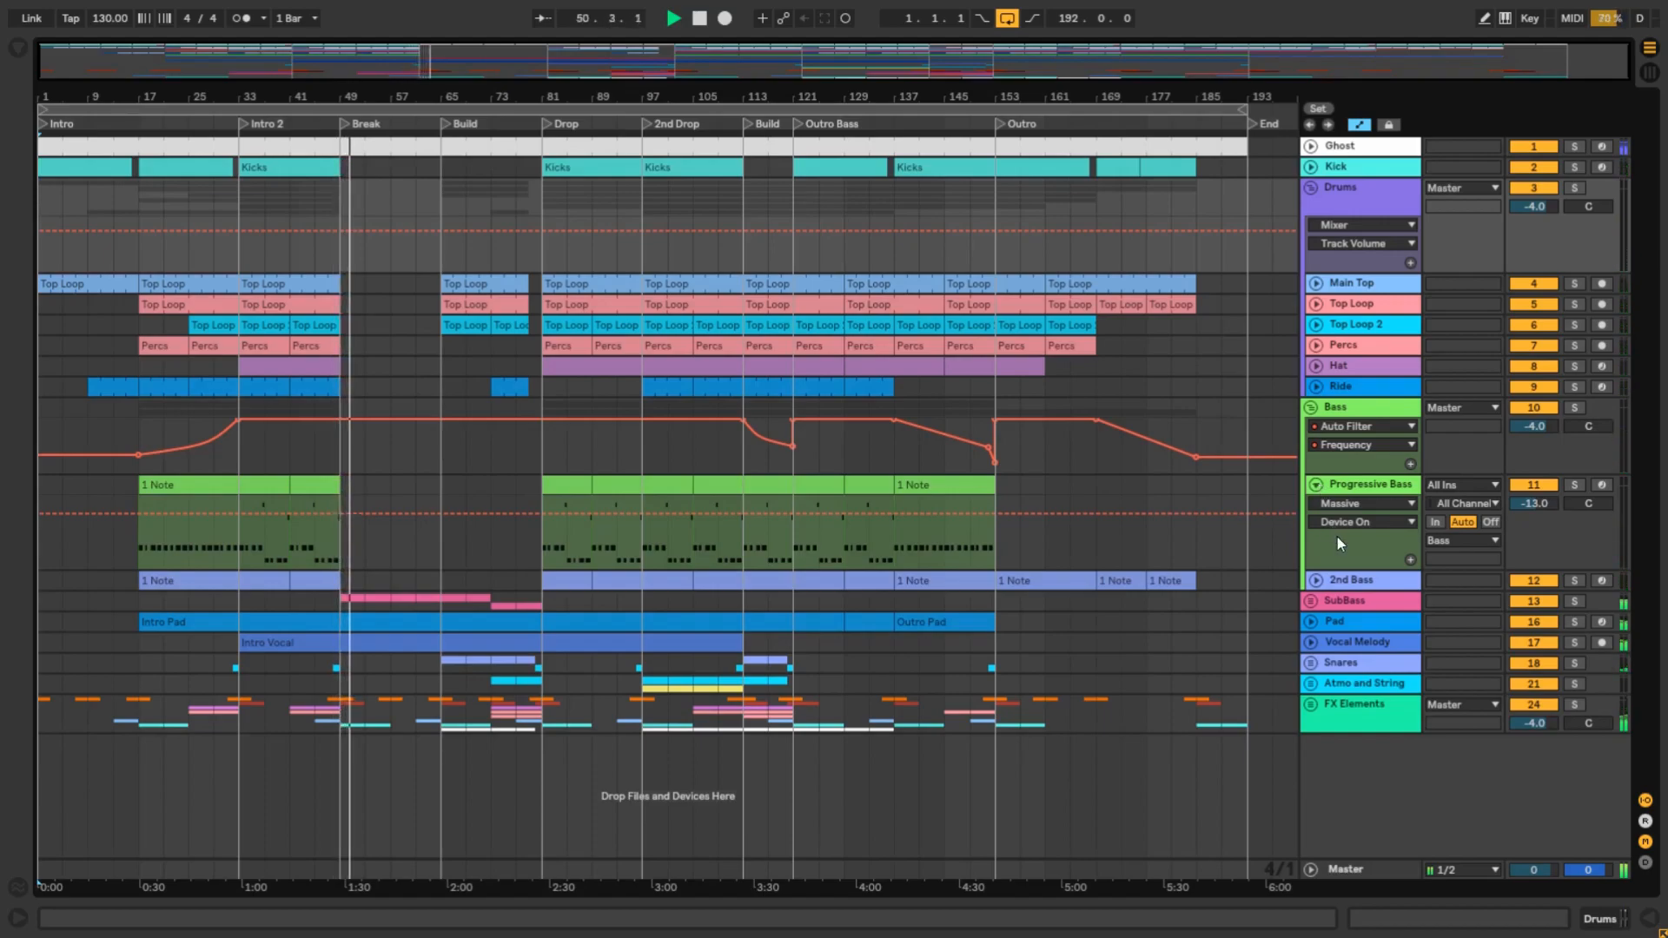
left_click(1317, 580)
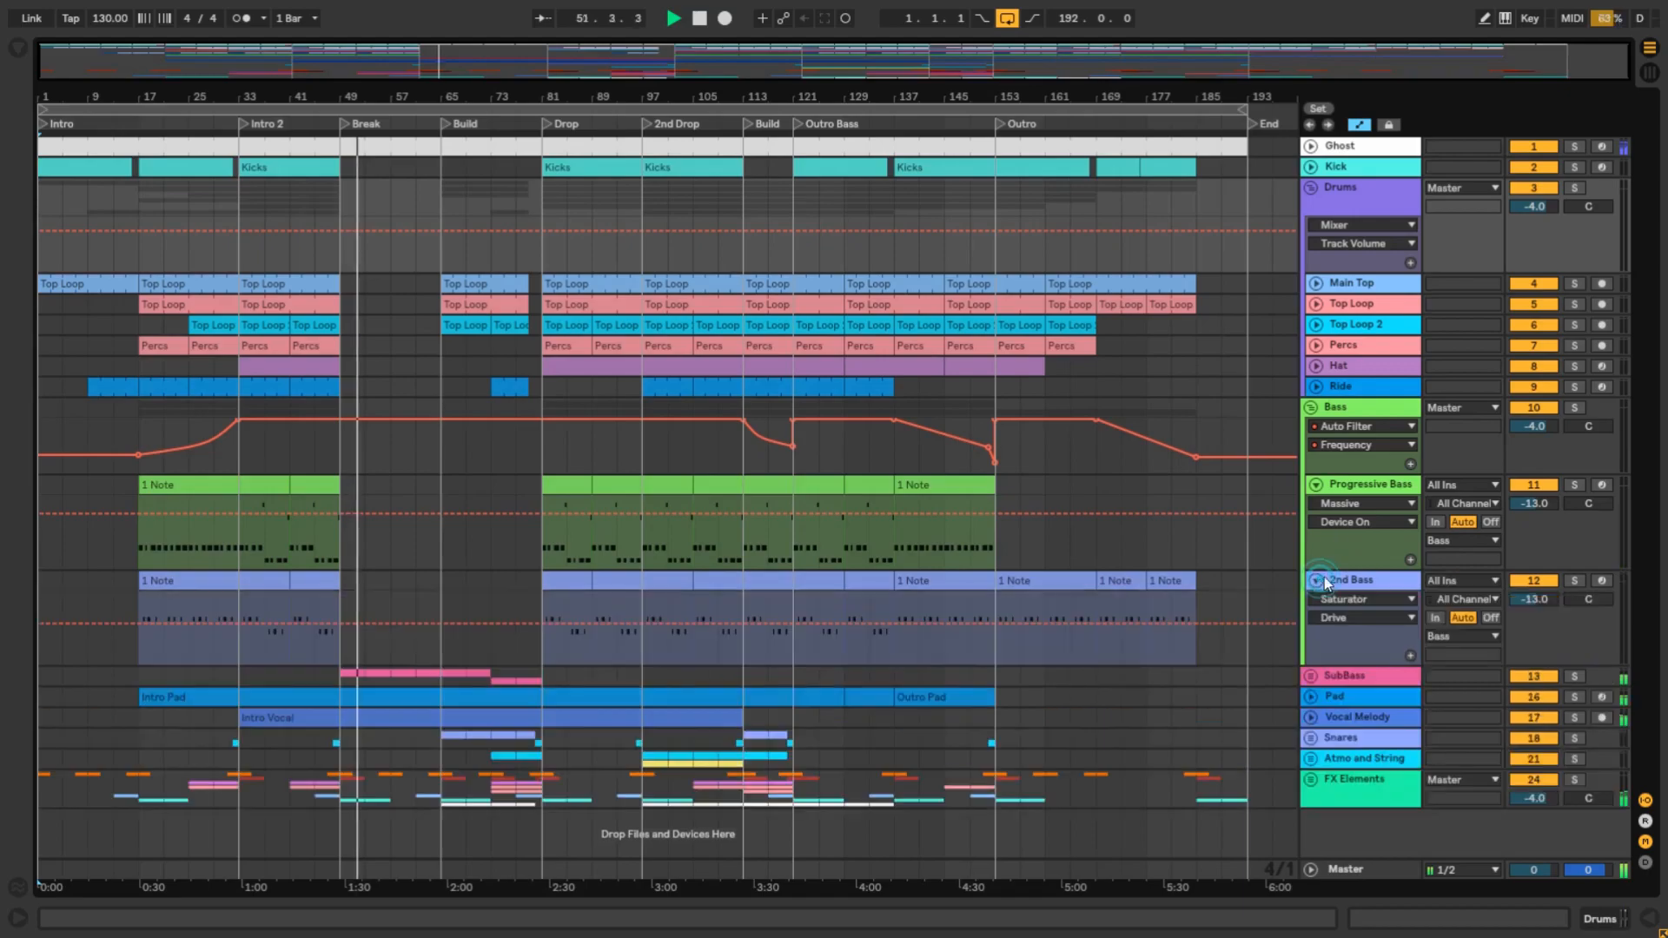
Inspect the Serum patch on the 2nd Bass track, closing the synth window and folding the device again.
left_click(1346, 577)
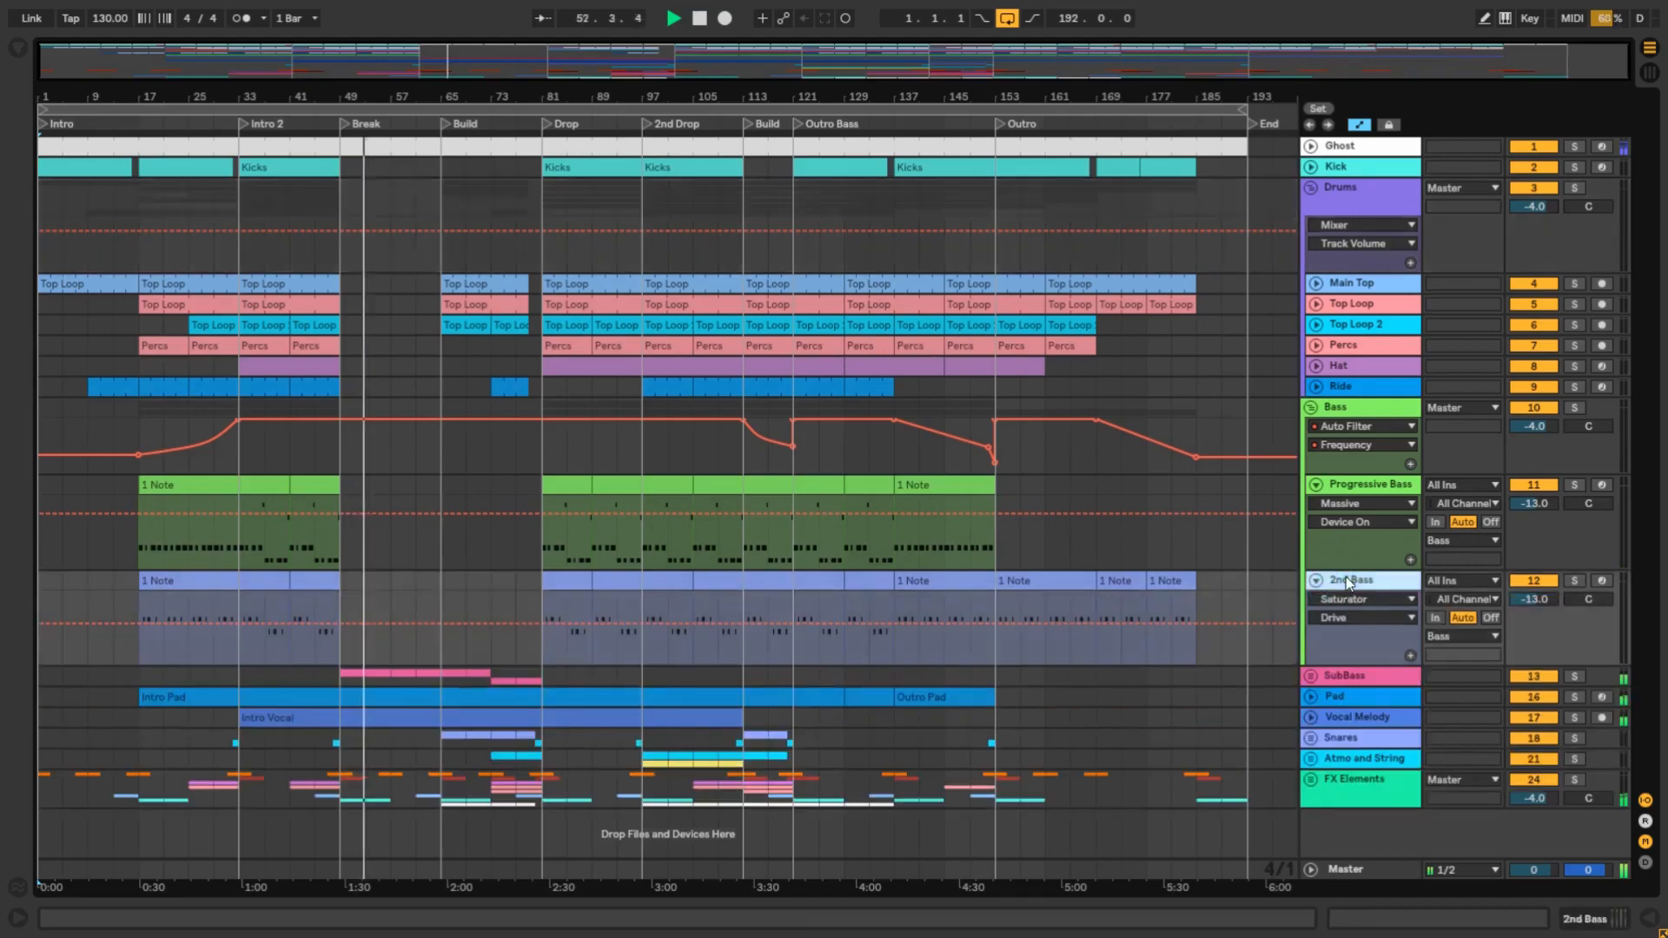
double_click(1346, 577)
double_click(39, 797)
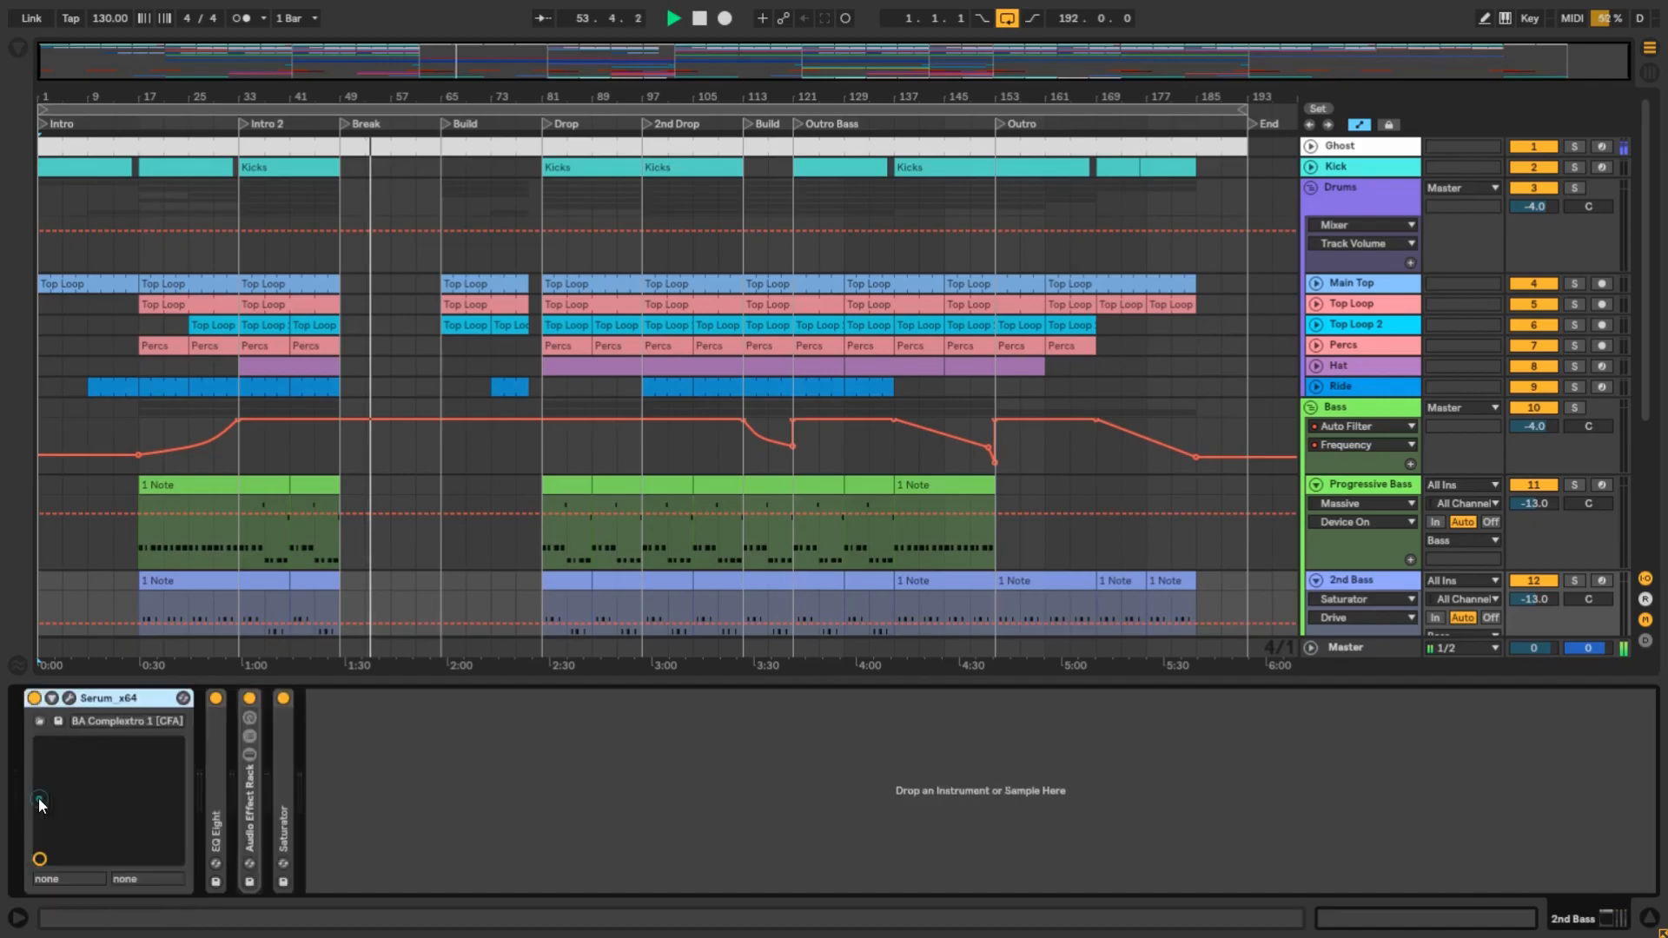
left_click(69, 697)
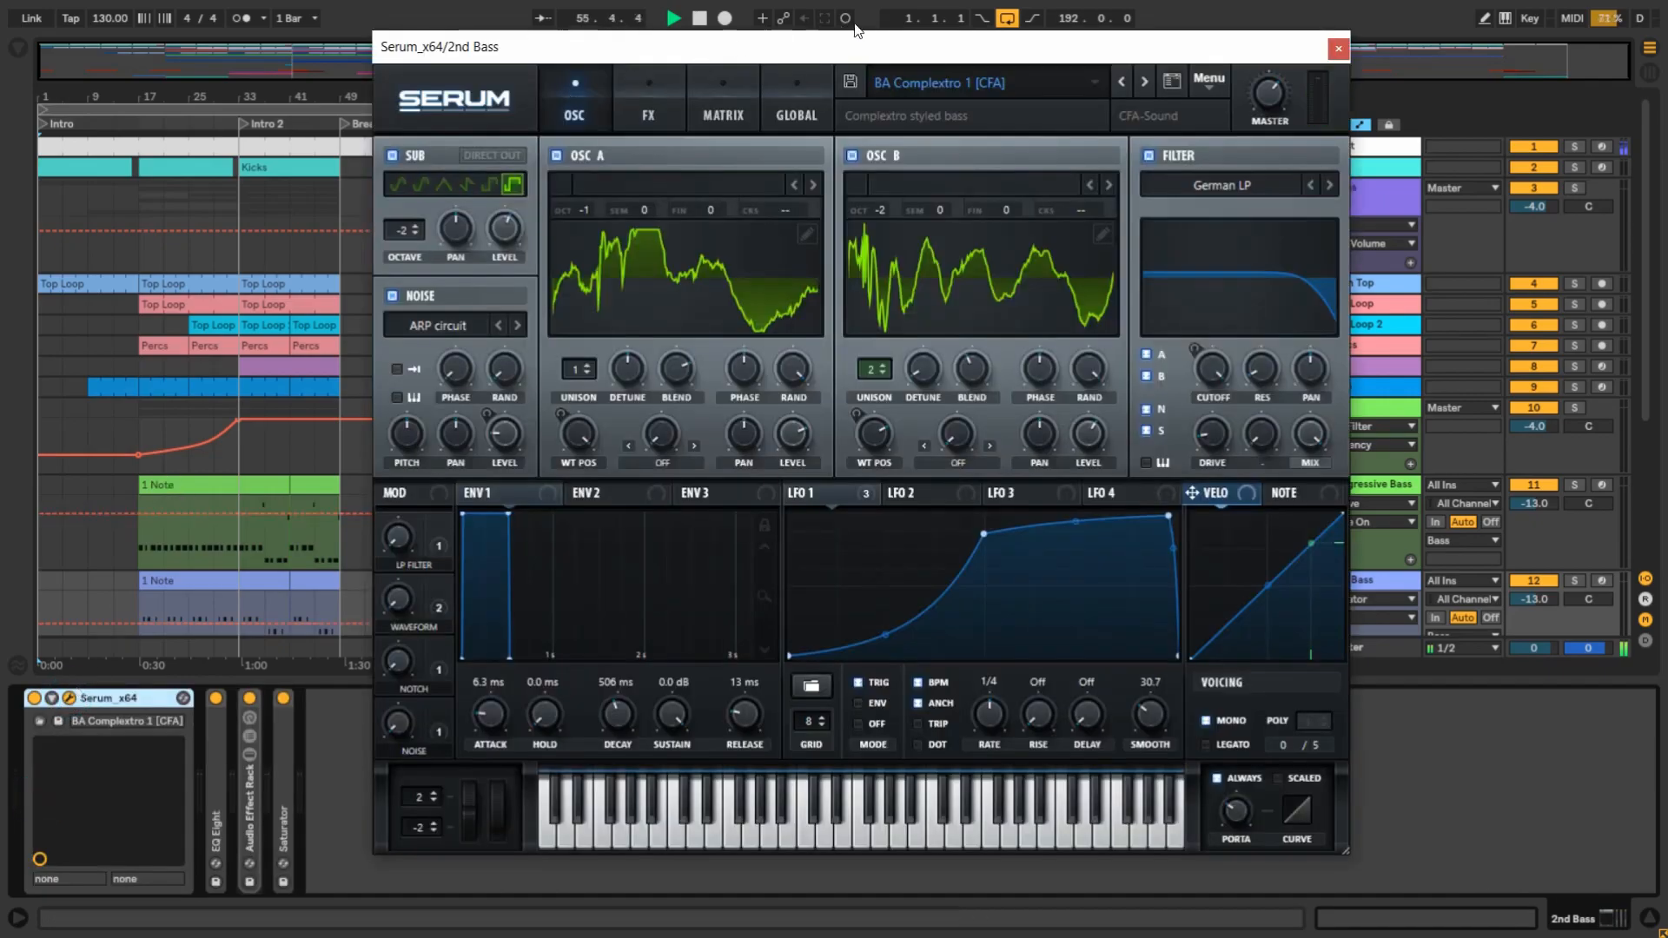
left_click_drag(974, 55, 928, 59)
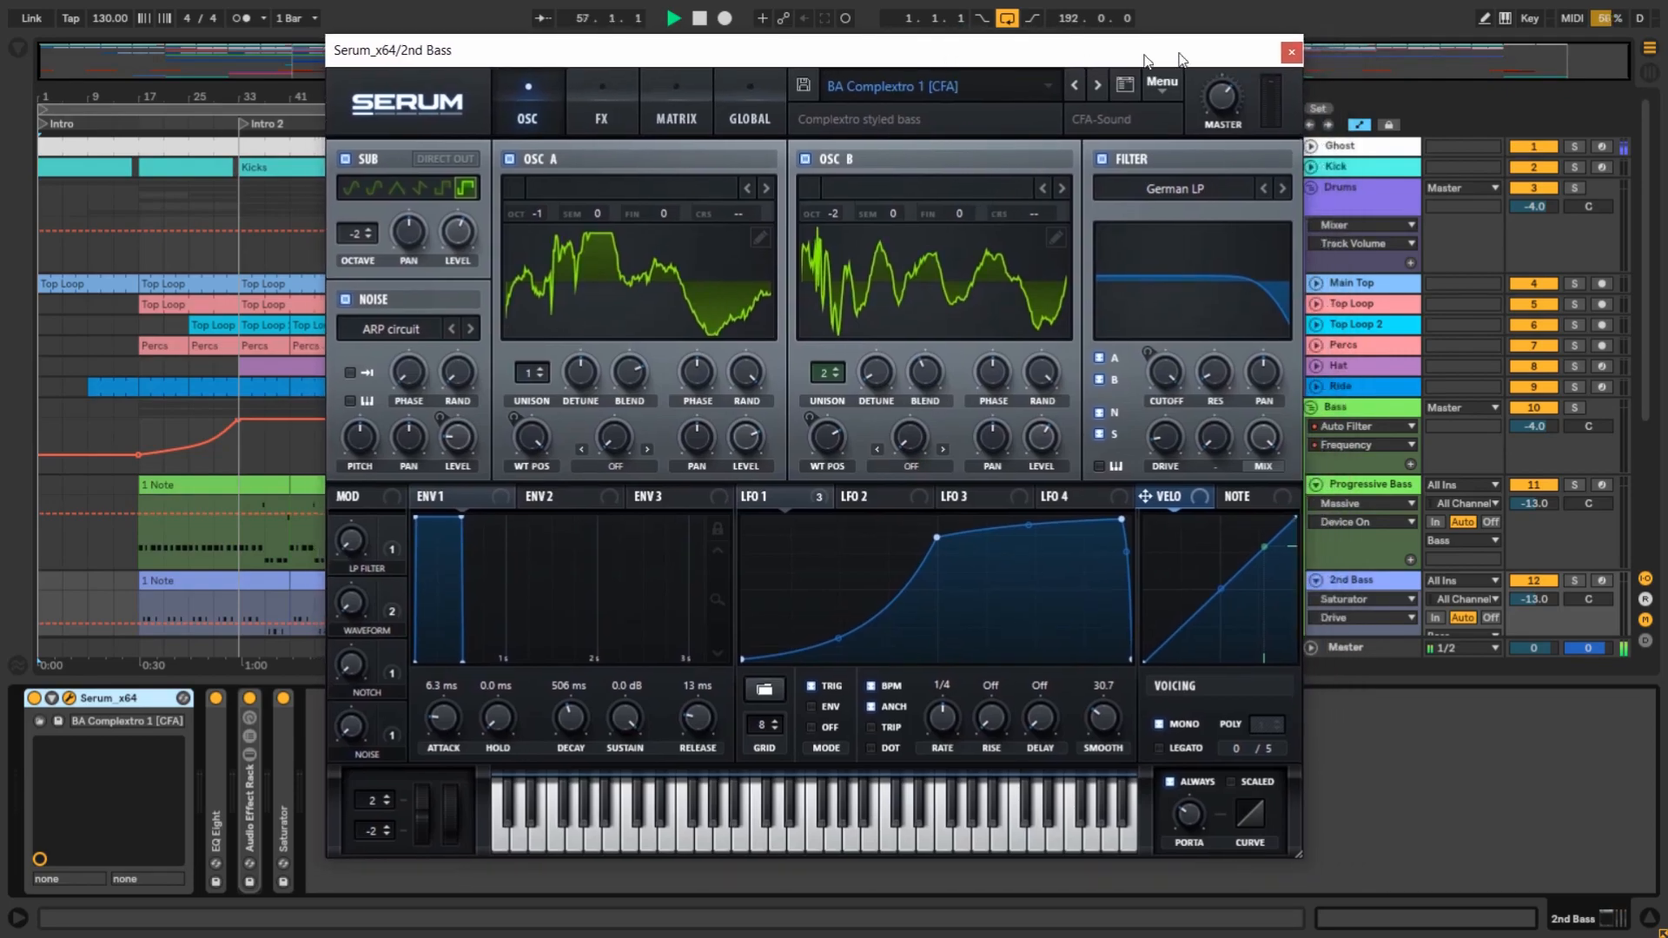
left_click(1292, 55)
double_click(120, 700)
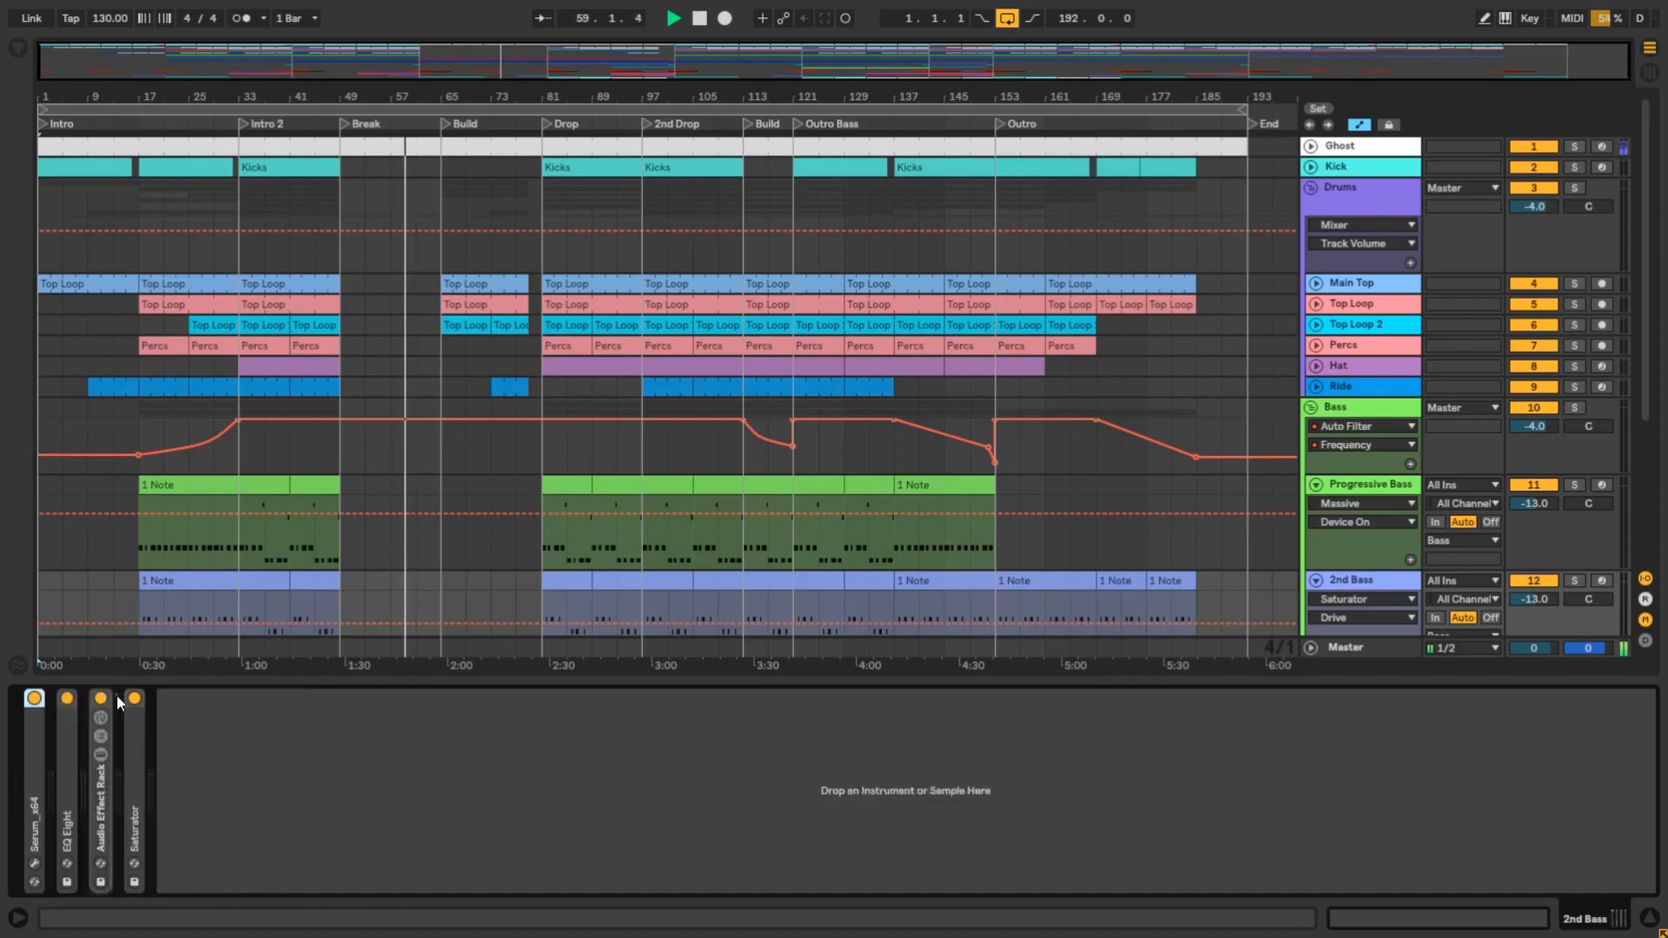
Expand the 2nd Bass track's Audio Effect Rack and show the settings of the Reverb and Compressor inside it.
double_click(97, 814)
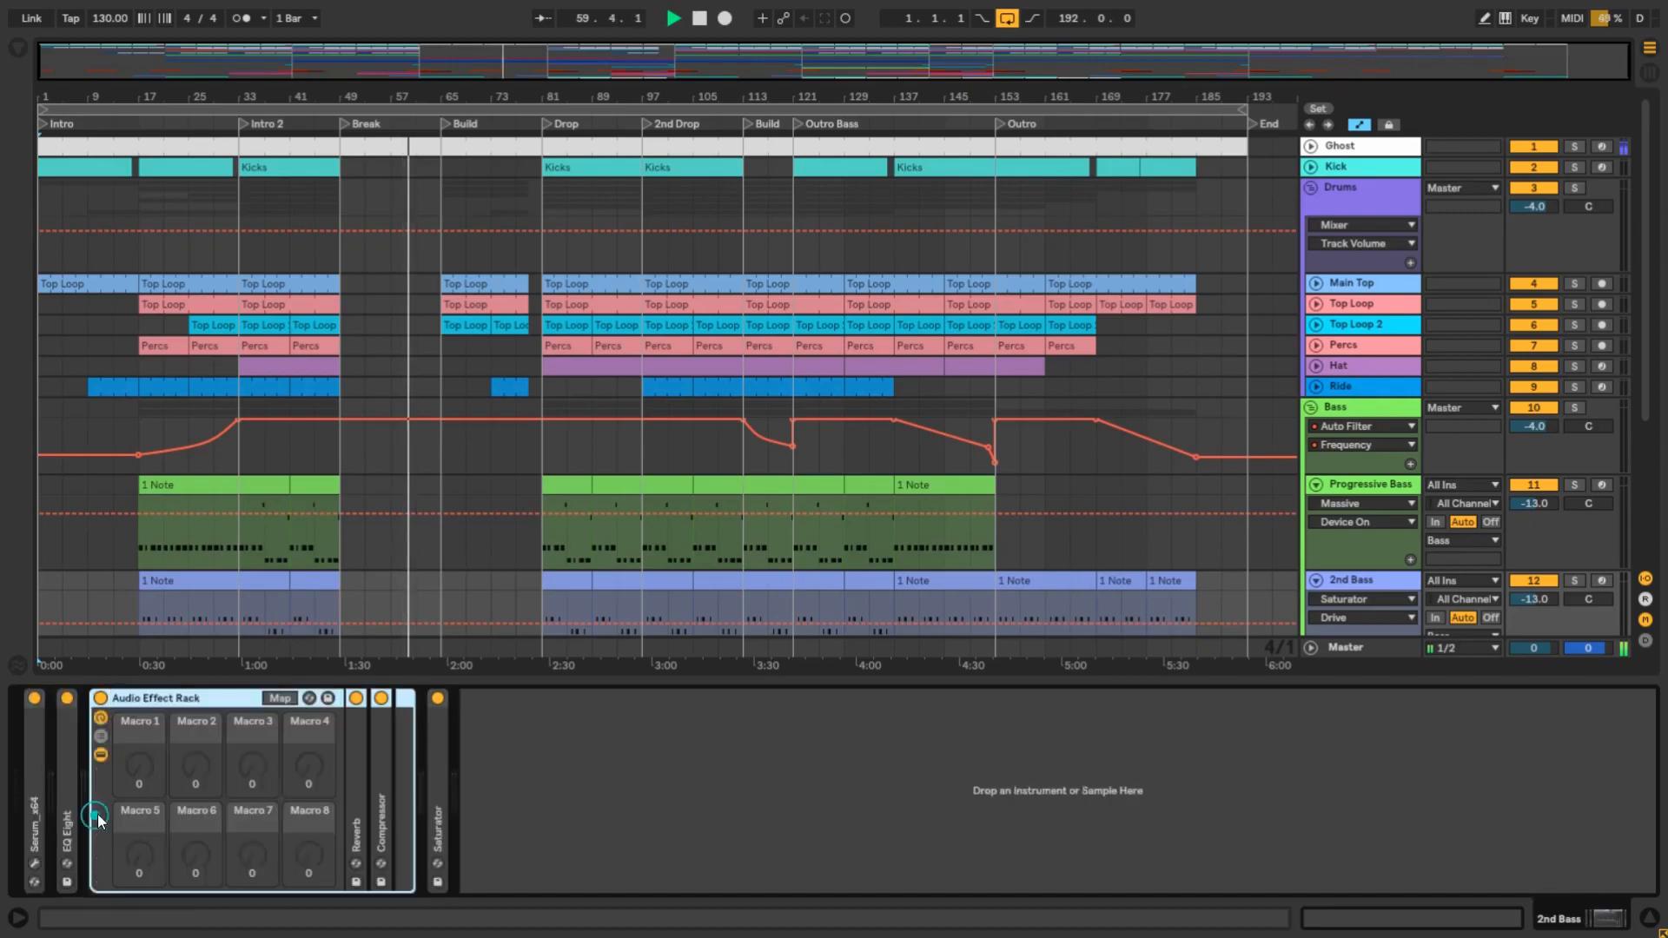
double_click(359, 744)
double_click(889, 755)
left_click(889, 754)
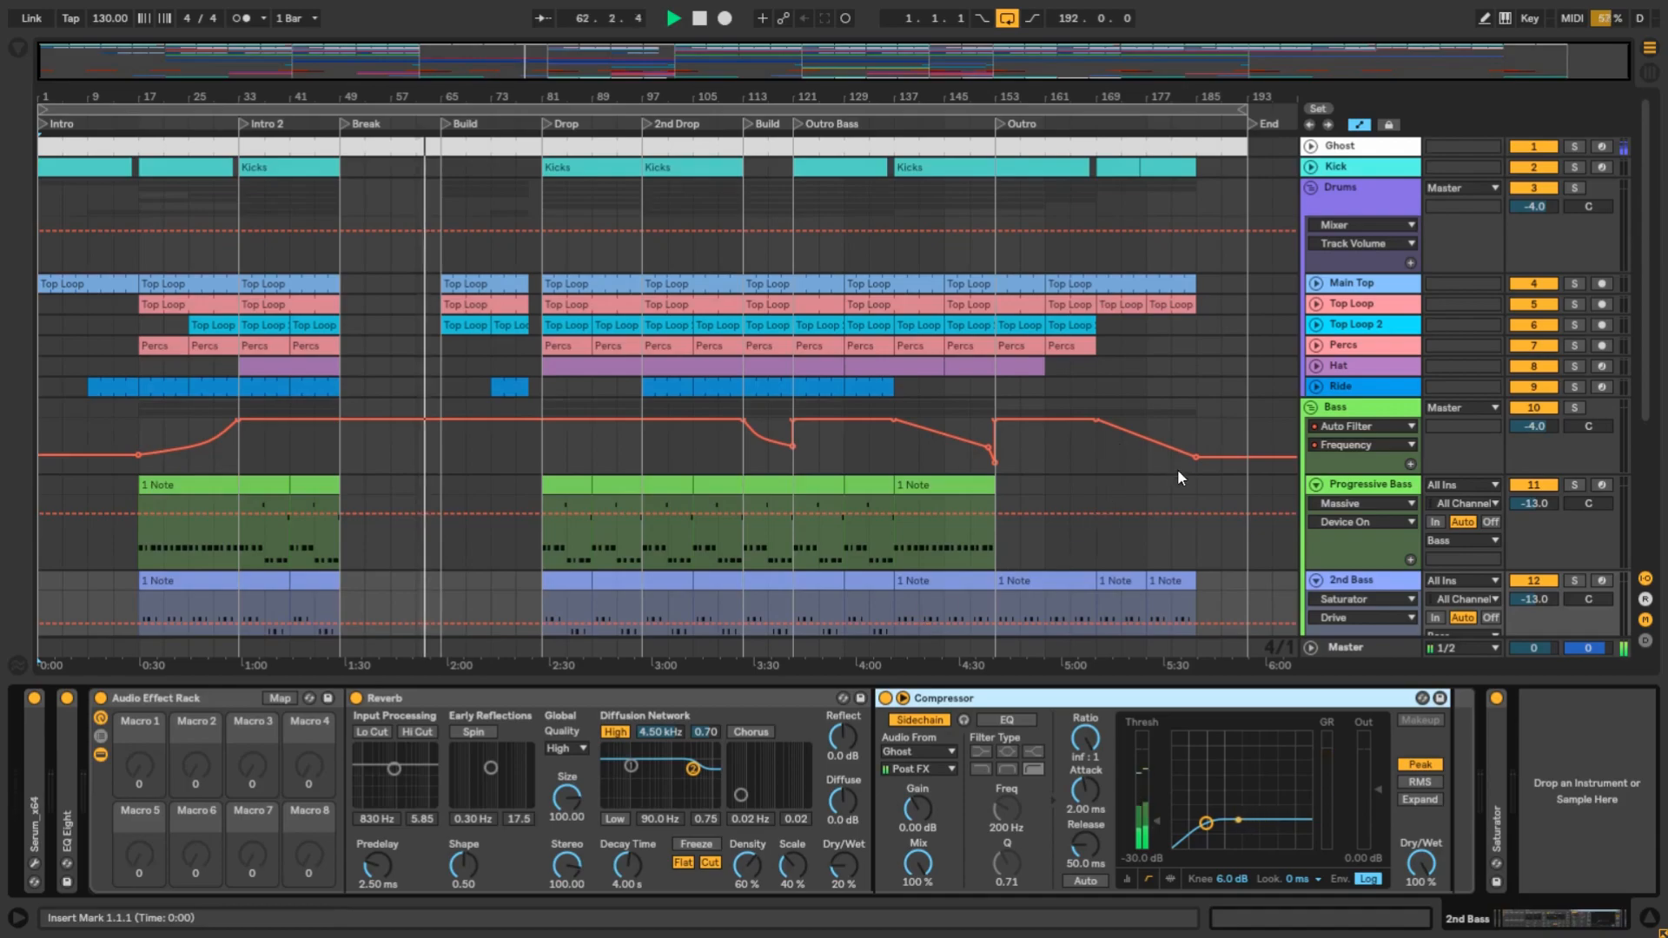
Unfold the Pad track to view the MIDI notes in its Intro Pad and Outro Pad clips.
scroll(1164, 497, "down", 3)
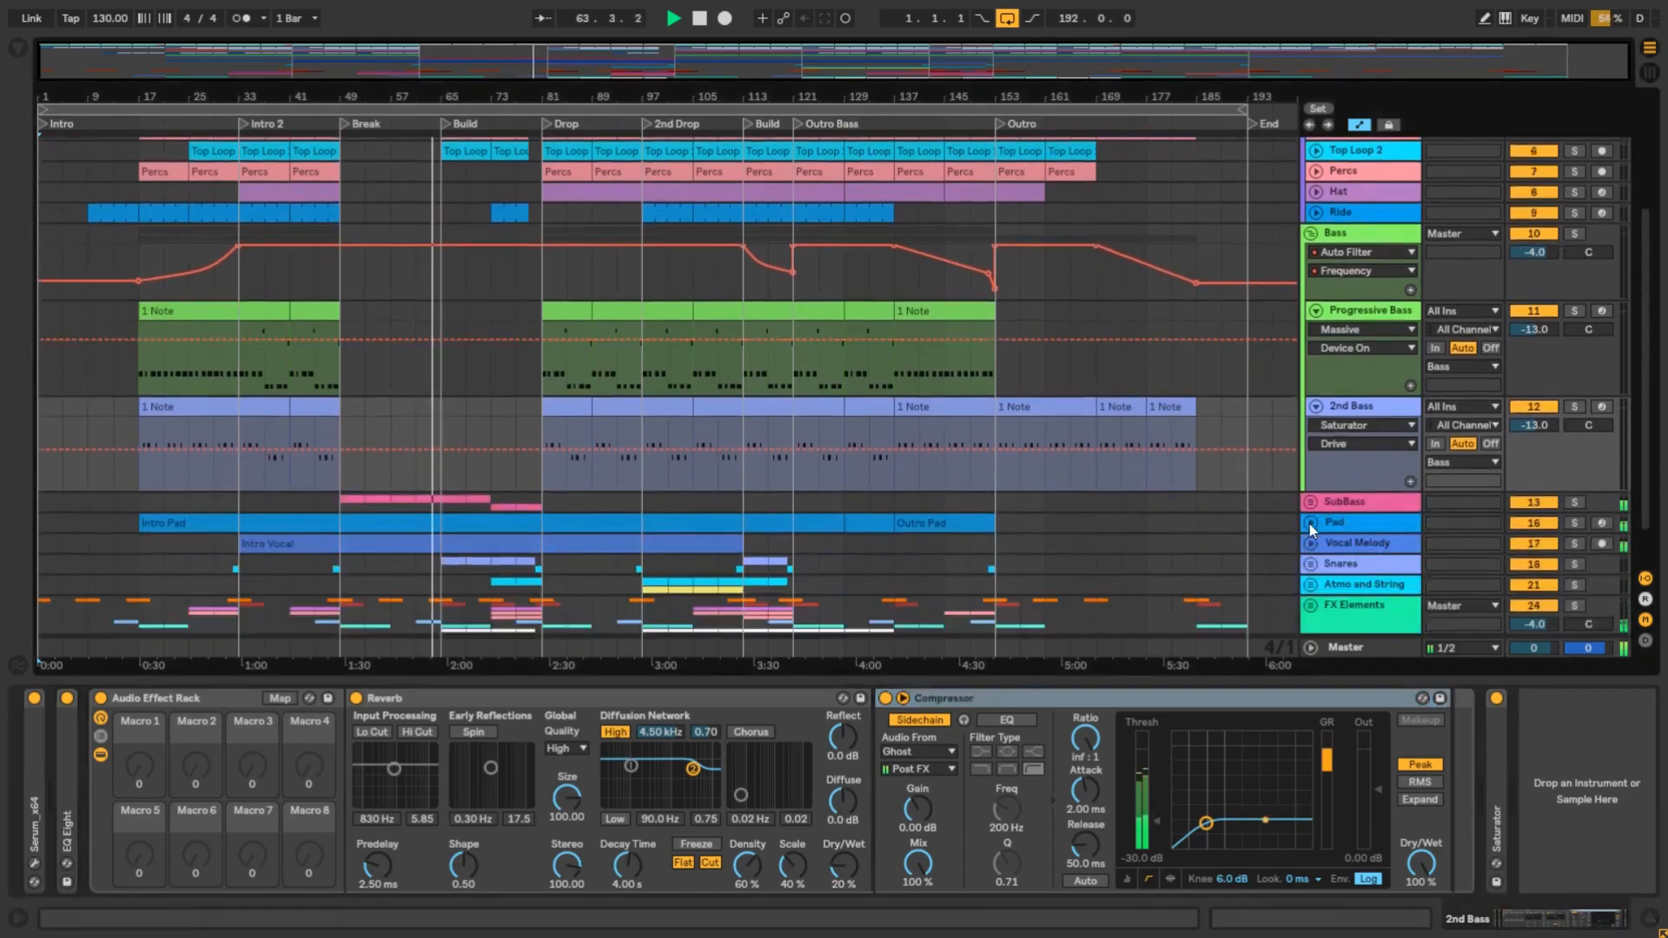
left_click(1310, 522)
scroll(1169, 472, "up", 3)
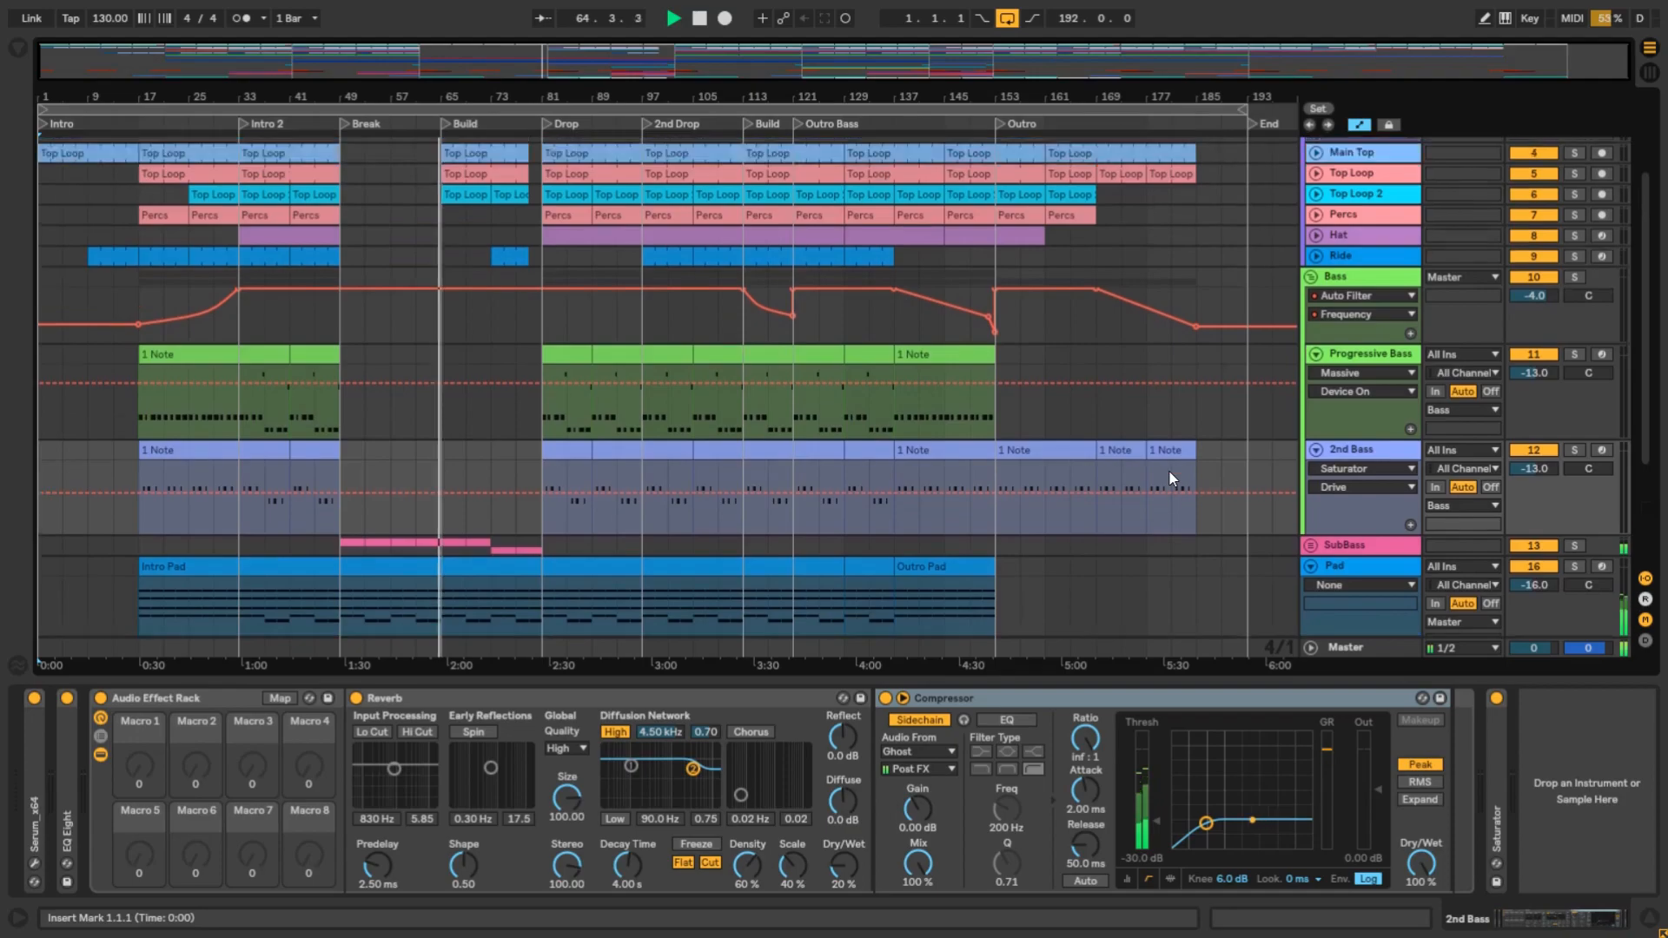
scroll(1169, 472, "down", 2)
scroll(1132, 484, "up", 2)
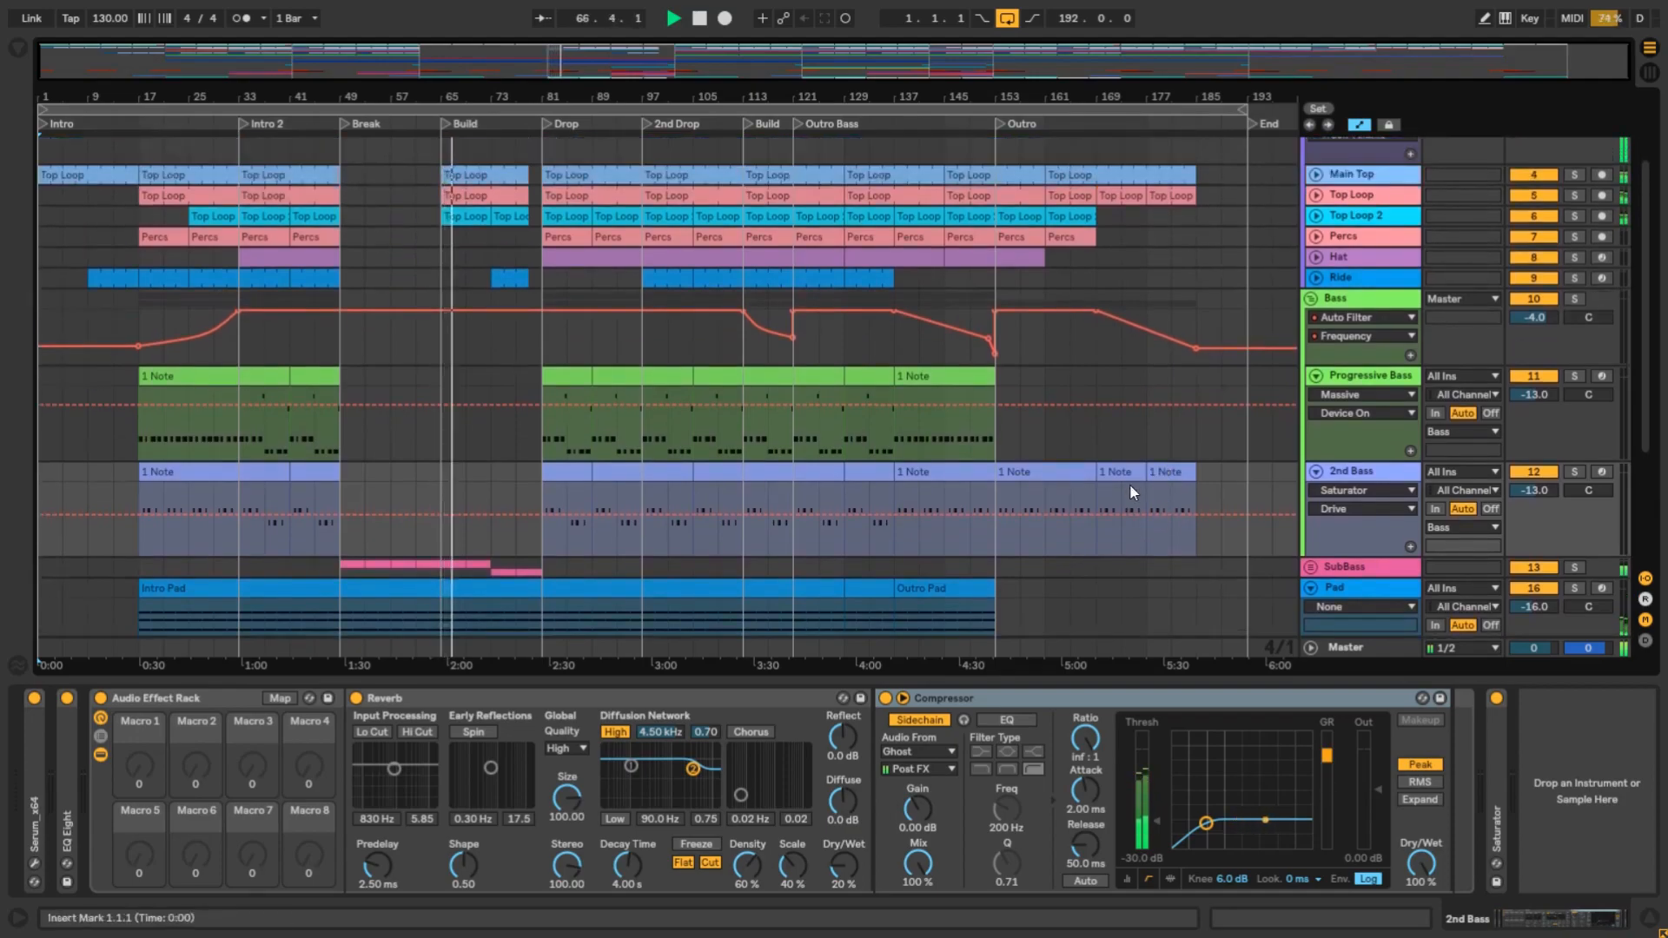
Unfold the Vocal Melody track and show its Auto Filter Frequency automation.
scroll(1138, 472, "down", 8)
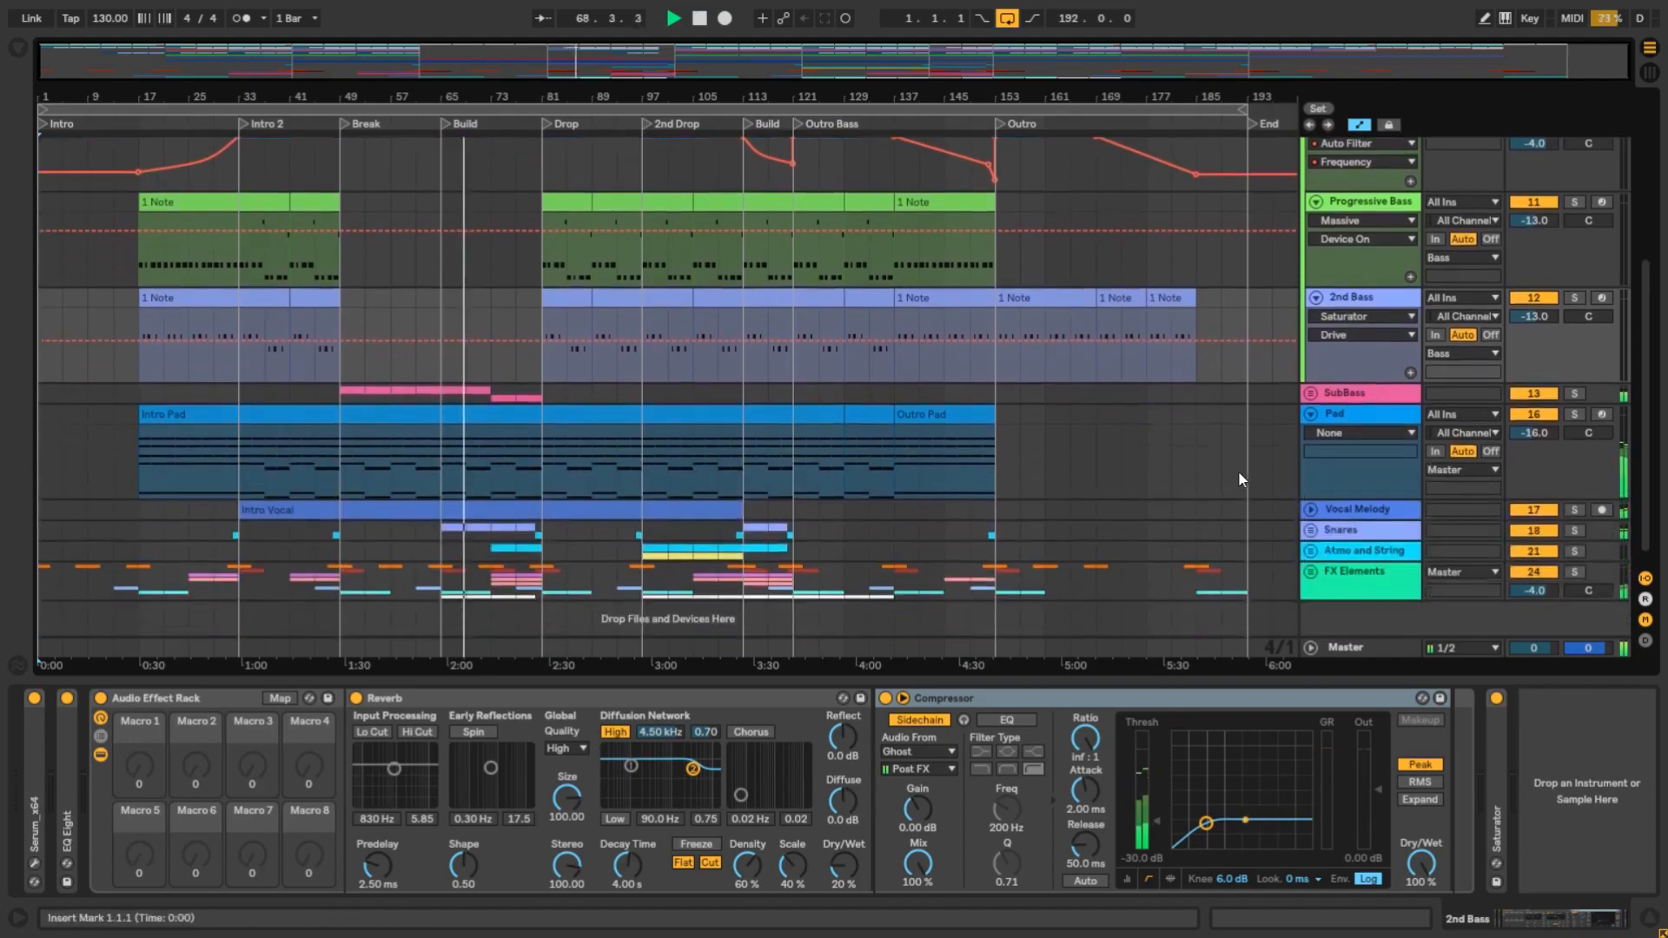
left_click(1310, 510)
scroll(1269, 504, "down", 3)
left_click(1359, 463)
left_click(1336, 522)
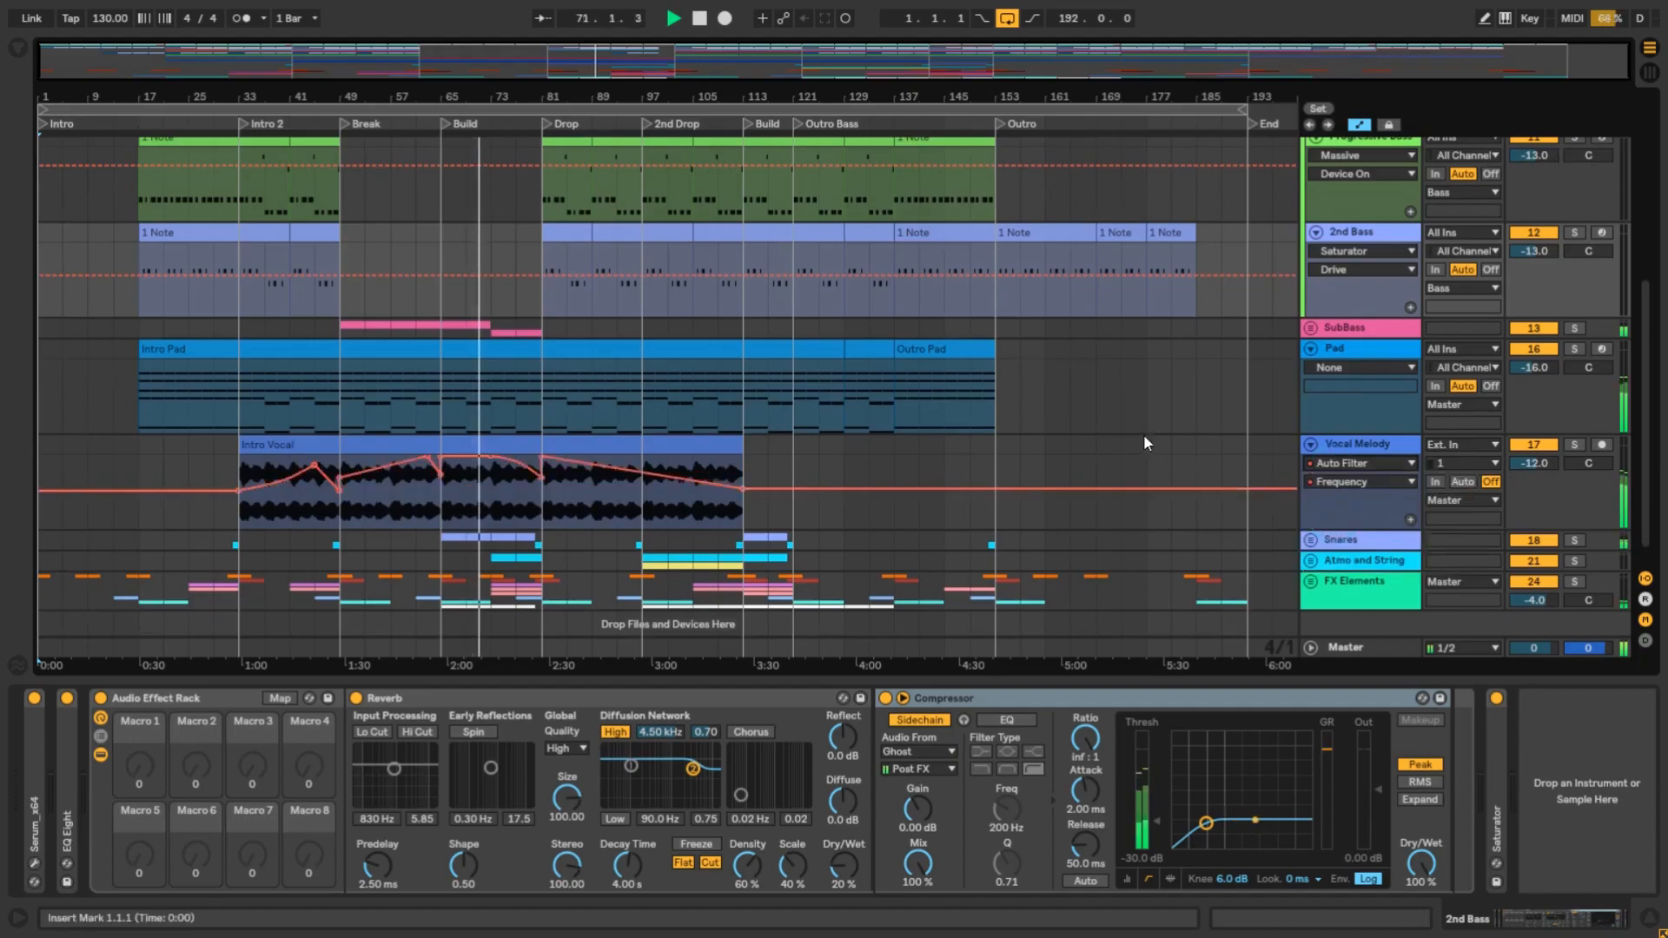
Unfold the Snares group to view its Snare Roll and Fill tracks.
scroll(1144, 439, "down", 1)
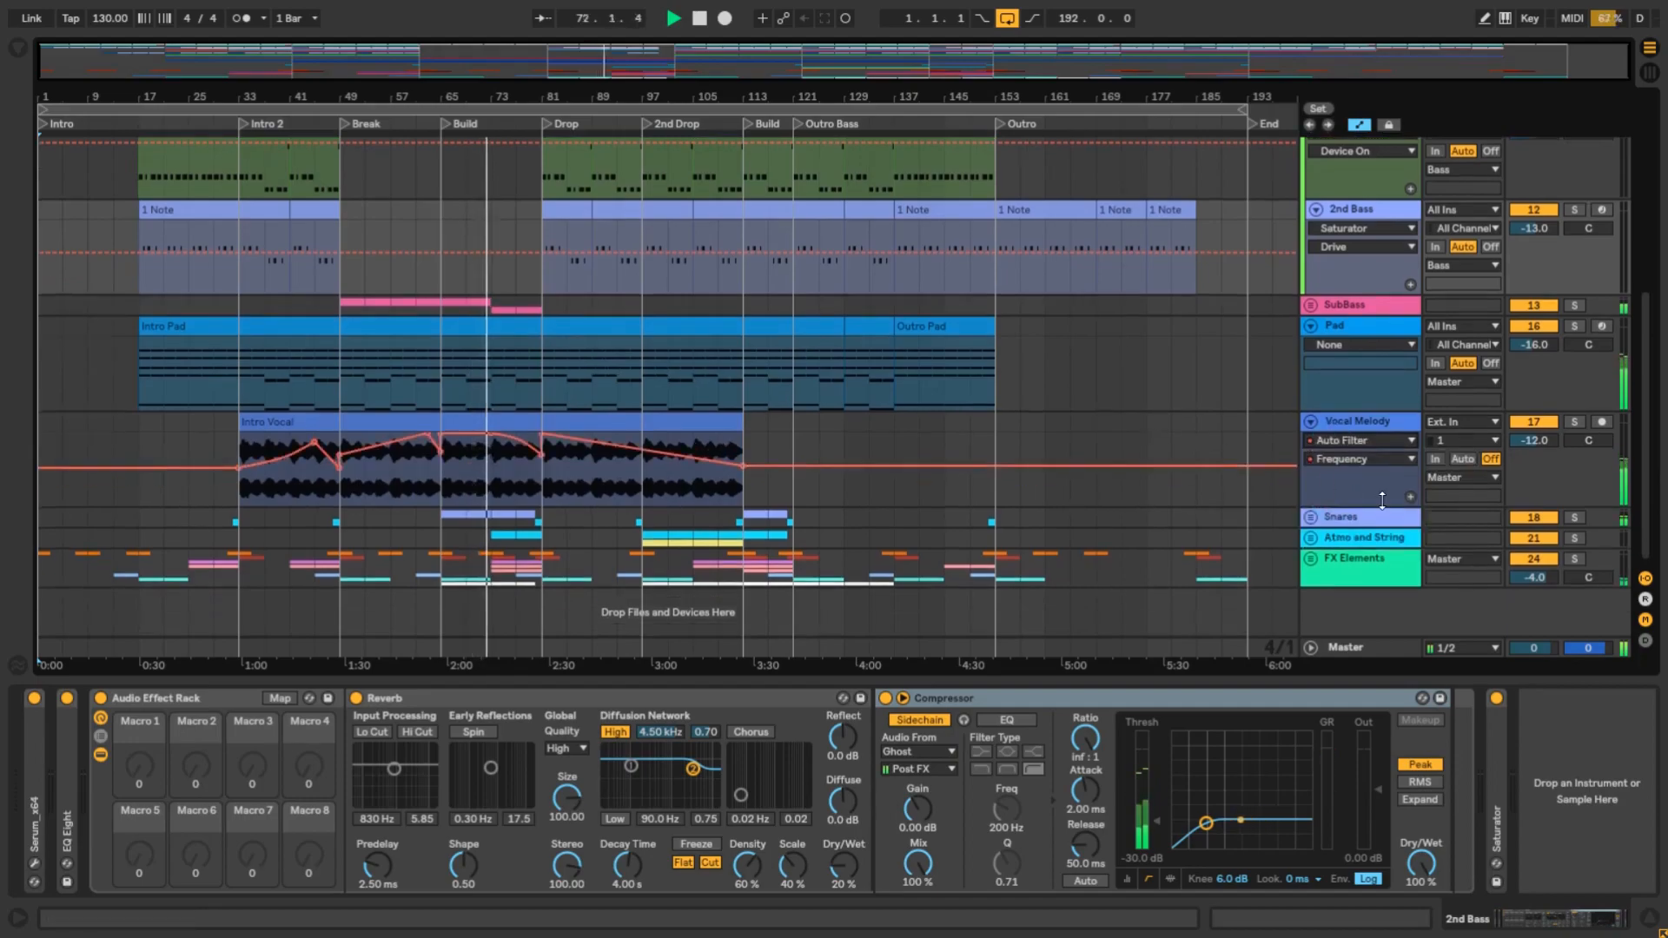
left_click(1310, 515)
scroll(1233, 502, "down", 4)
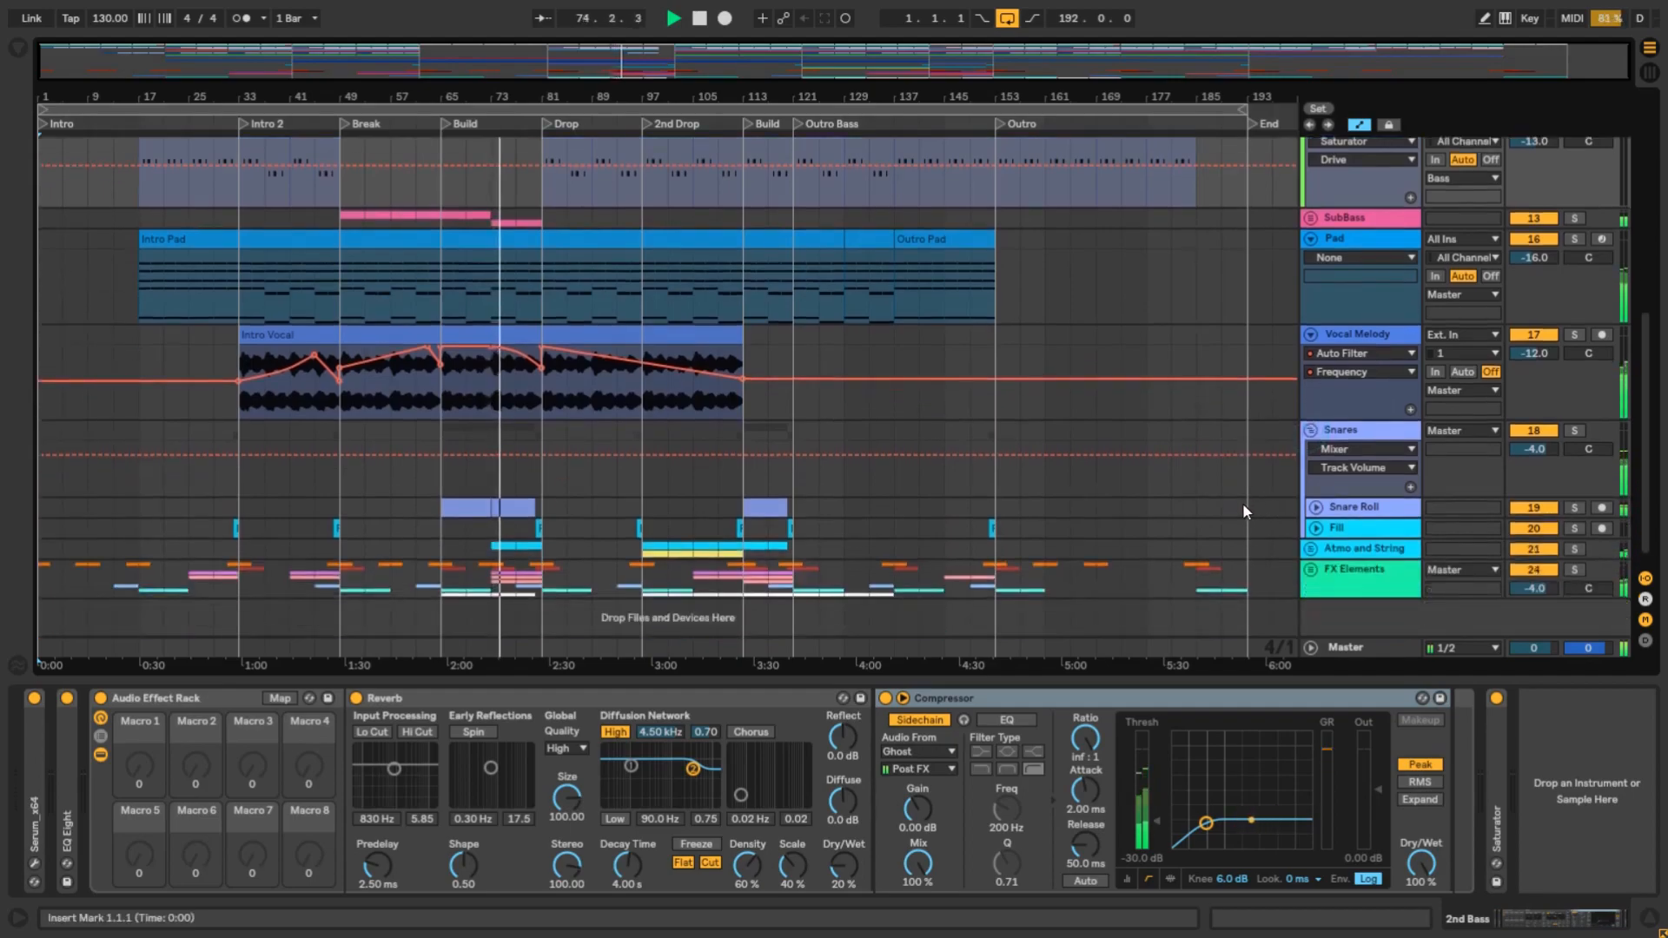
scroll(1242, 503, "down", 1)
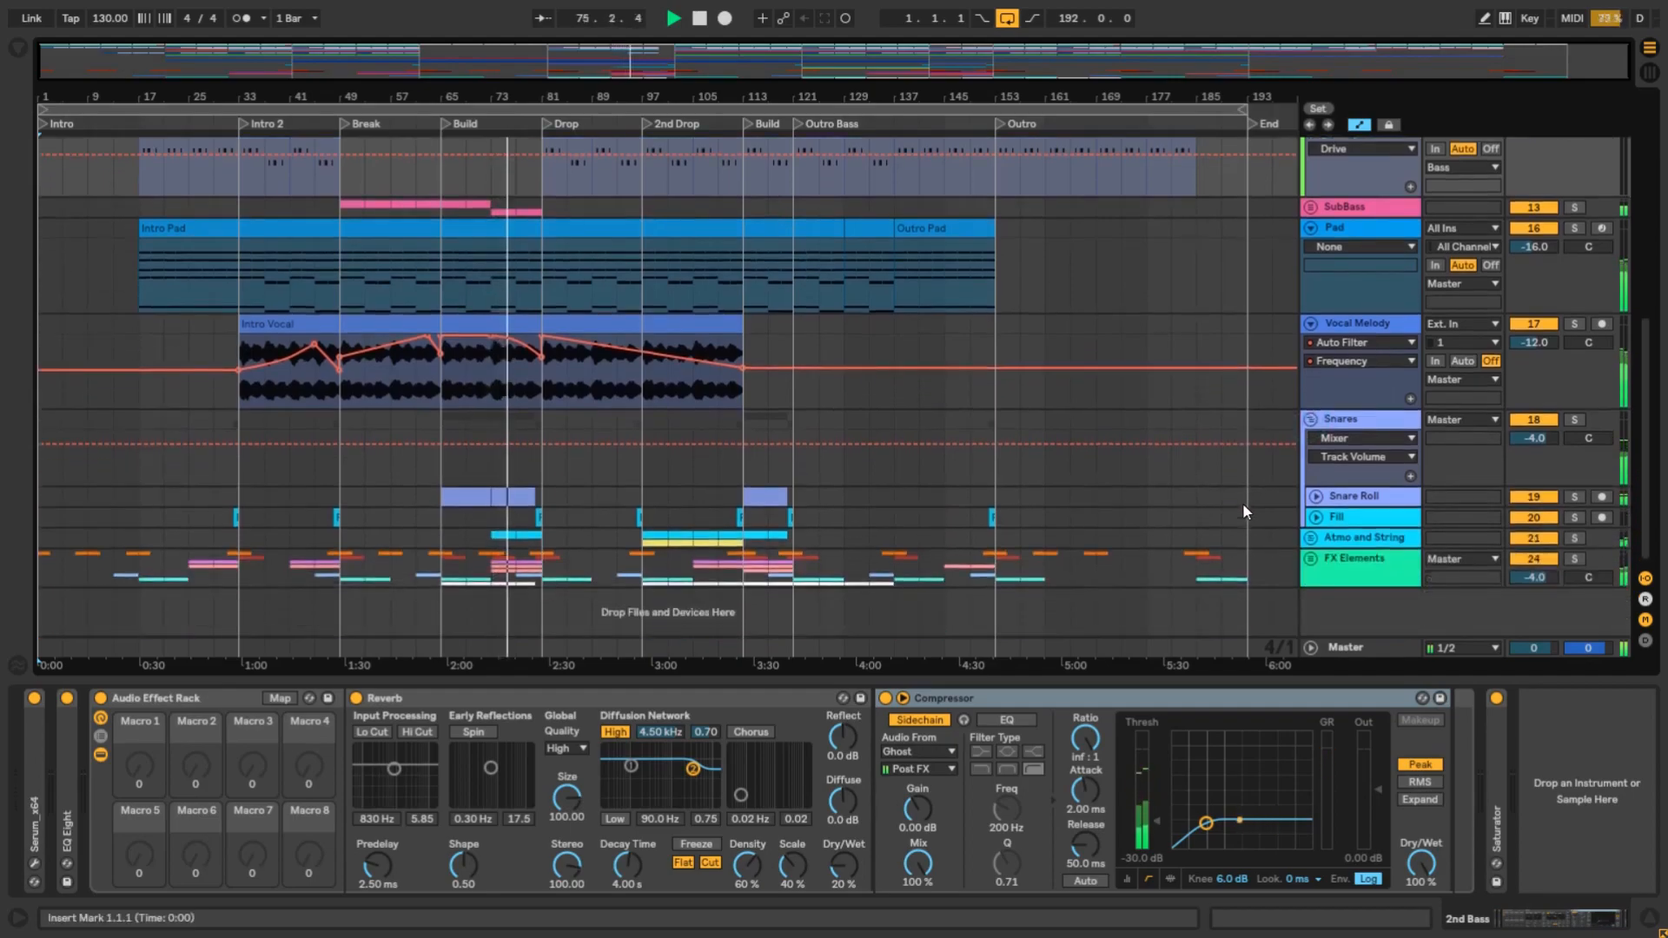
scroll(1242, 503, "up", 1)
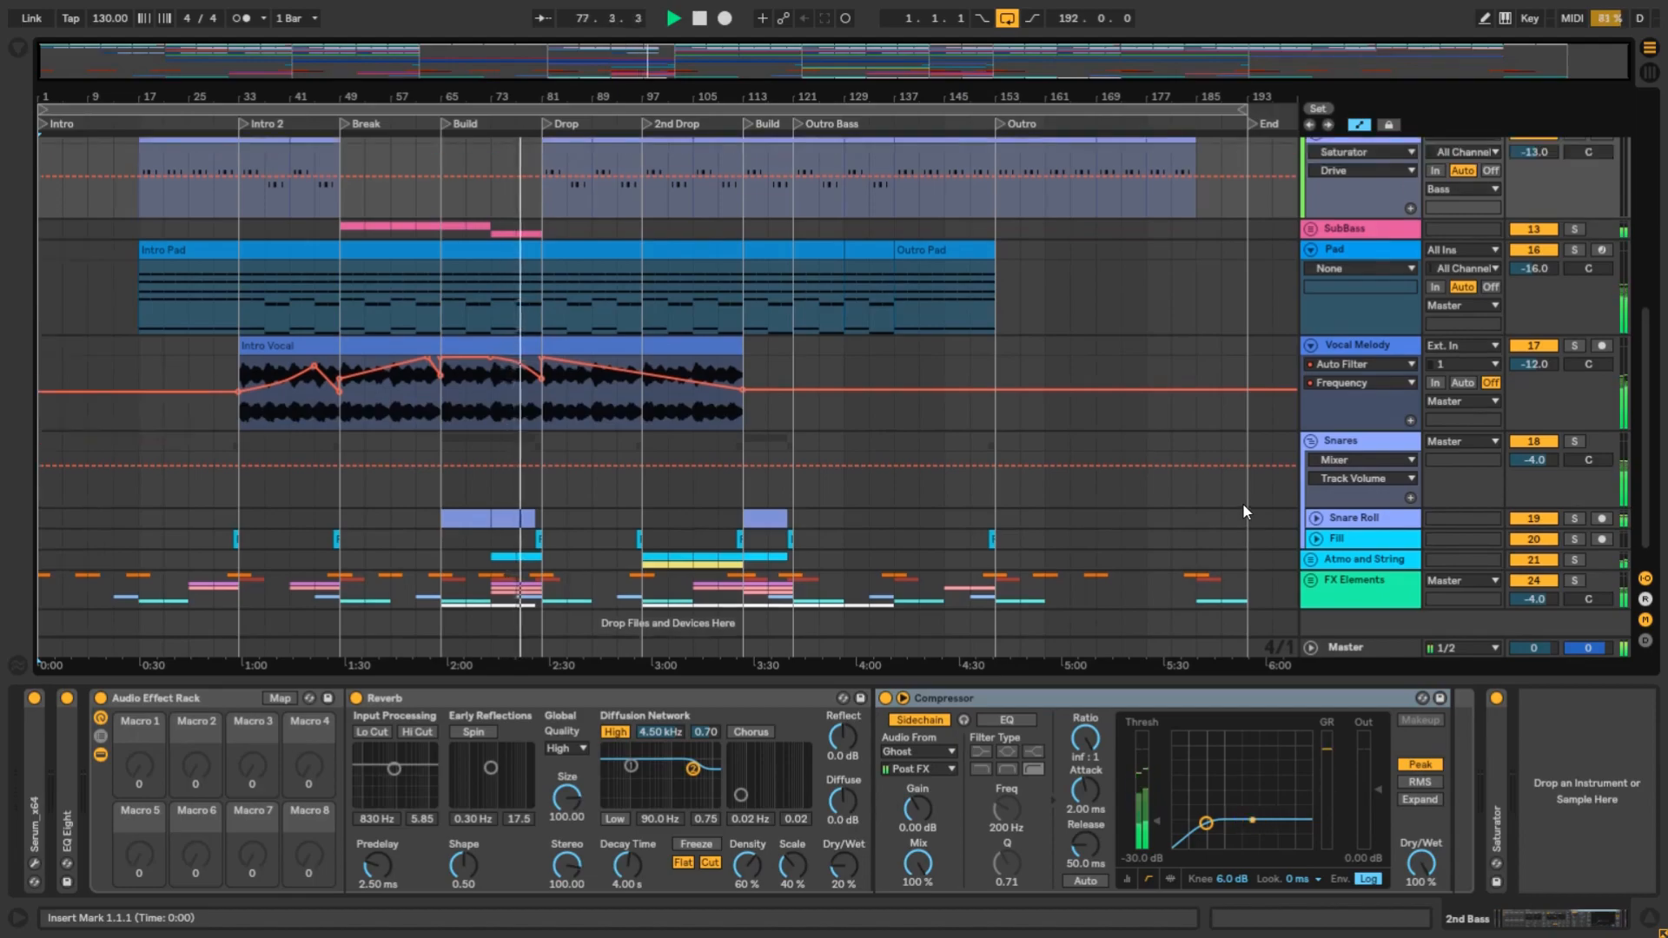
Unfold the SubBass group to view its SubBass and SubBass Chain tracks.
scroll(1243, 506, "up", 4)
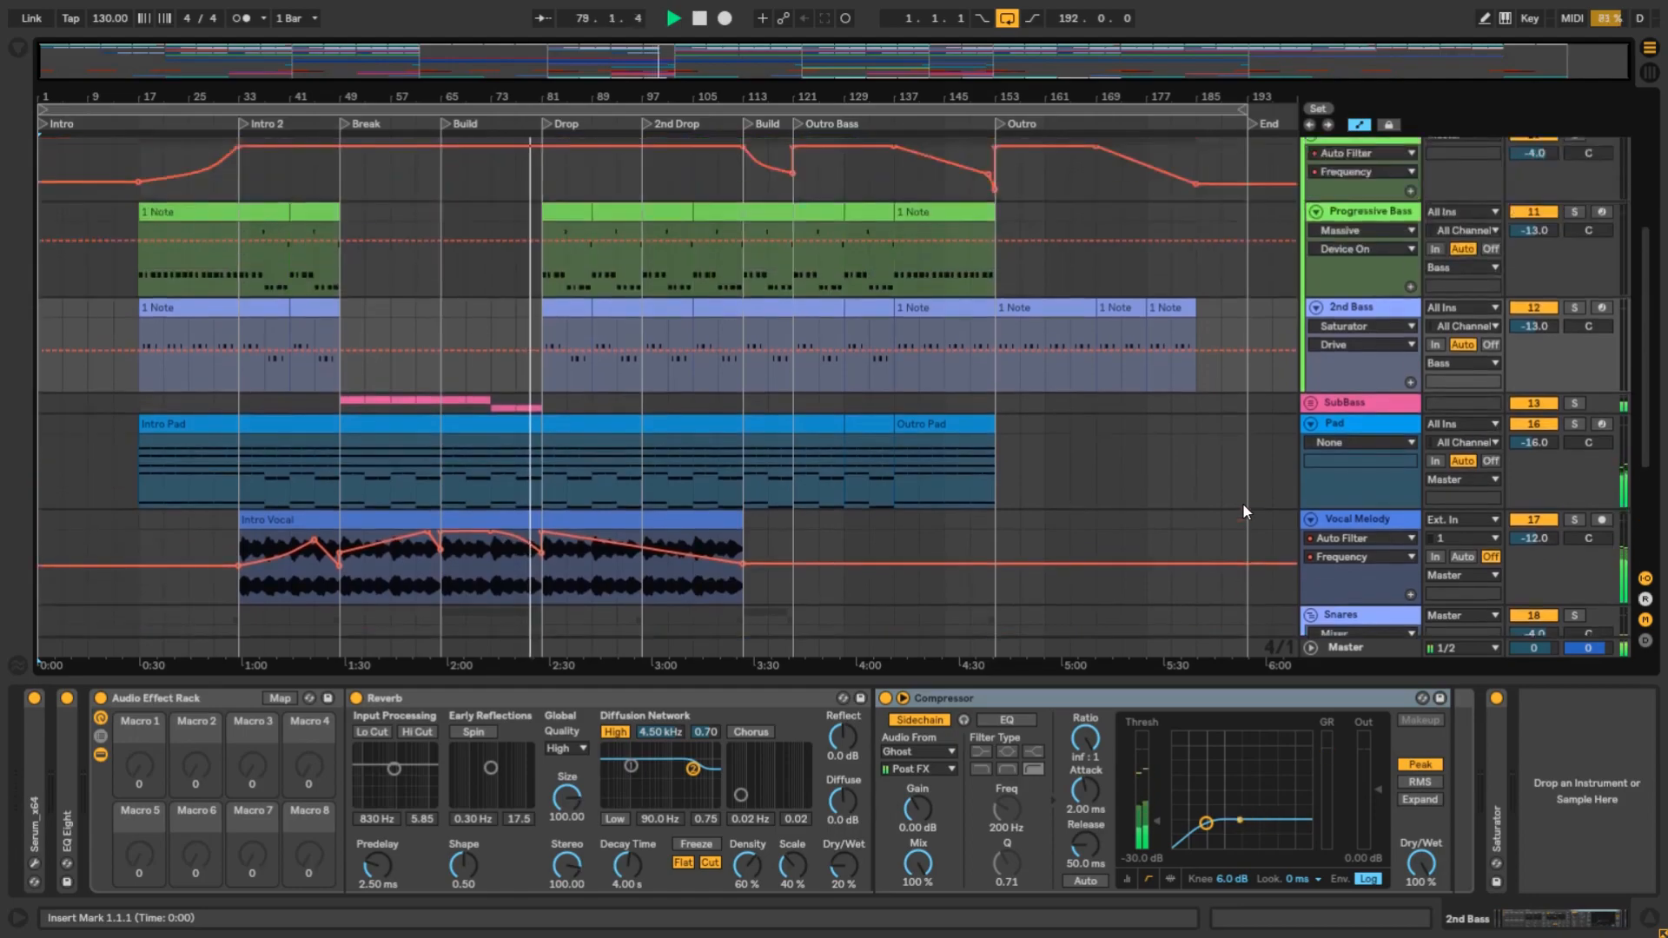
left_click(1313, 403)
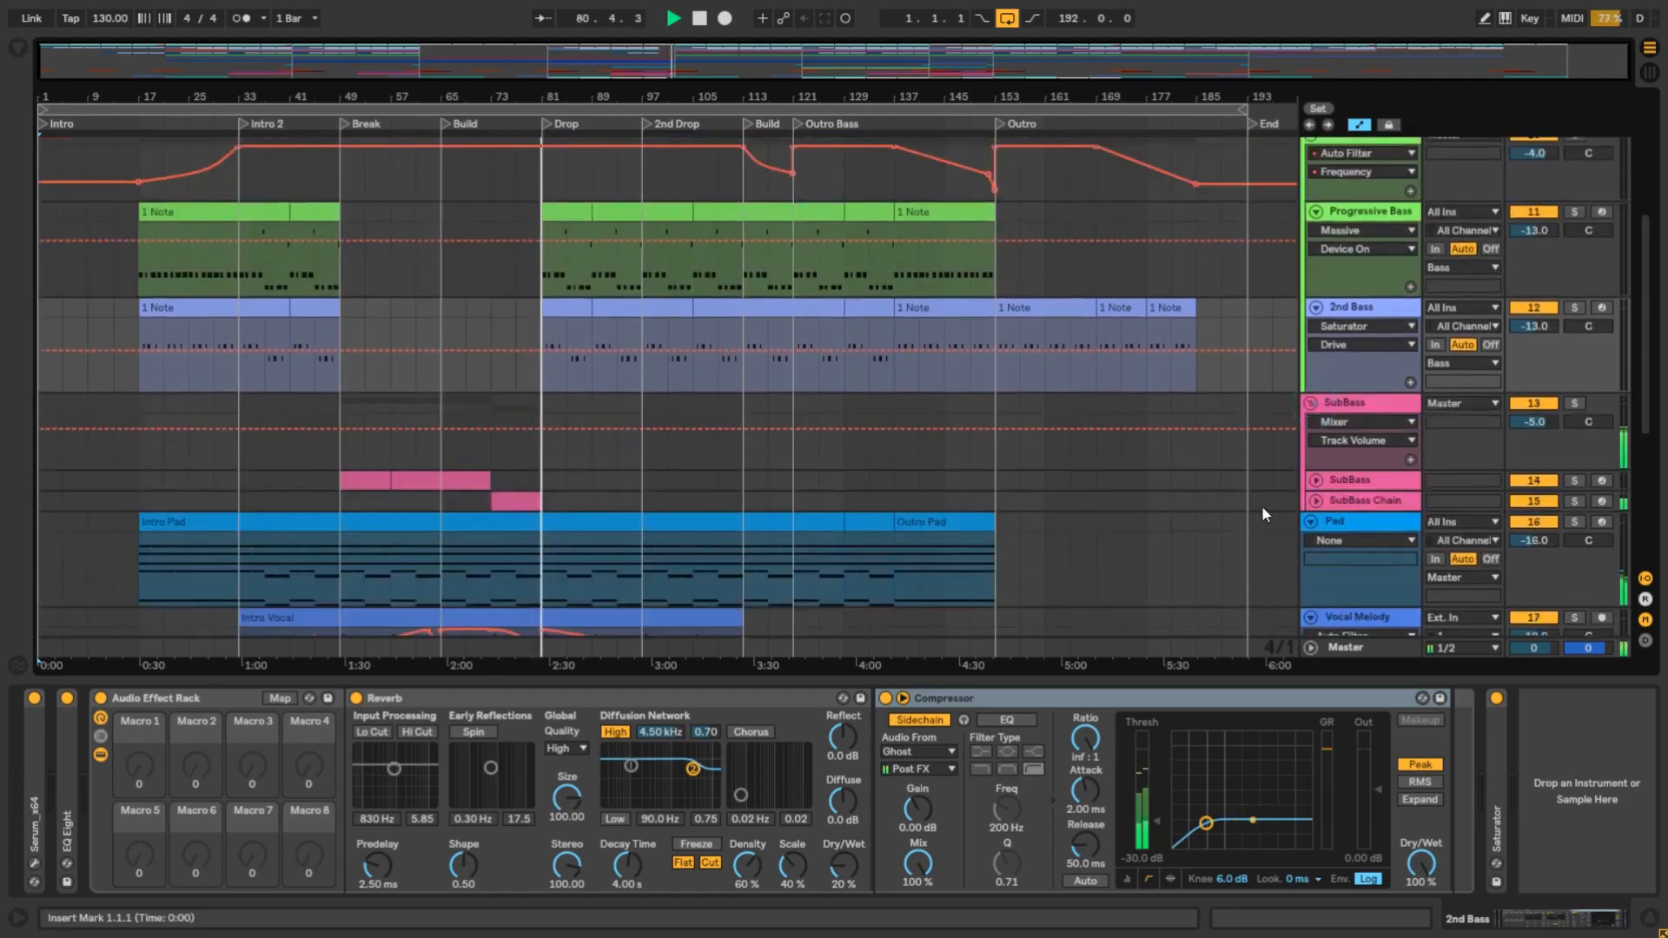
scroll(1147, 521, "up", 3)
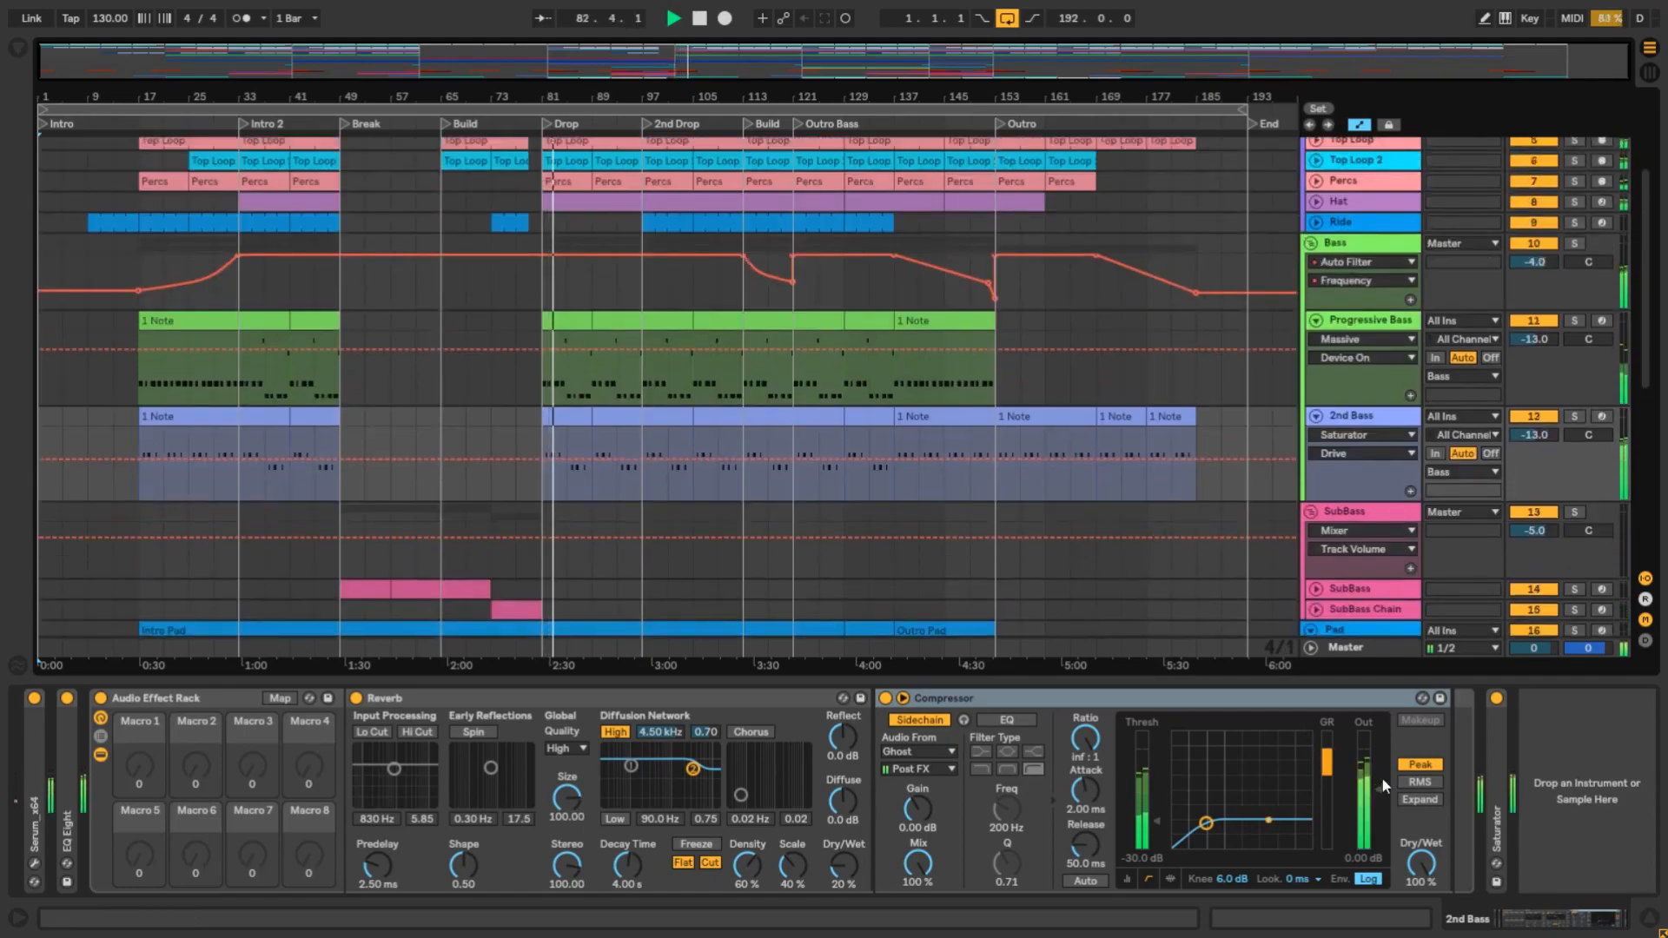
Fold the Compressor, Reverb and Audio Effect Rack in the 2nd Bass device chain.
double_click(1056, 699)
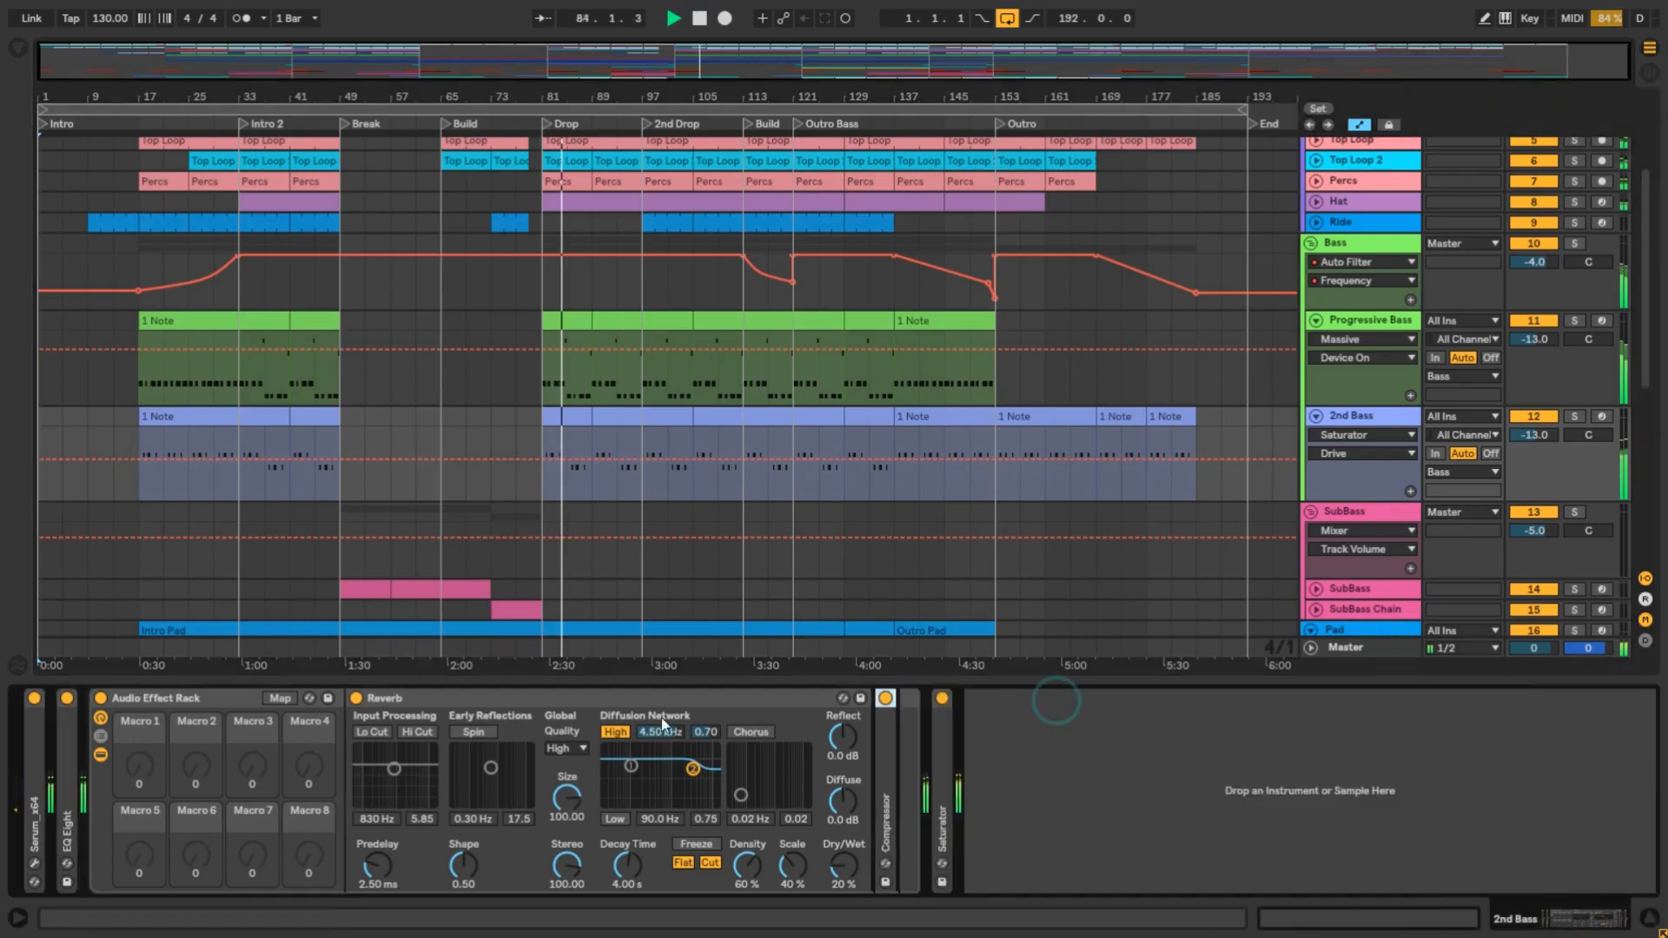
double_click(526, 691)
double_click(165, 698)
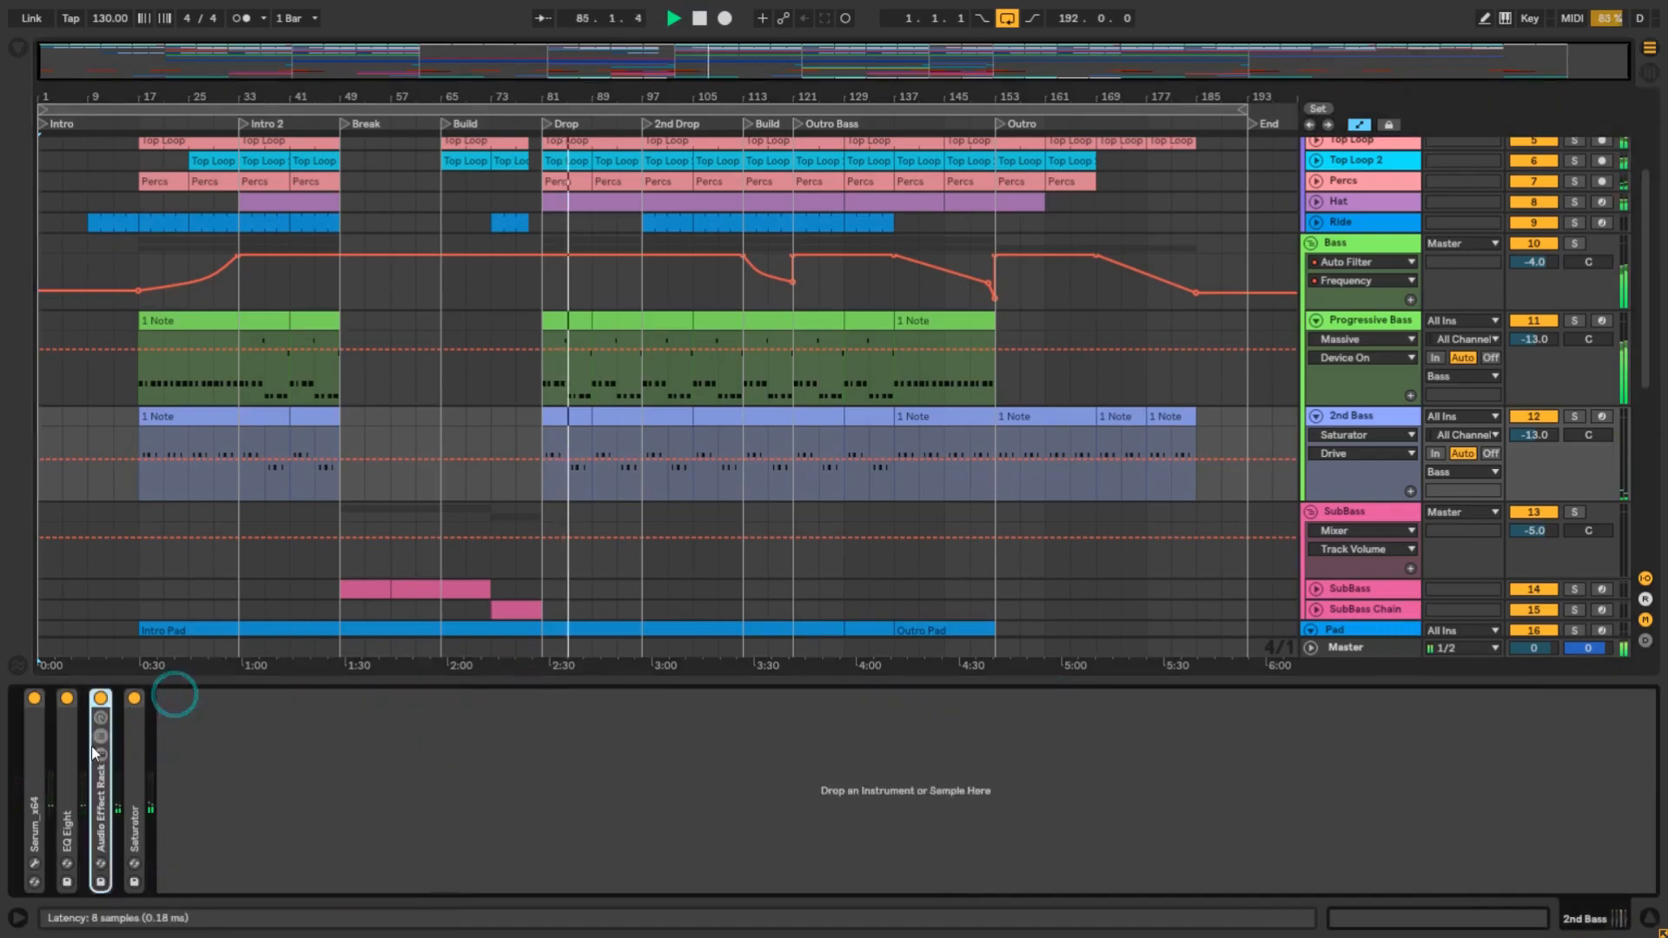
Unfold the 2nd Bass EQ Eight to view its curve, fold it again and hide the device view.
double_click(69, 757)
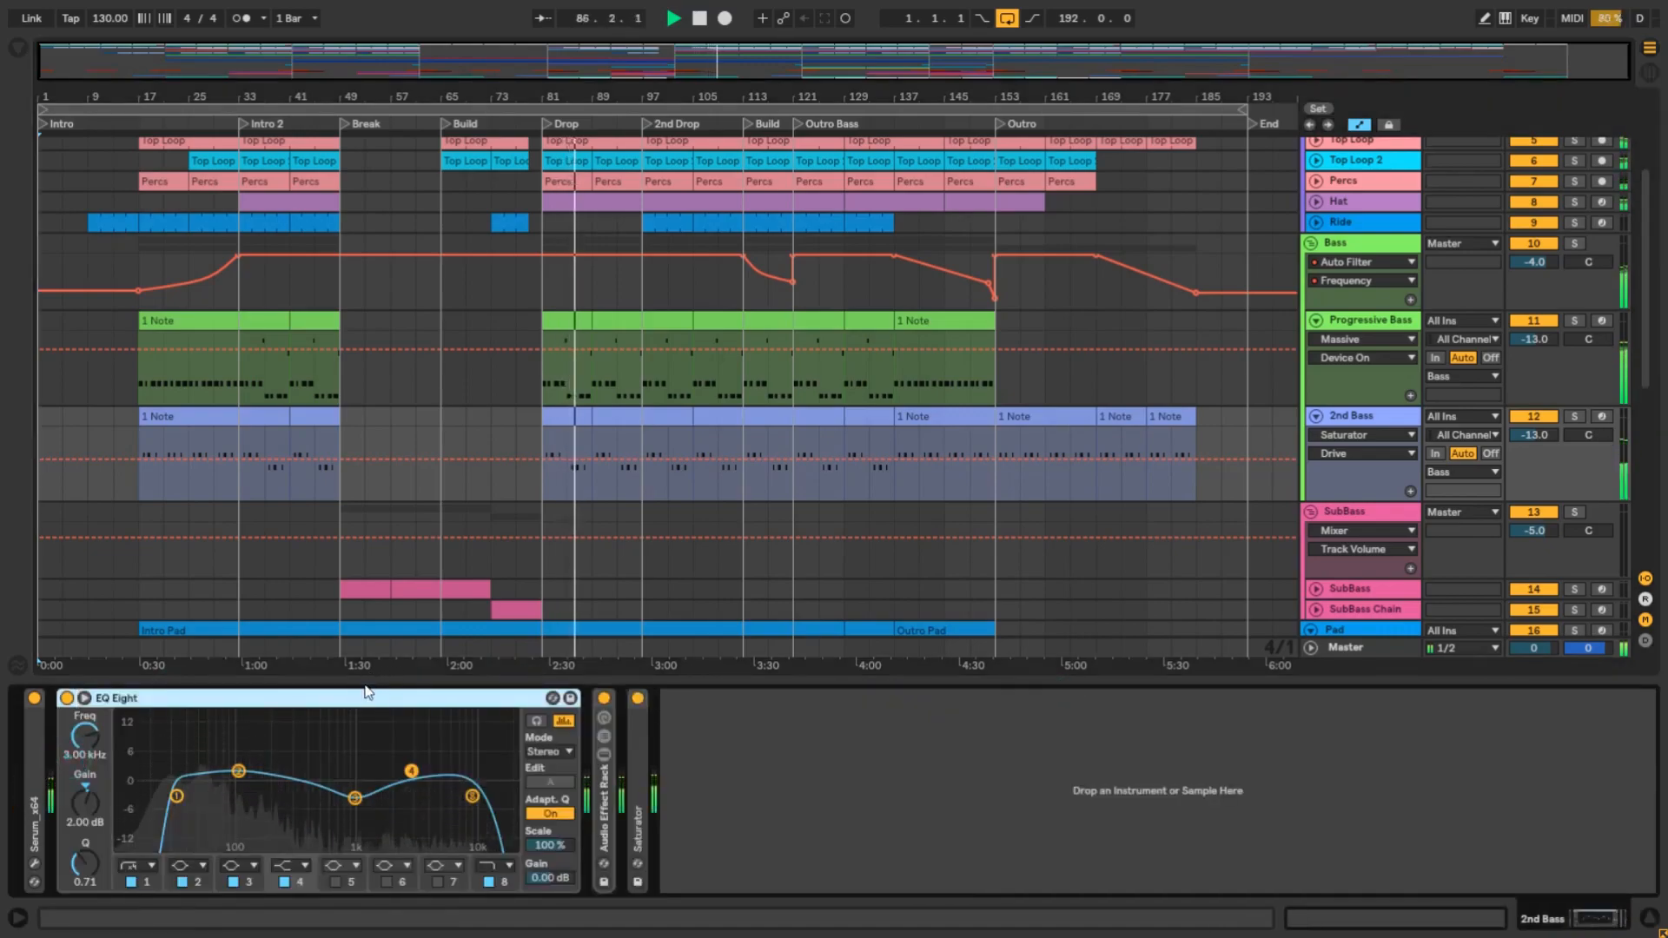
double_click(292, 697)
left_click(326, 680)
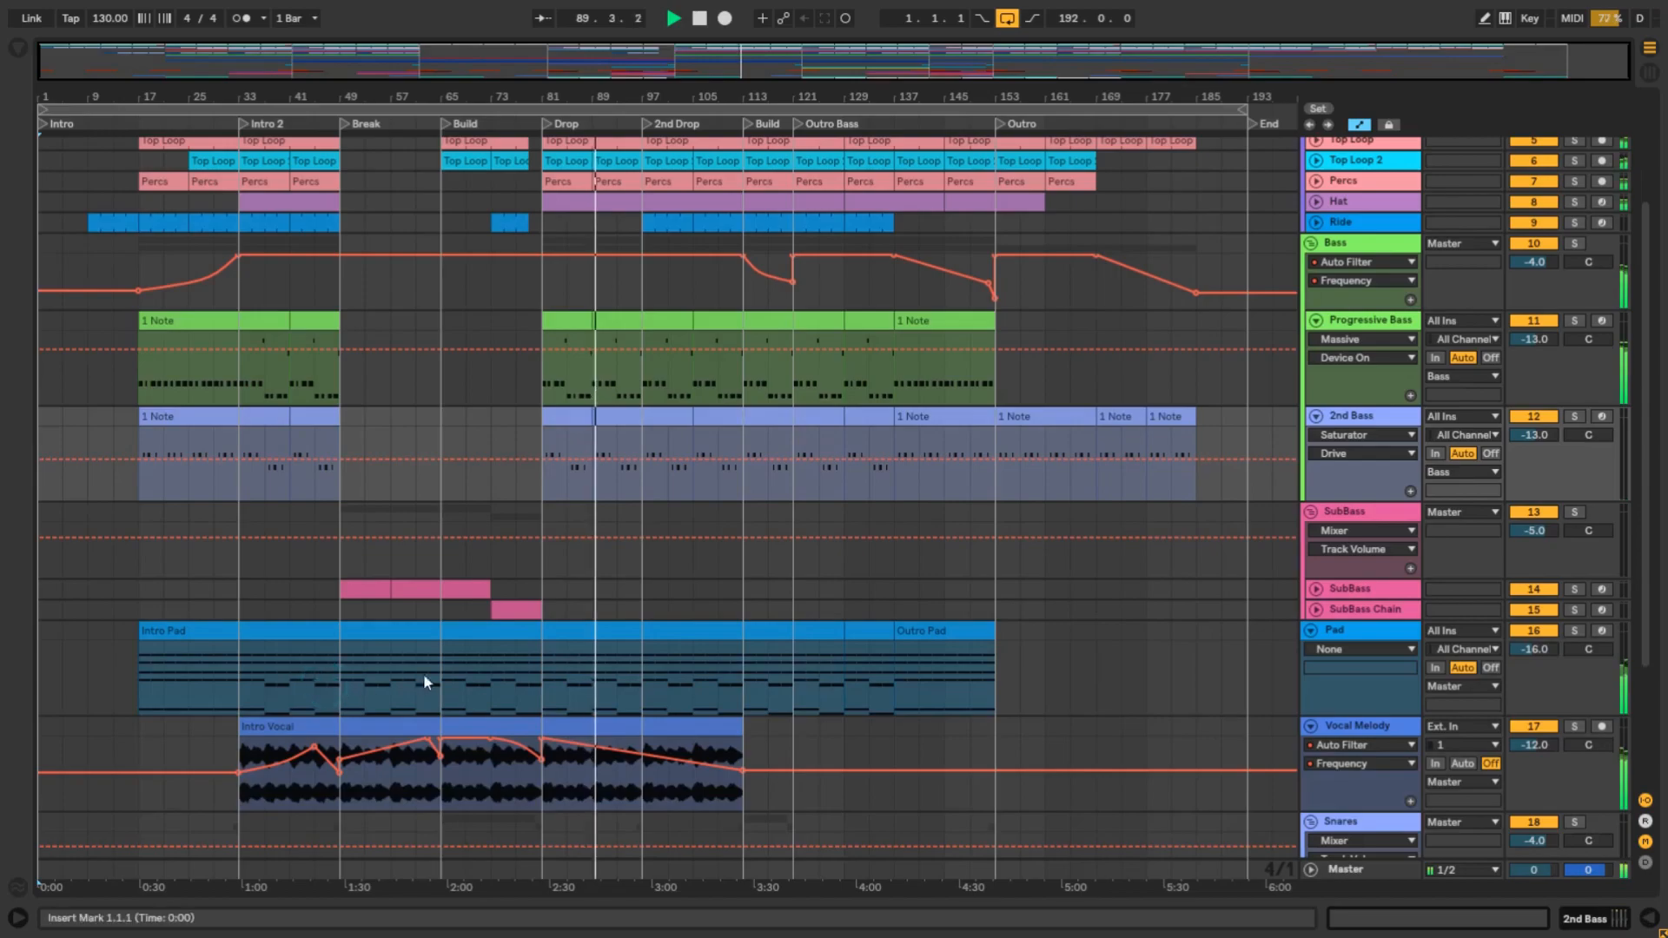
Unfold the Fill track in the Snares group to view its audio clips.
scroll(1341, 519, "down", 5)
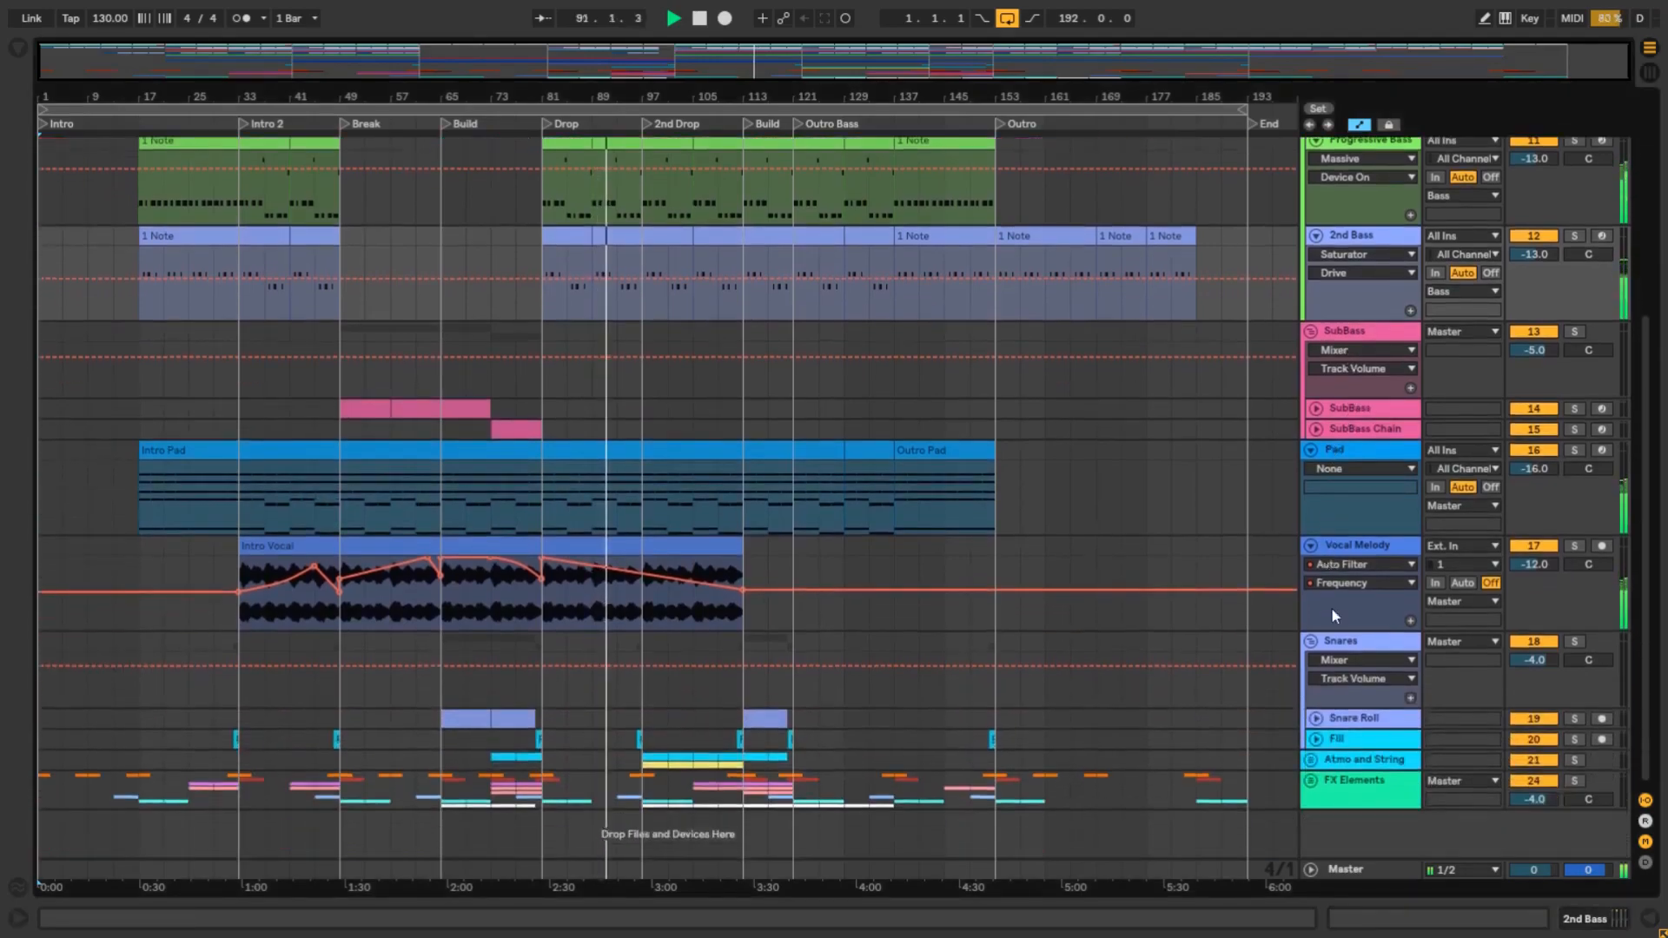
left_click(1318, 739)
scroll(1197, 695, "down", 2)
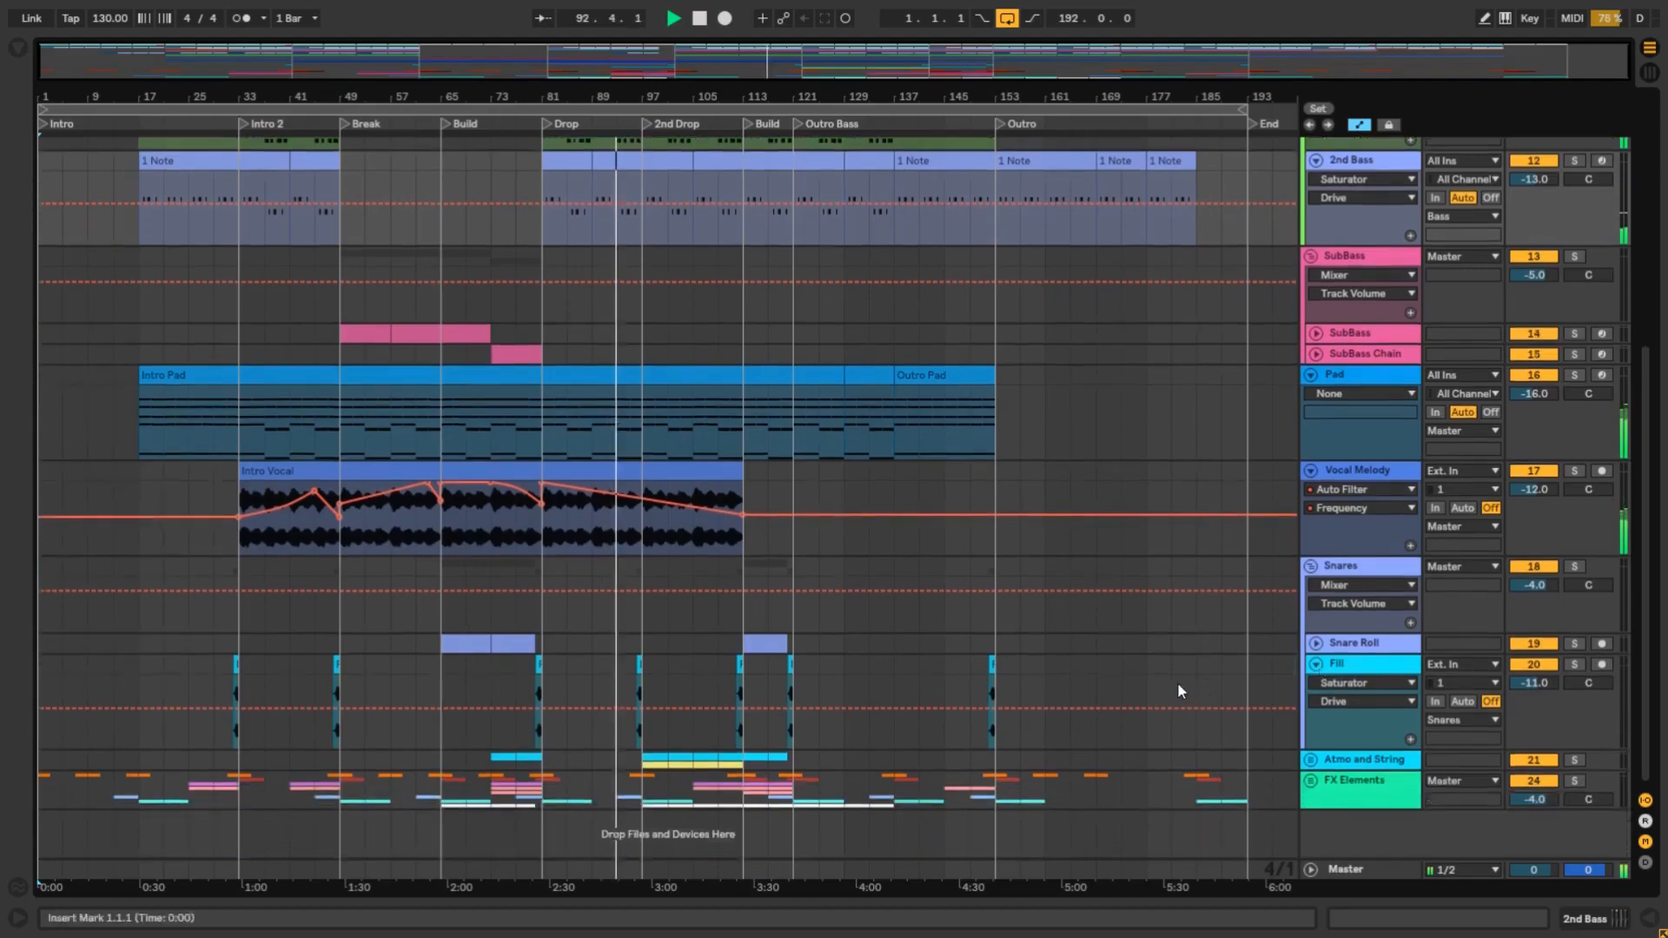
Show the Reverb Device On automation on the Fill track.
left_click(1374, 682)
left_click(1369, 750)
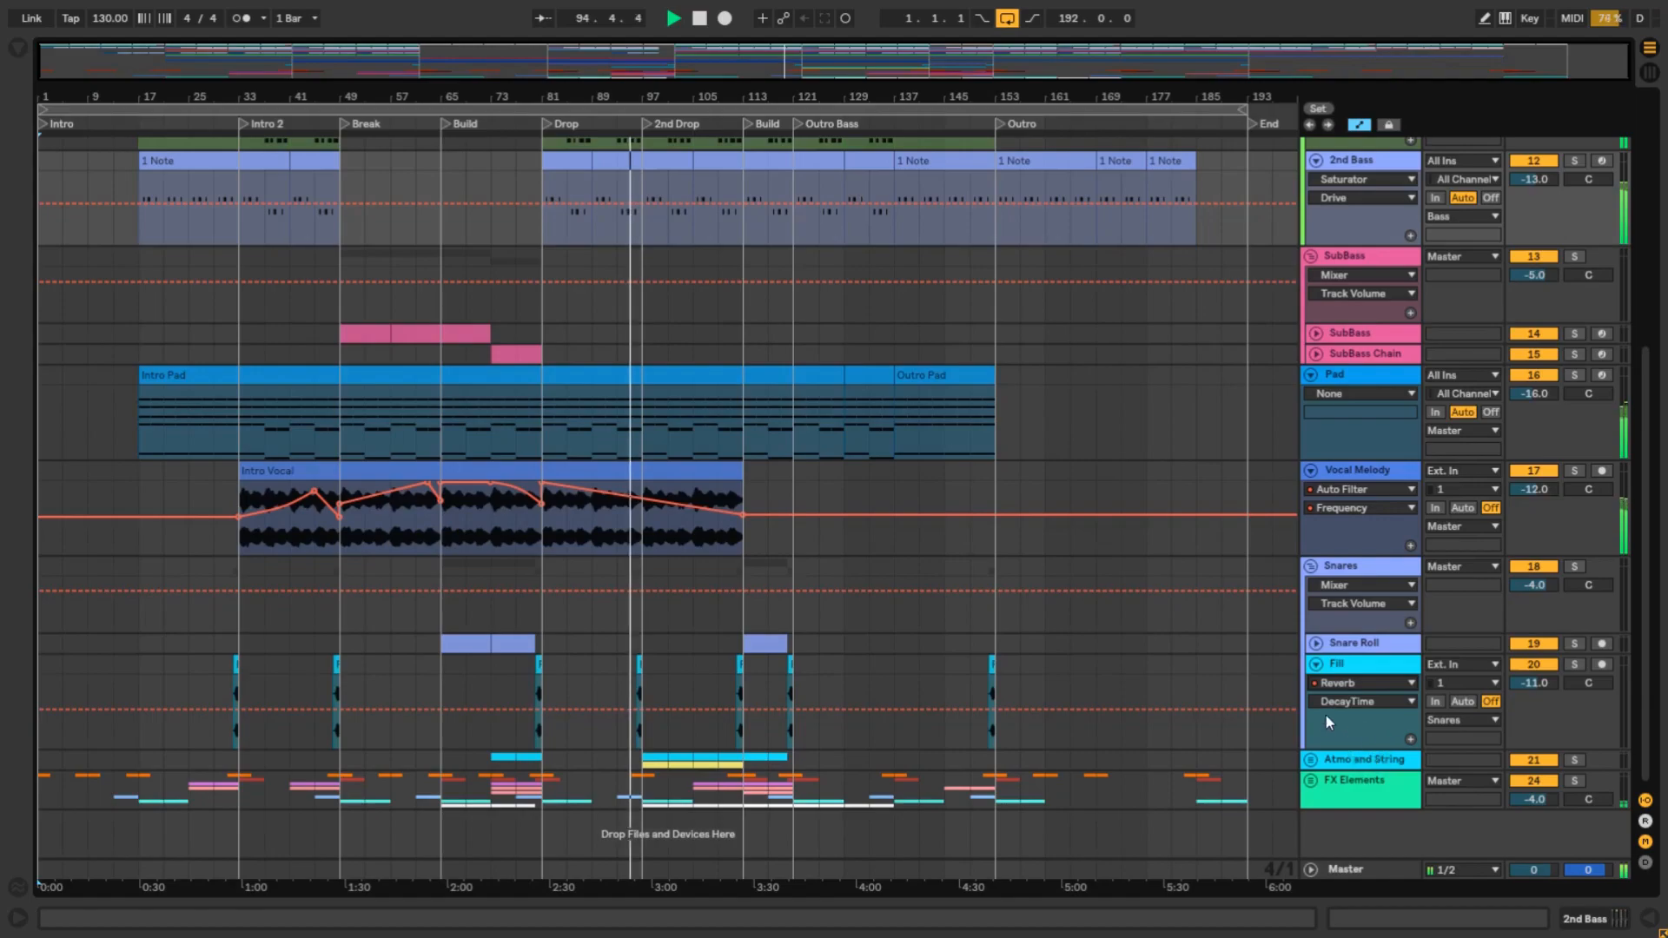
left_click(1336, 700)
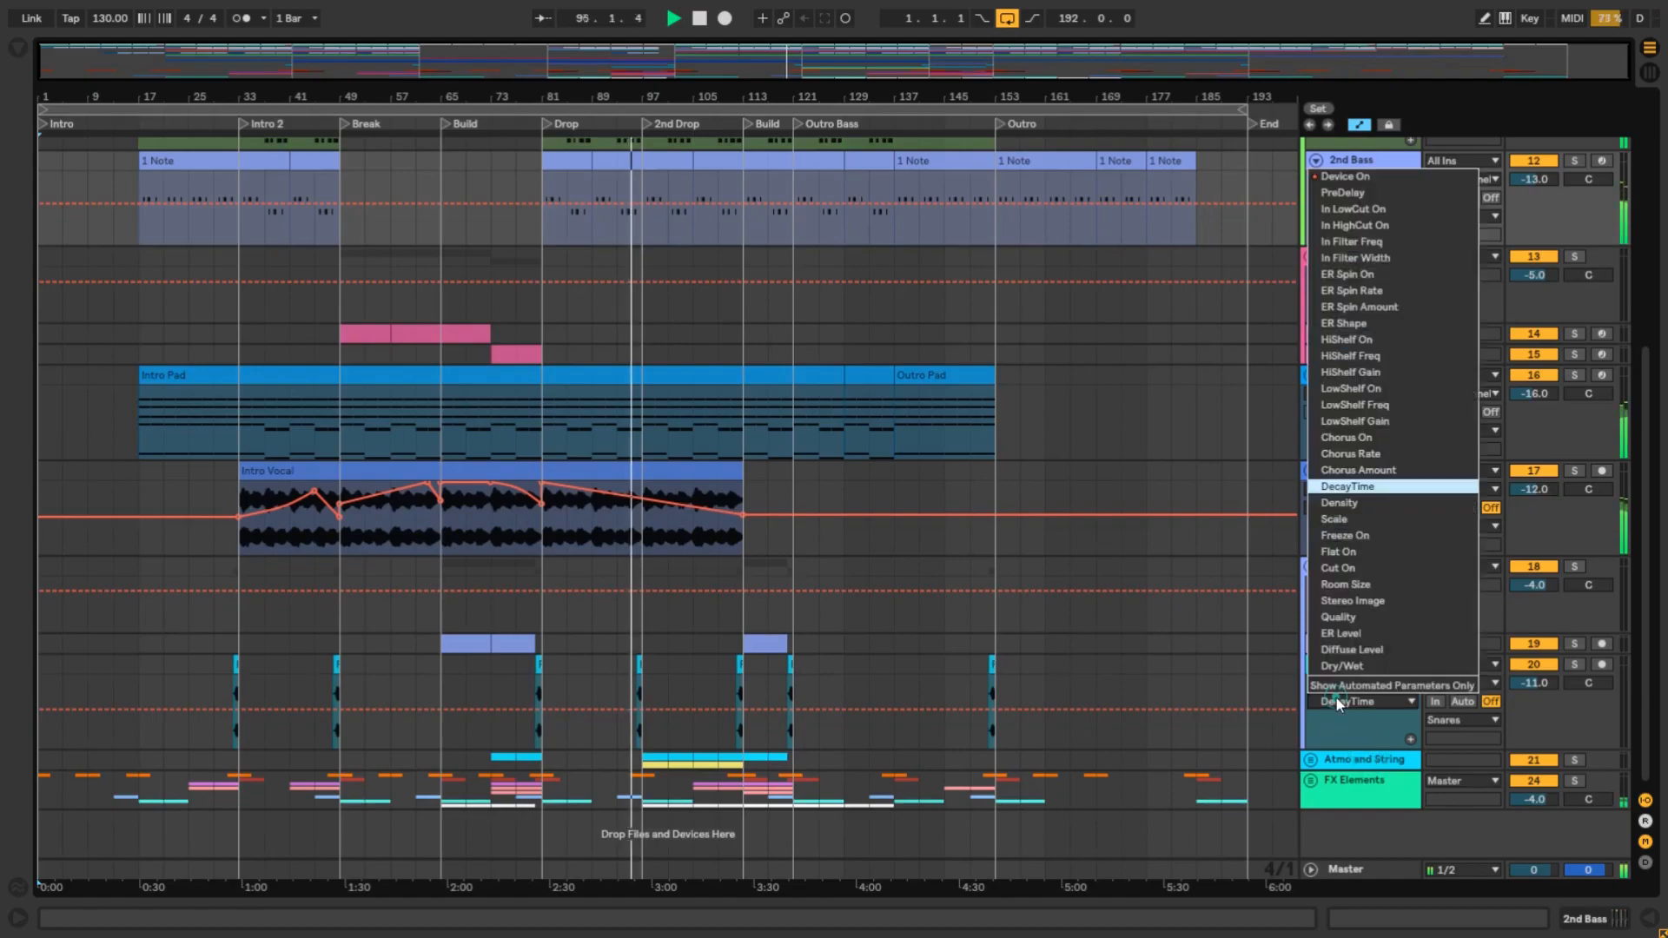
left_click(1343, 177)
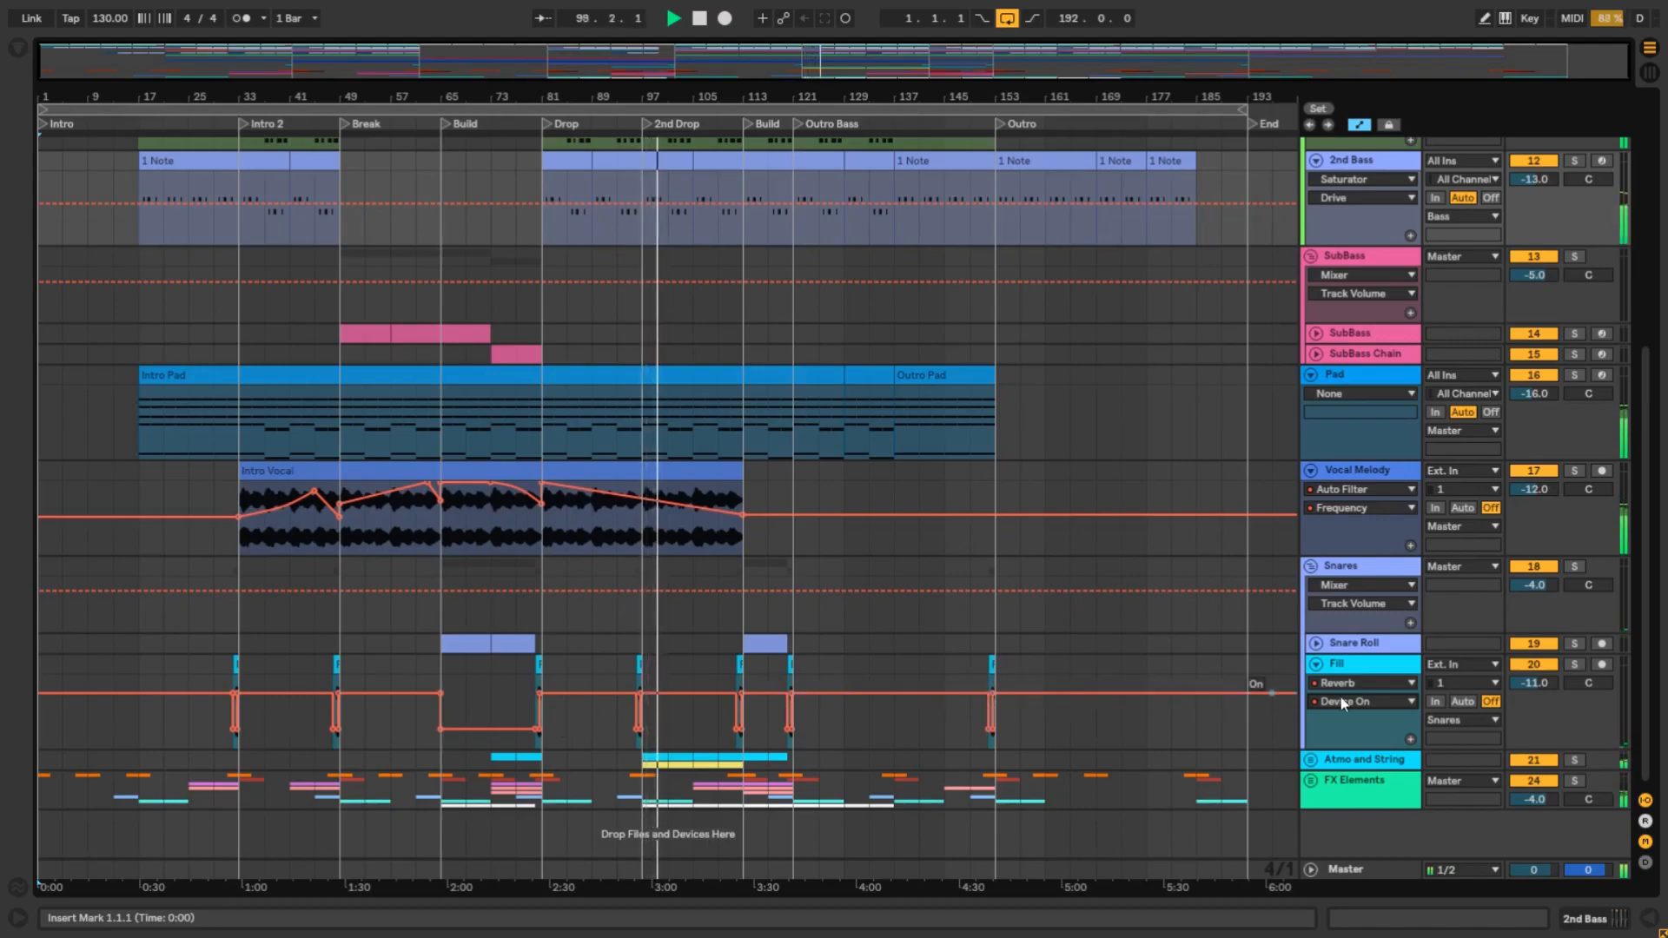
Set the Fill track's displayed automation to None and fold the track.
left_click(1364, 685)
left_click(1362, 698)
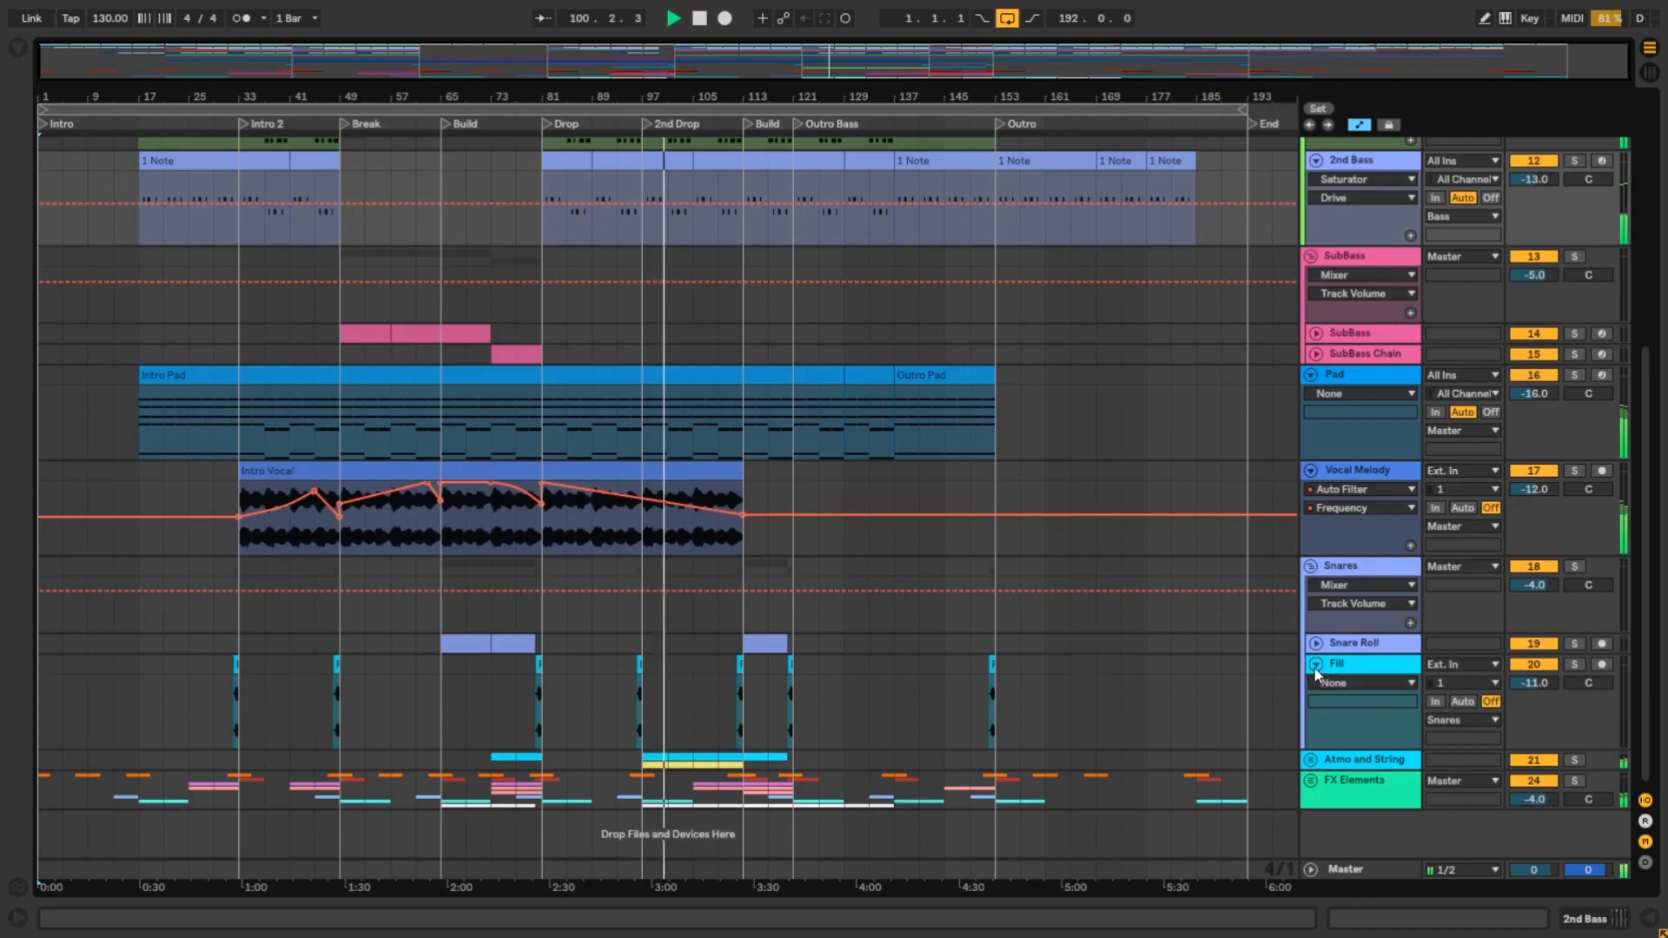
left_click(1315, 665)
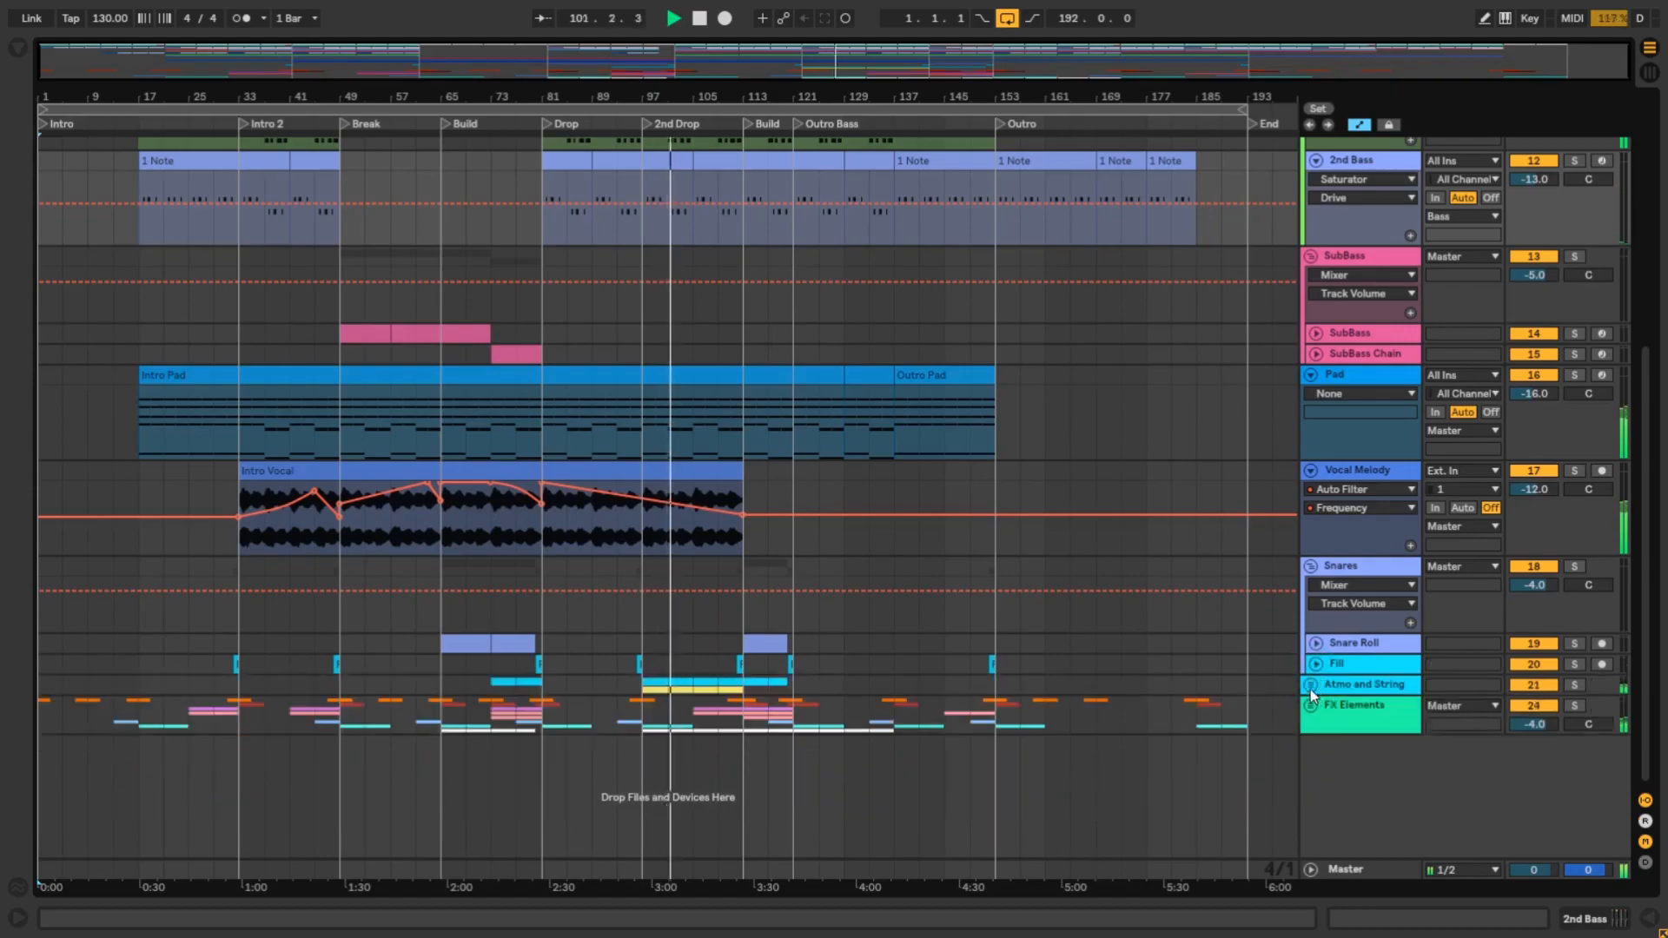
Unfold the Atmo and String group and the FX Elements group to view their tracks.
left_click(1310, 686)
scroll(1327, 719, "down", 1)
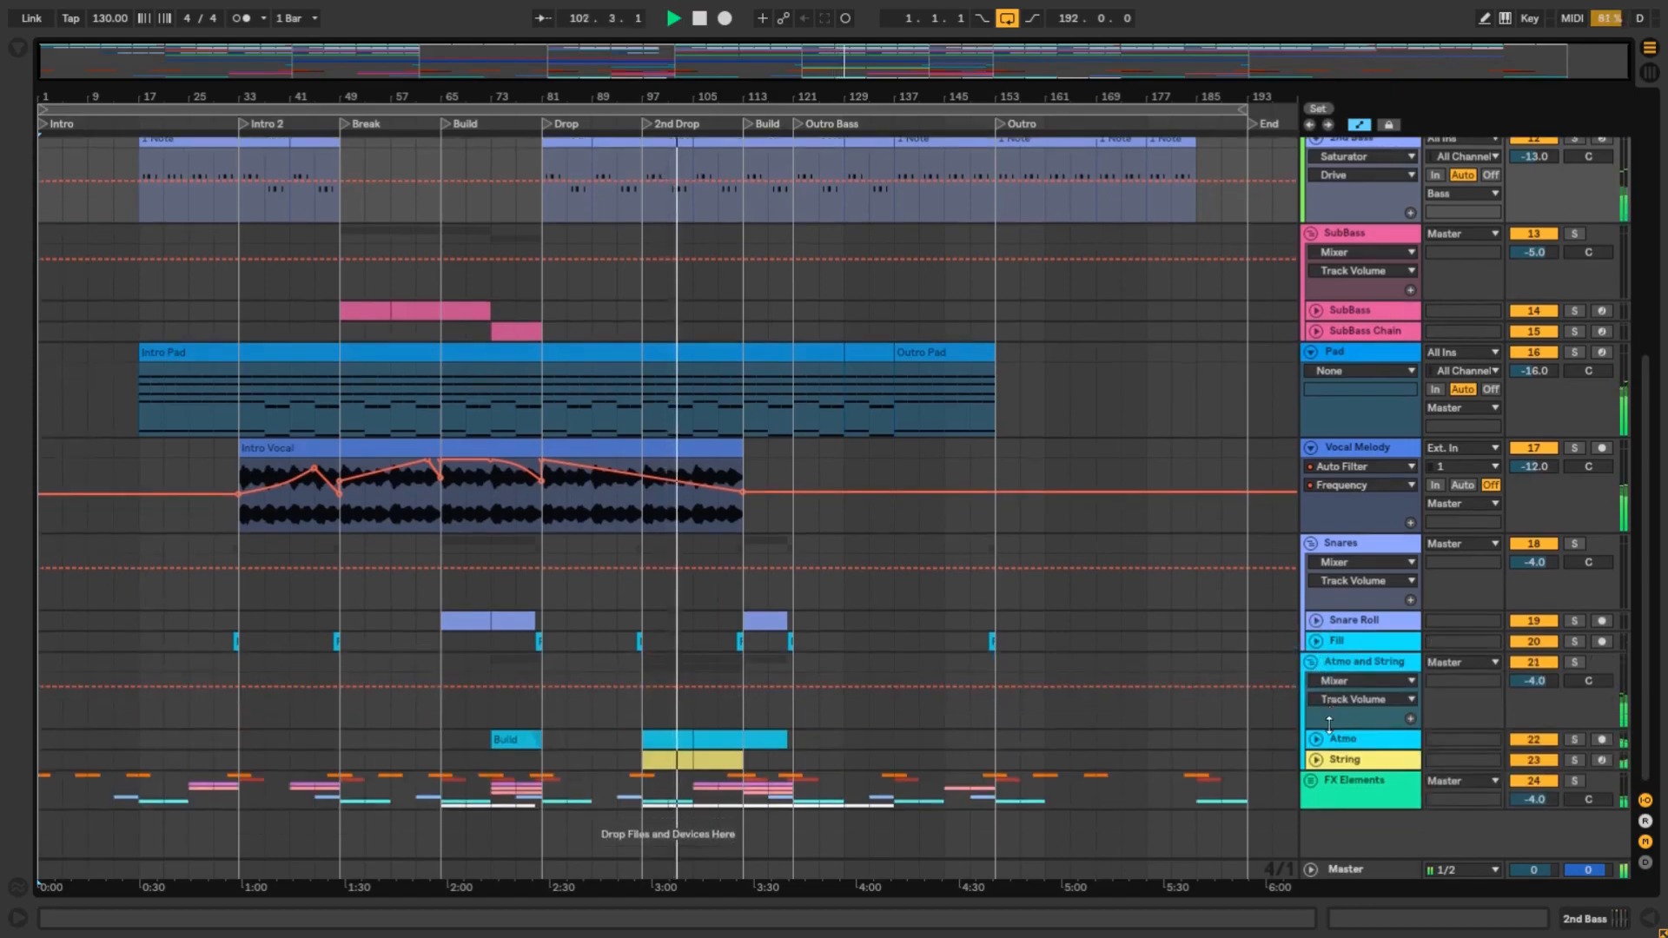
left_click(1310, 780)
scroll(1342, 751, "down", 5)
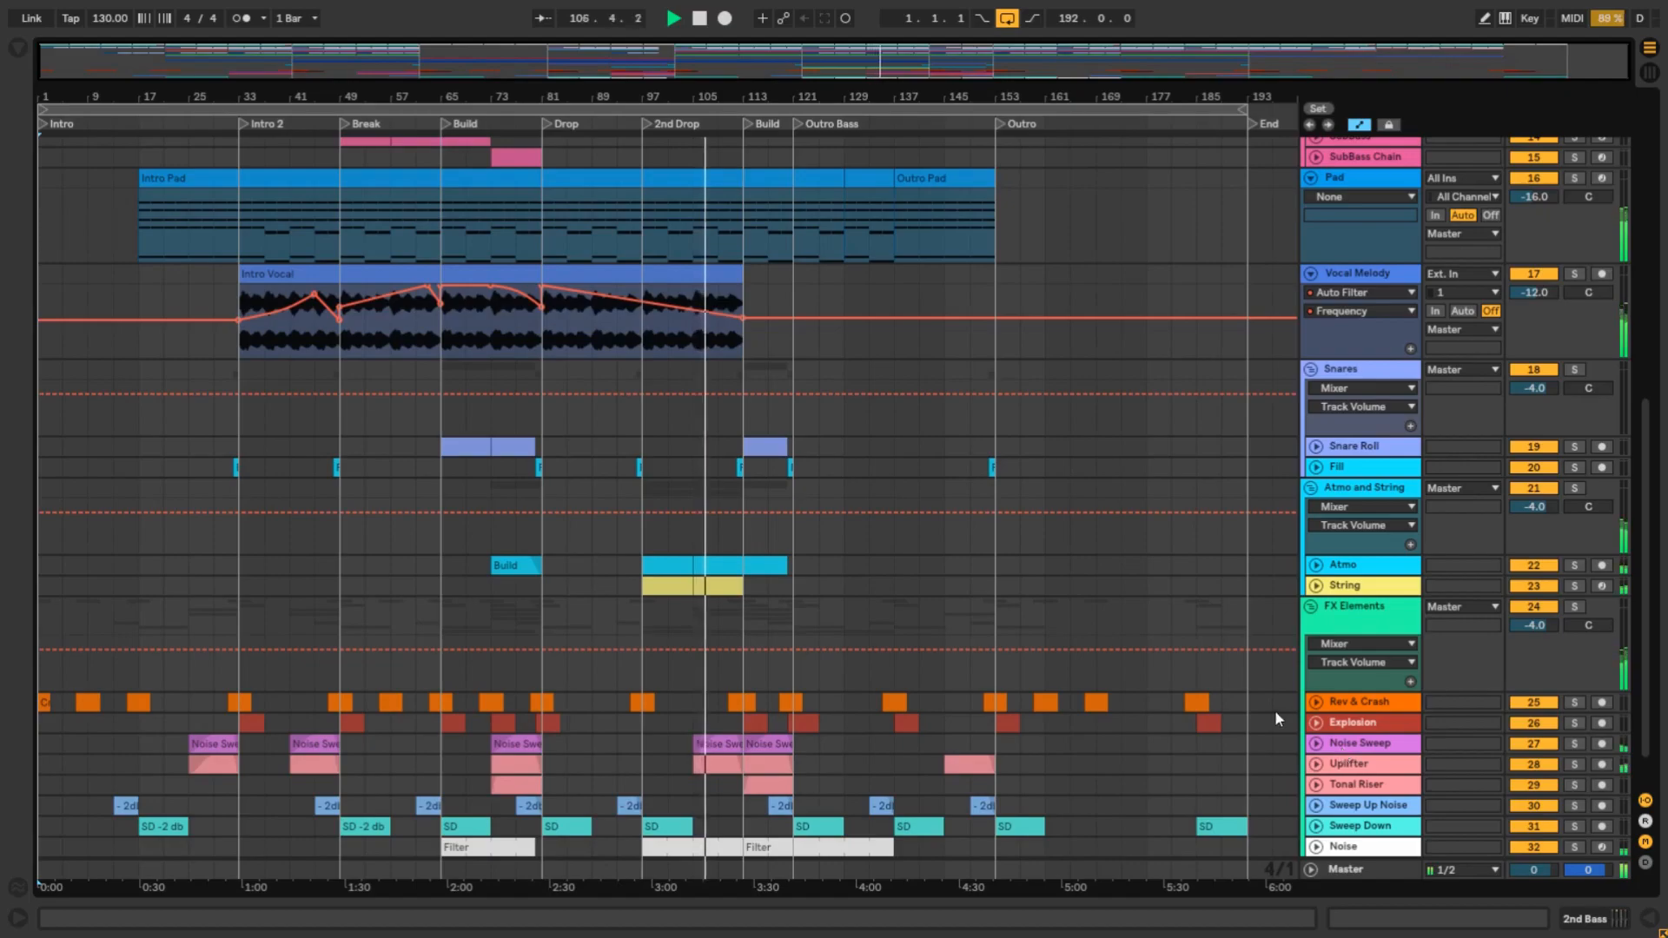
scroll(1357, 654, "down", 1)
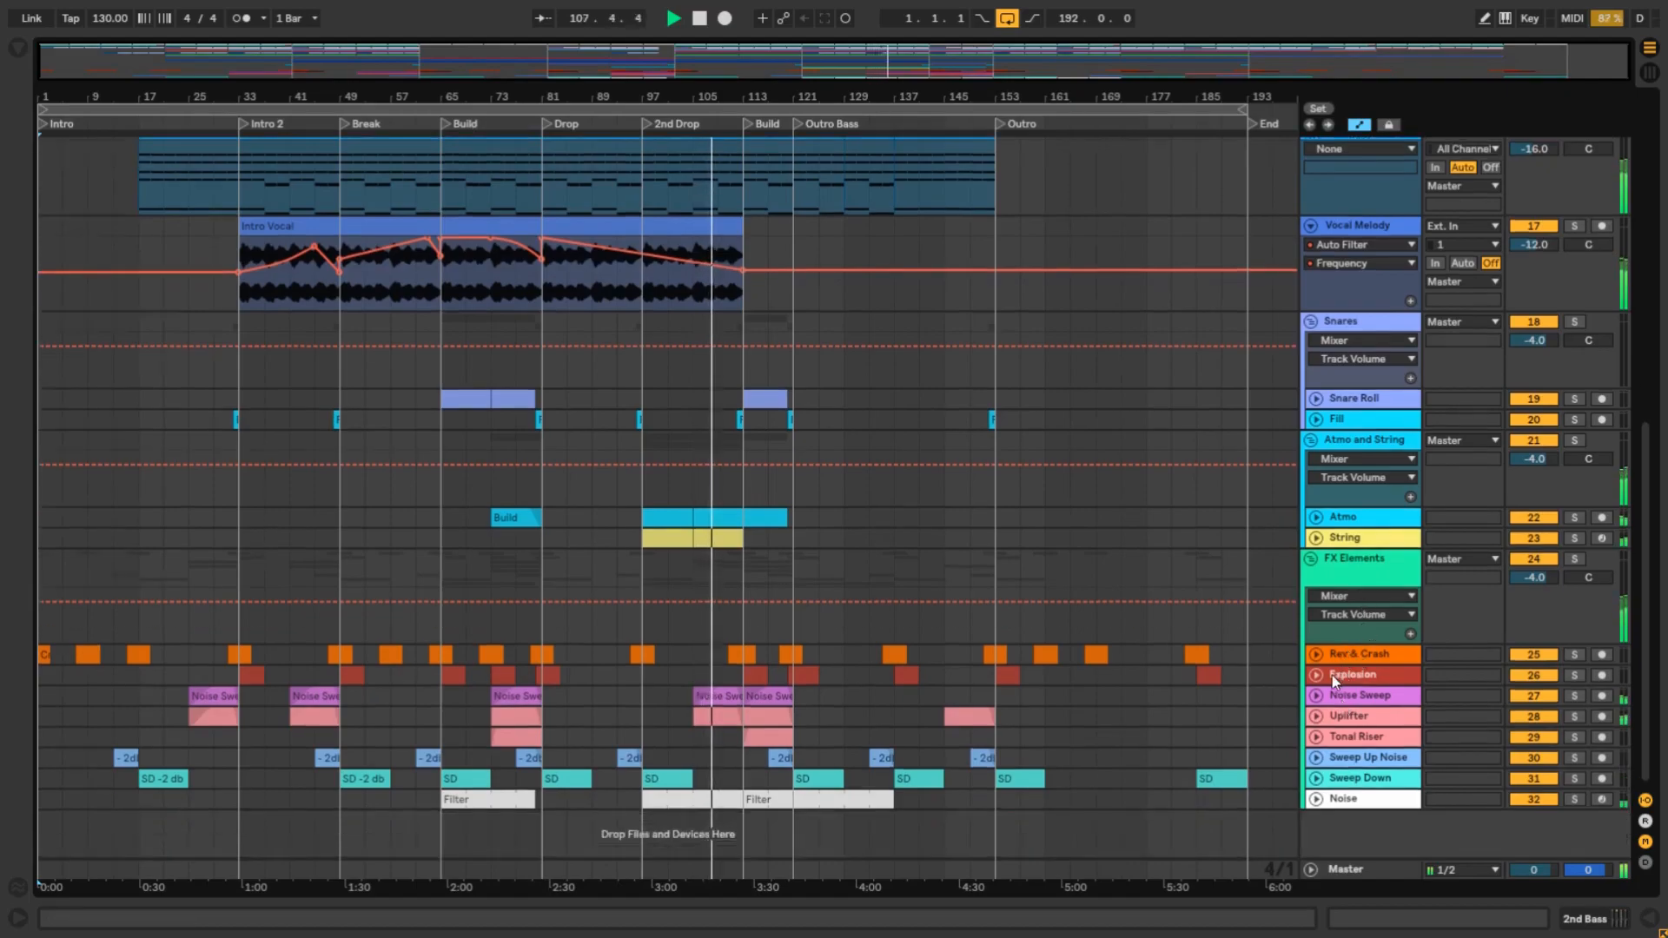
Unfold the Rev & Crash track in FX Elements to view its audio clips, and fold it again.
scroll(1342, 653, "up", 1)
scroll(1343, 653, "up", 1)
scroll(1342, 654, "down", 2)
left_click(1335, 597)
left_click(1333, 597)
left_click(1315, 653)
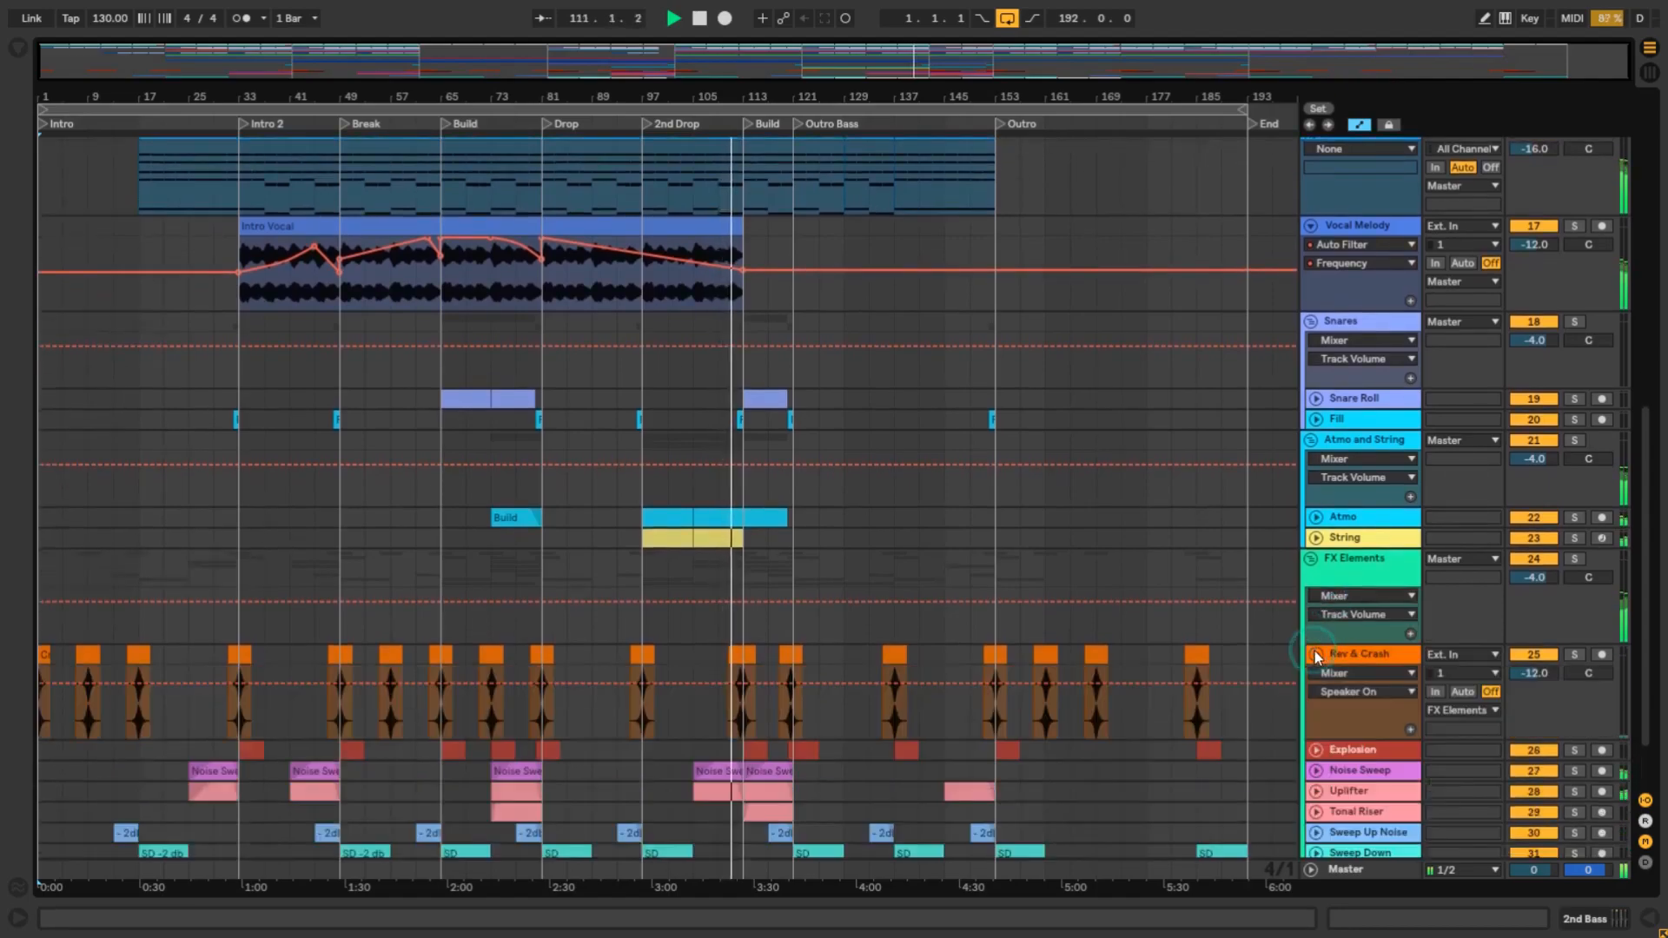
scroll(1315, 657, "down", 3)
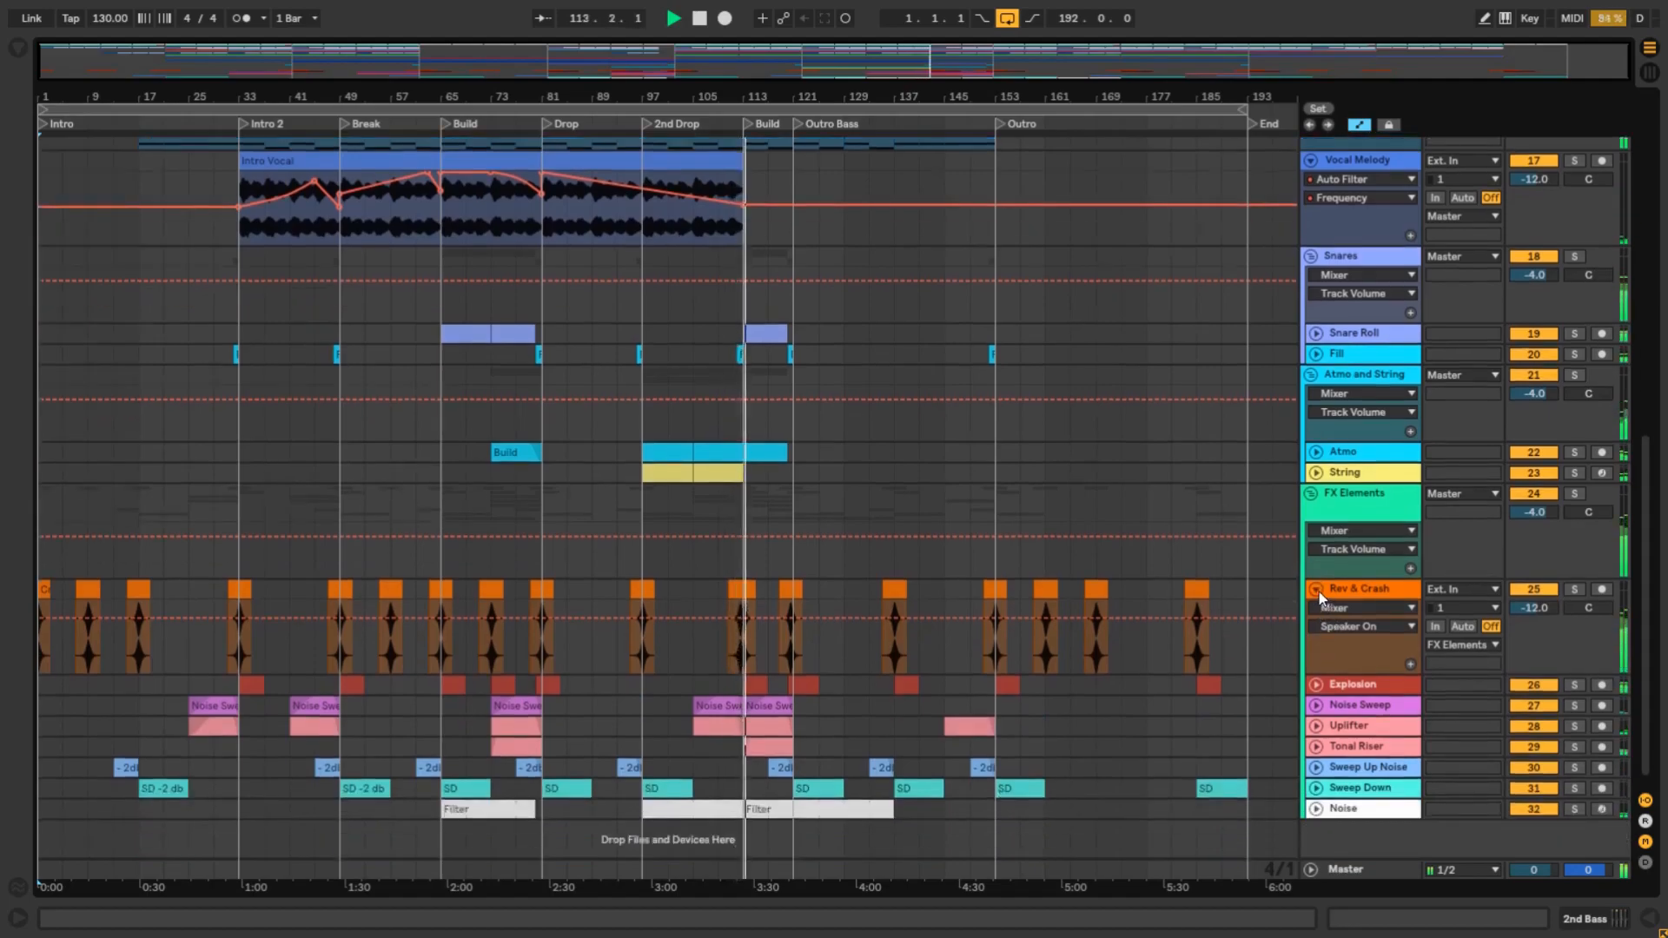
left_click(1319, 591)
View the clips of the Explosion, Noise Sweep and Uplifter tracks one after another, folding each track again.
left_click(1317, 602)
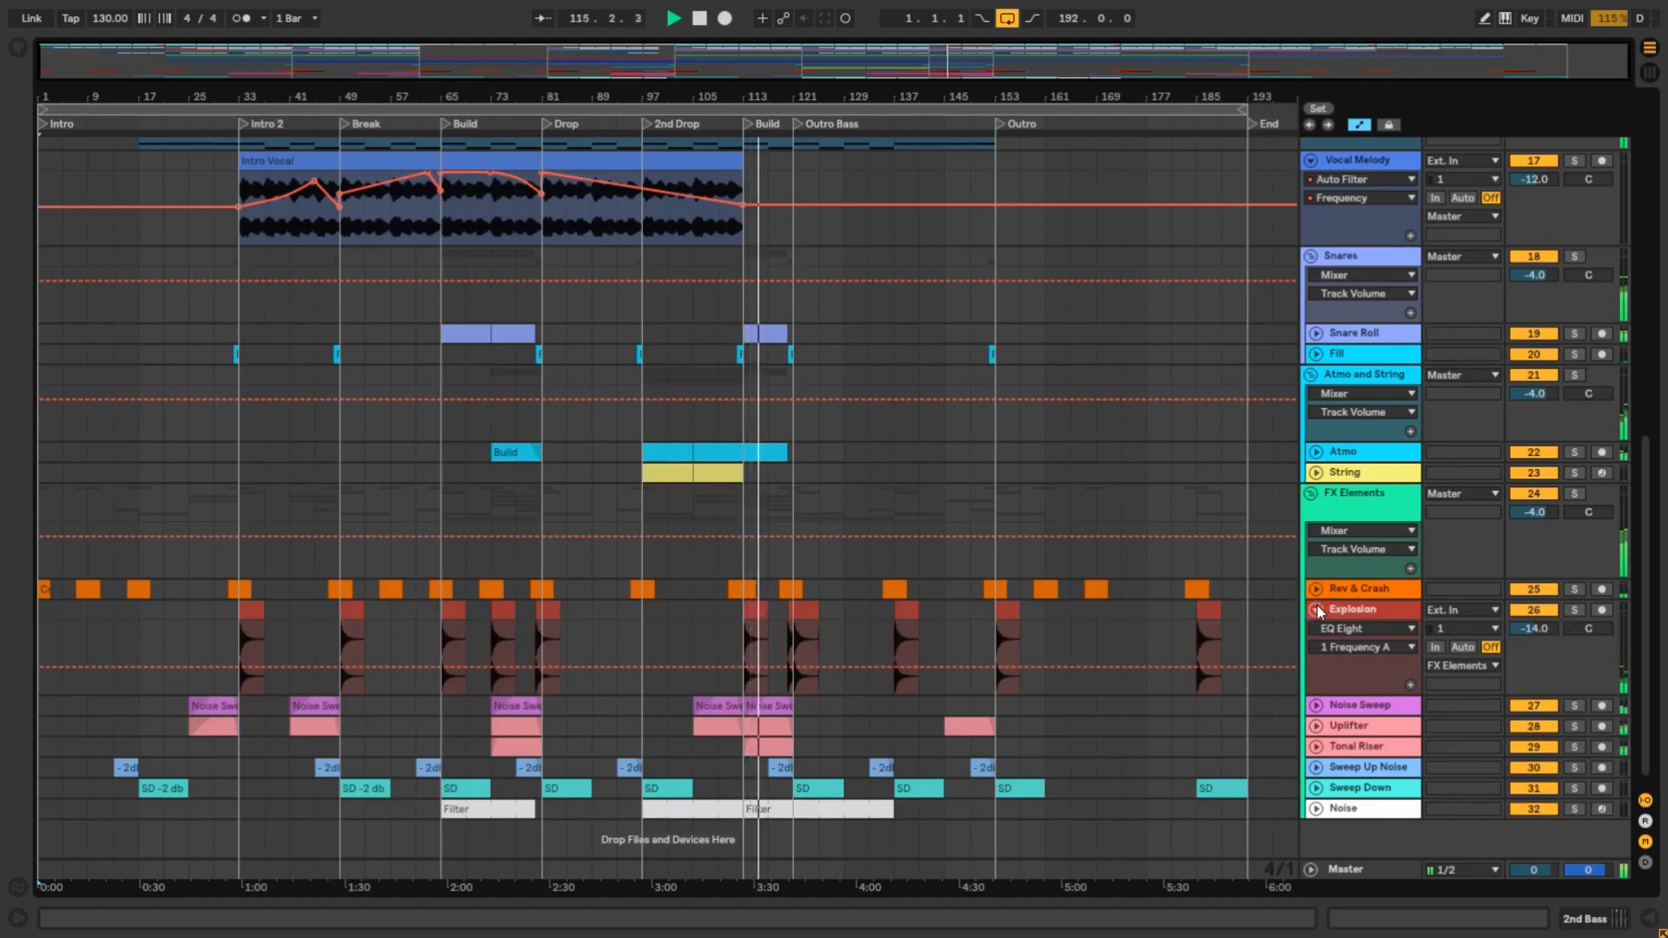
left_click(1316, 609)
left_click(1317, 627)
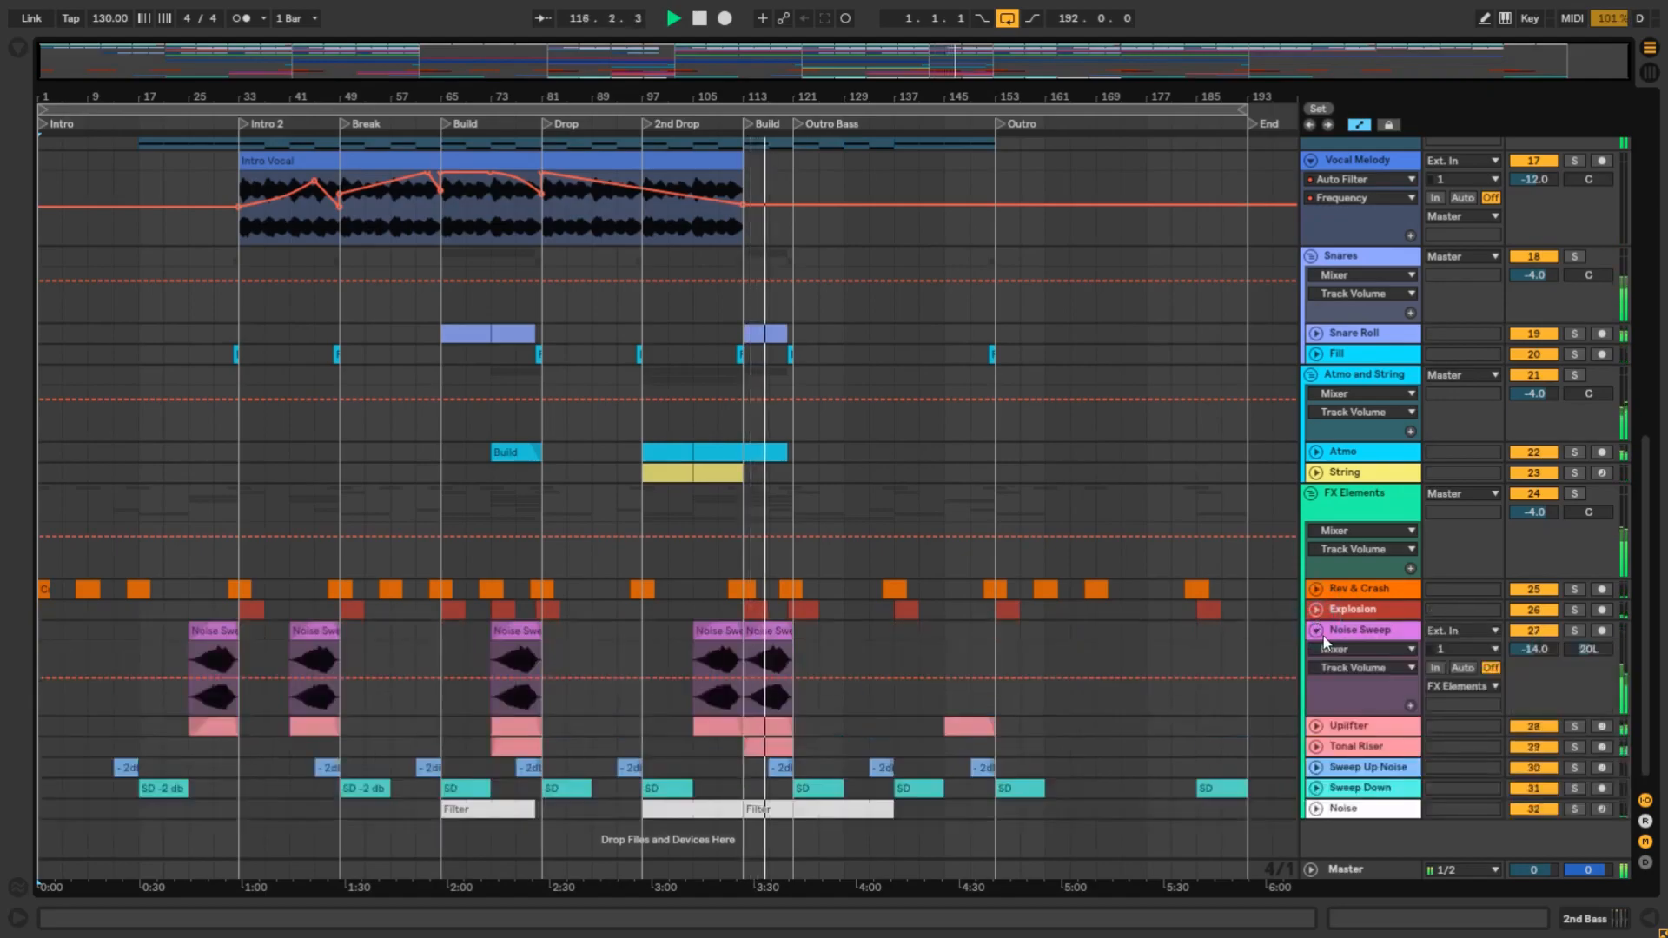
left_click(1315, 621)
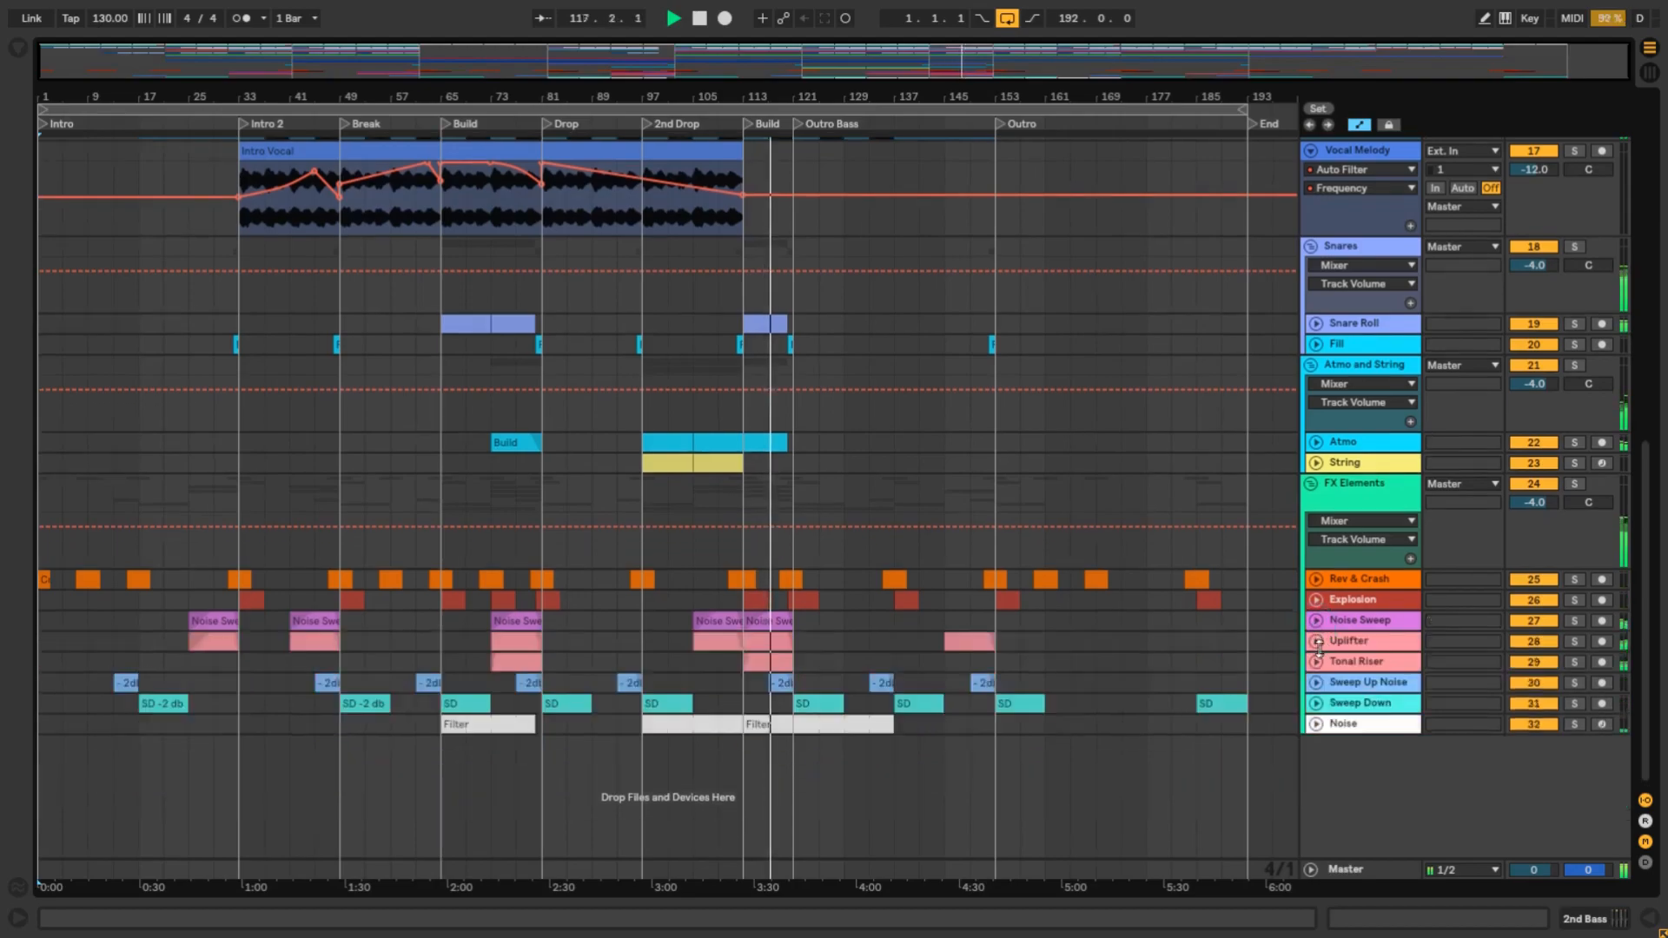
left_click(1317, 641)
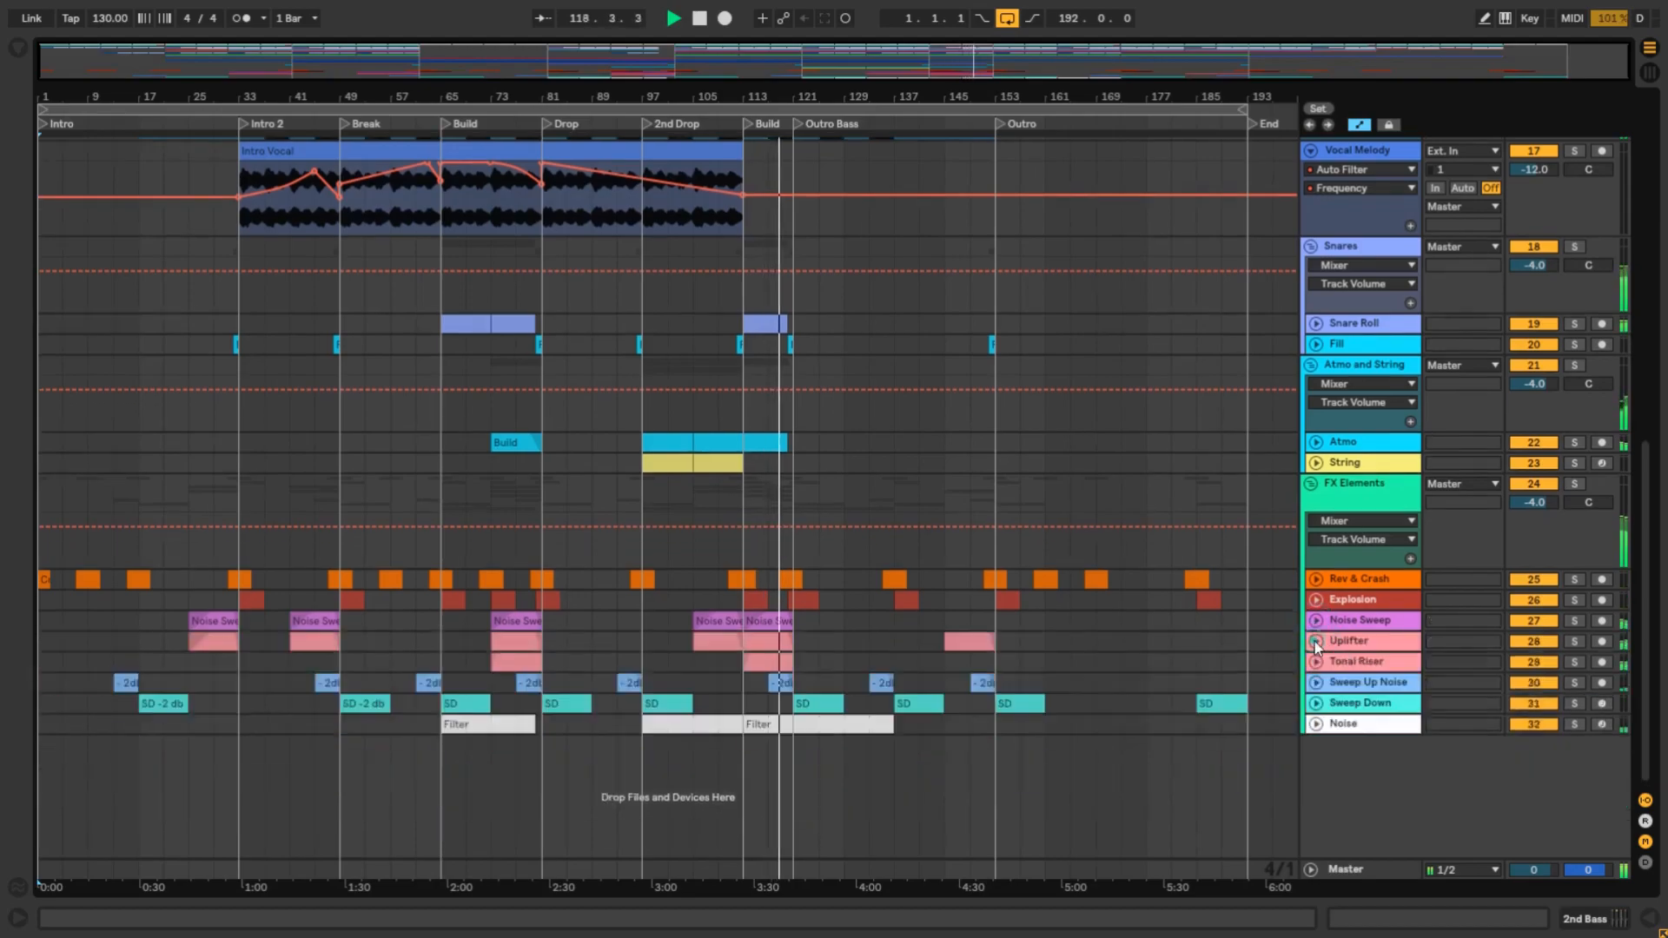
Show the Master track's device chain and inspect FabFilter Saturn in its plug-in window, closing it when done.
double_click(1335, 869)
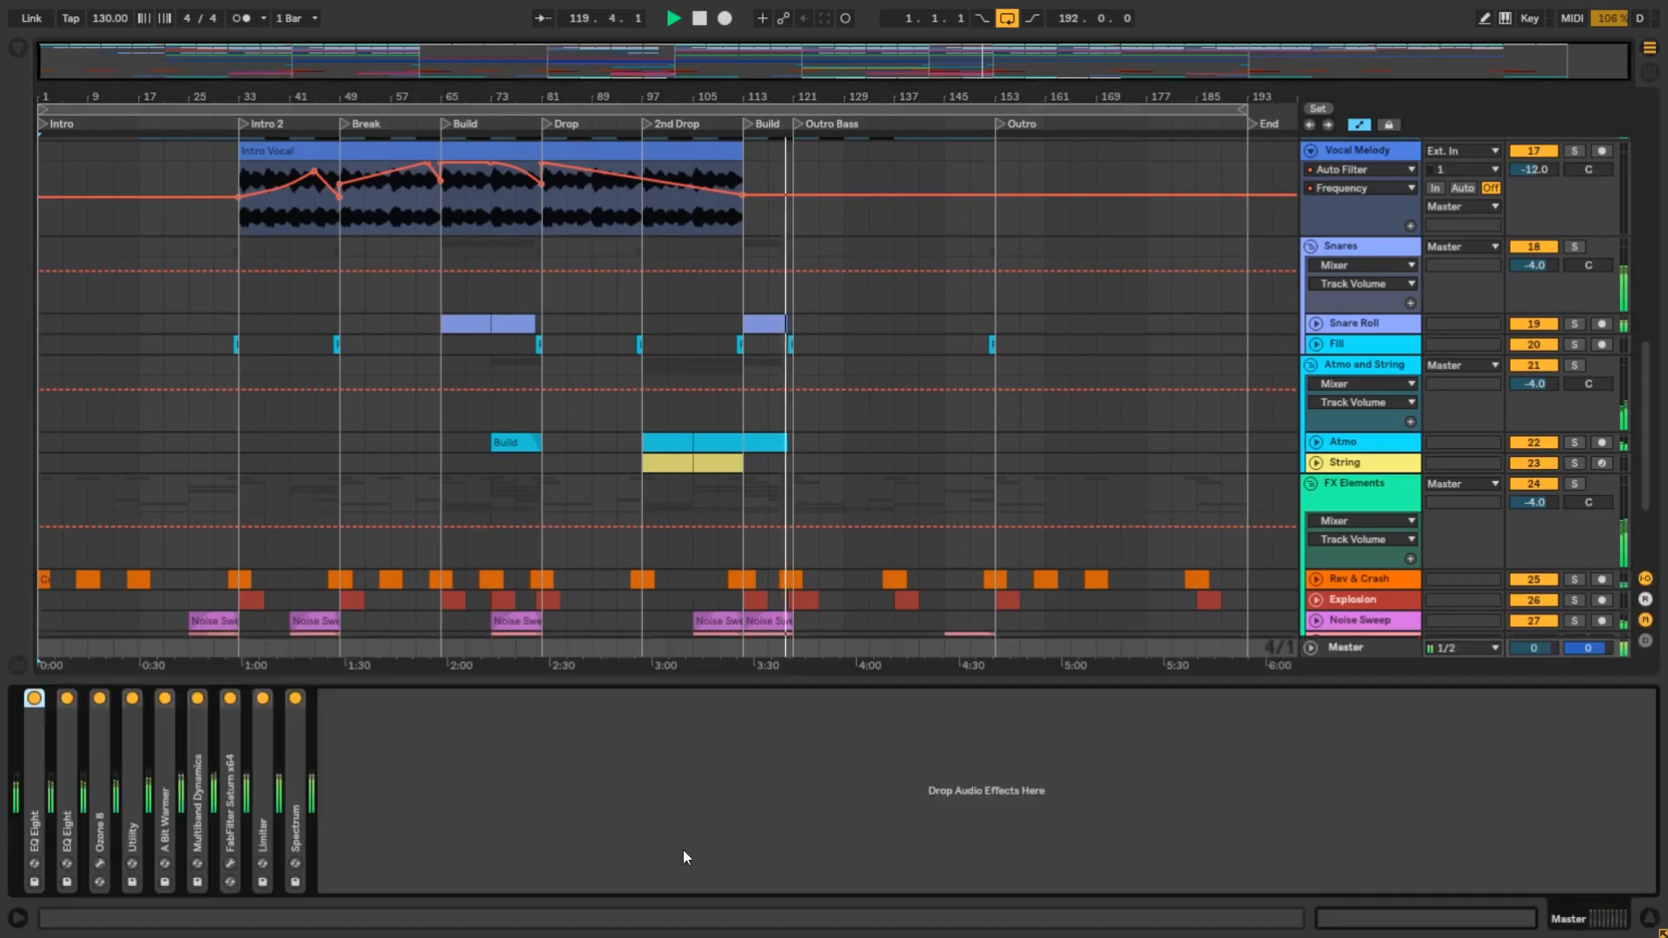
double_click(229, 804)
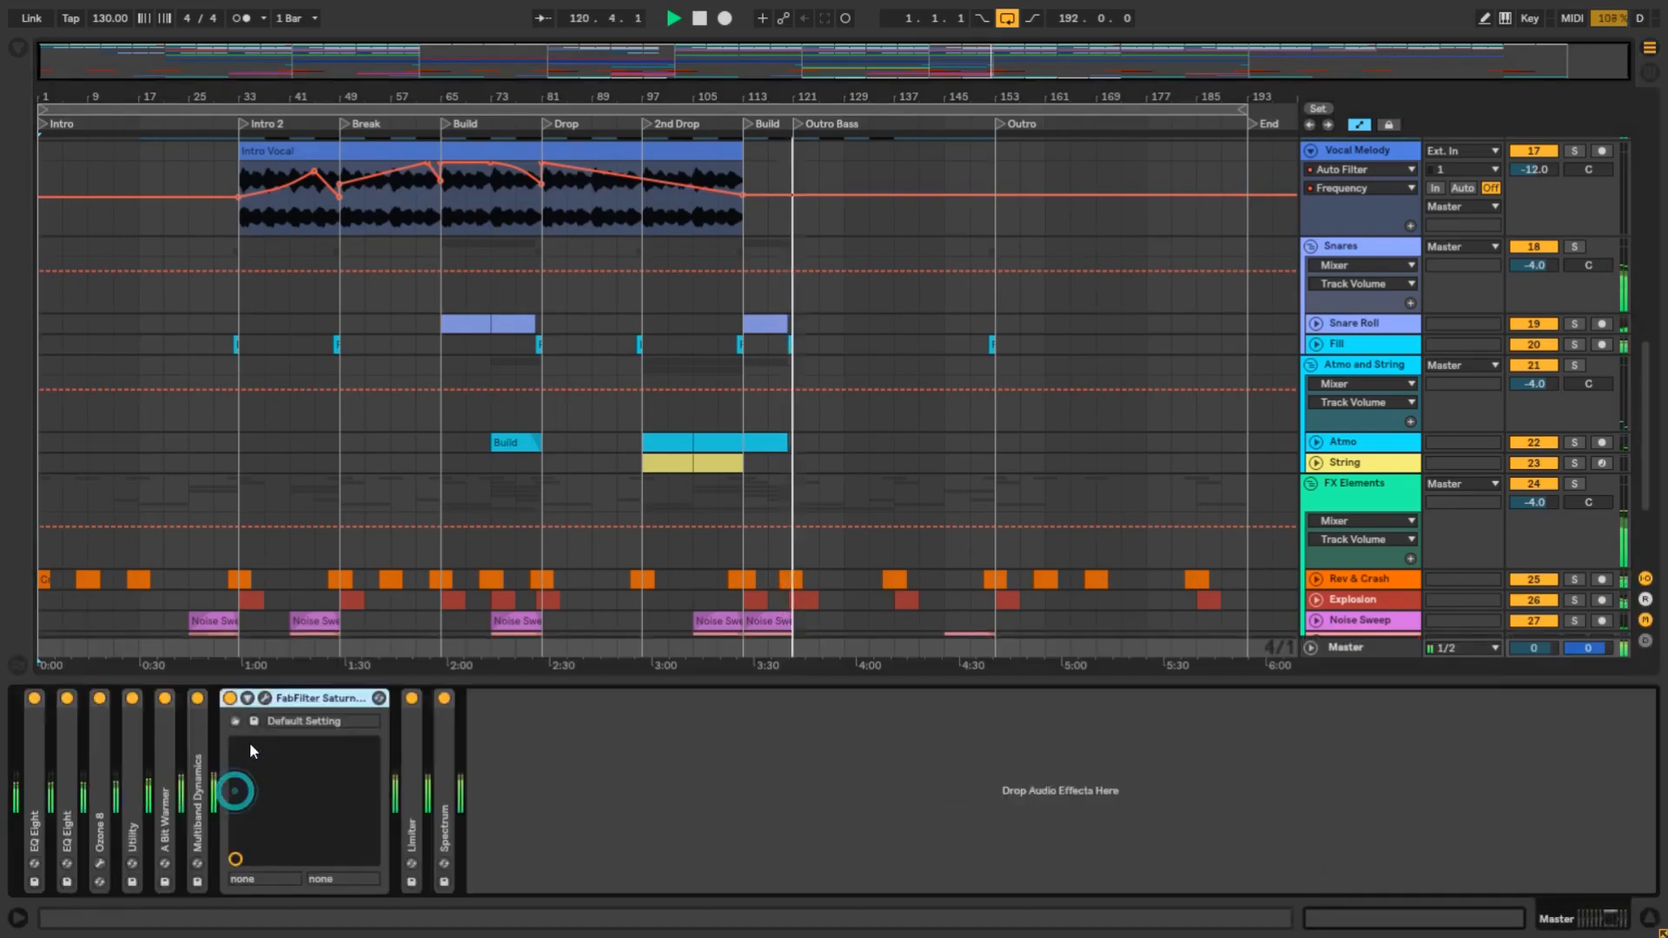
left_click(265, 699)
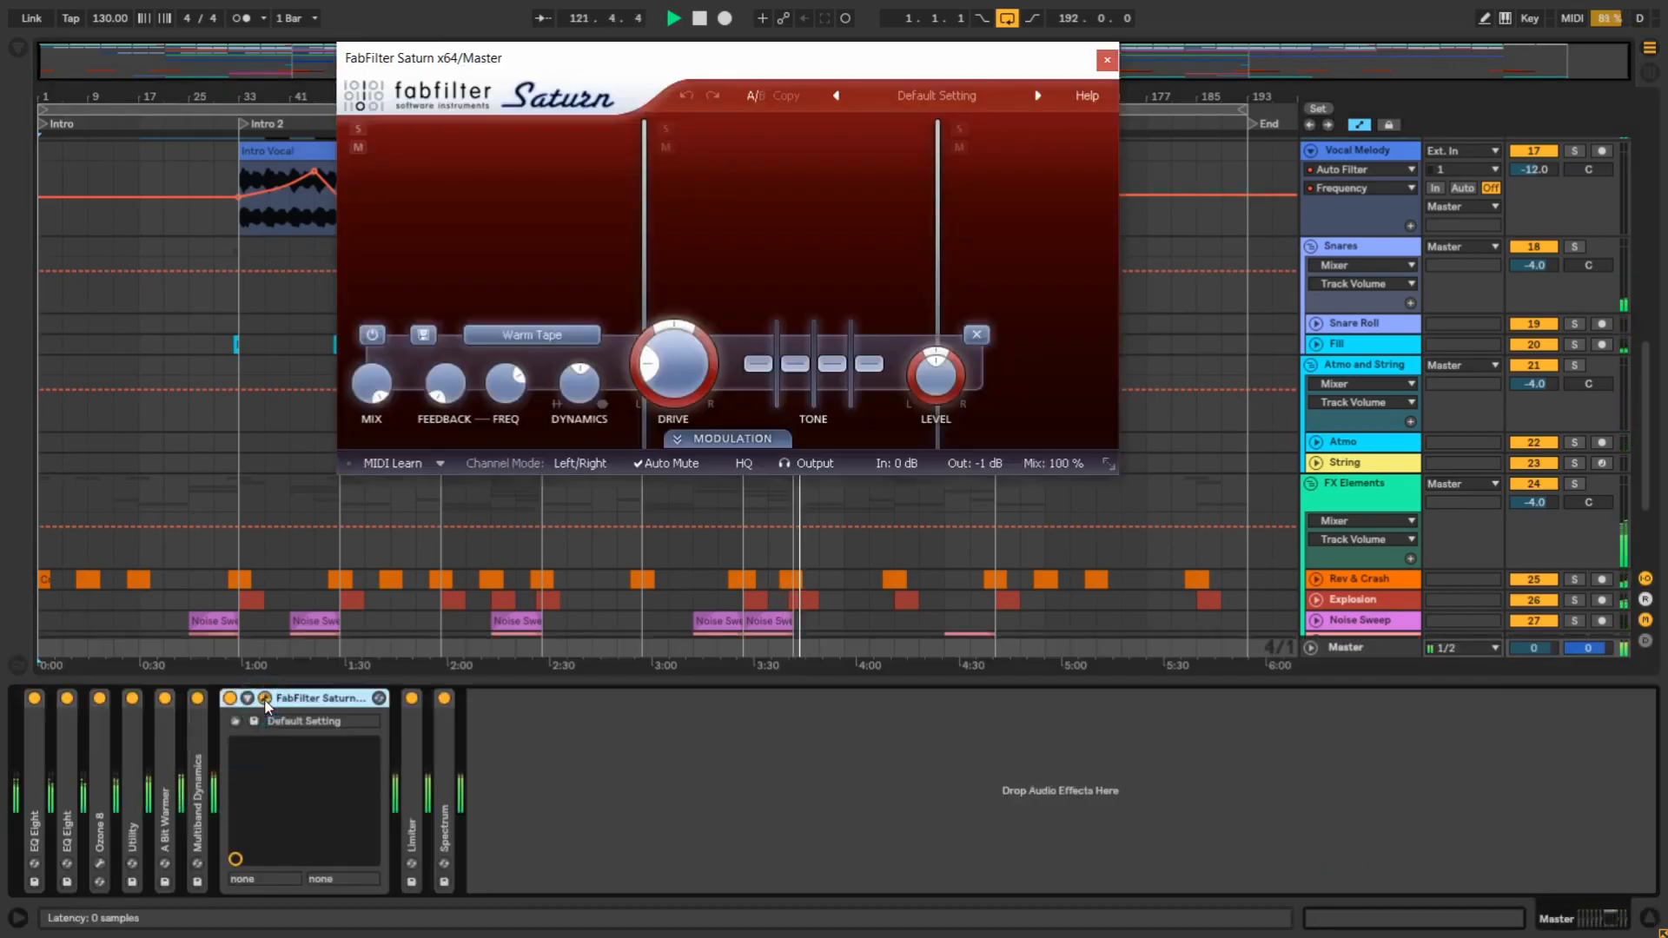
left_click_drag(793, 67, 885, 152)
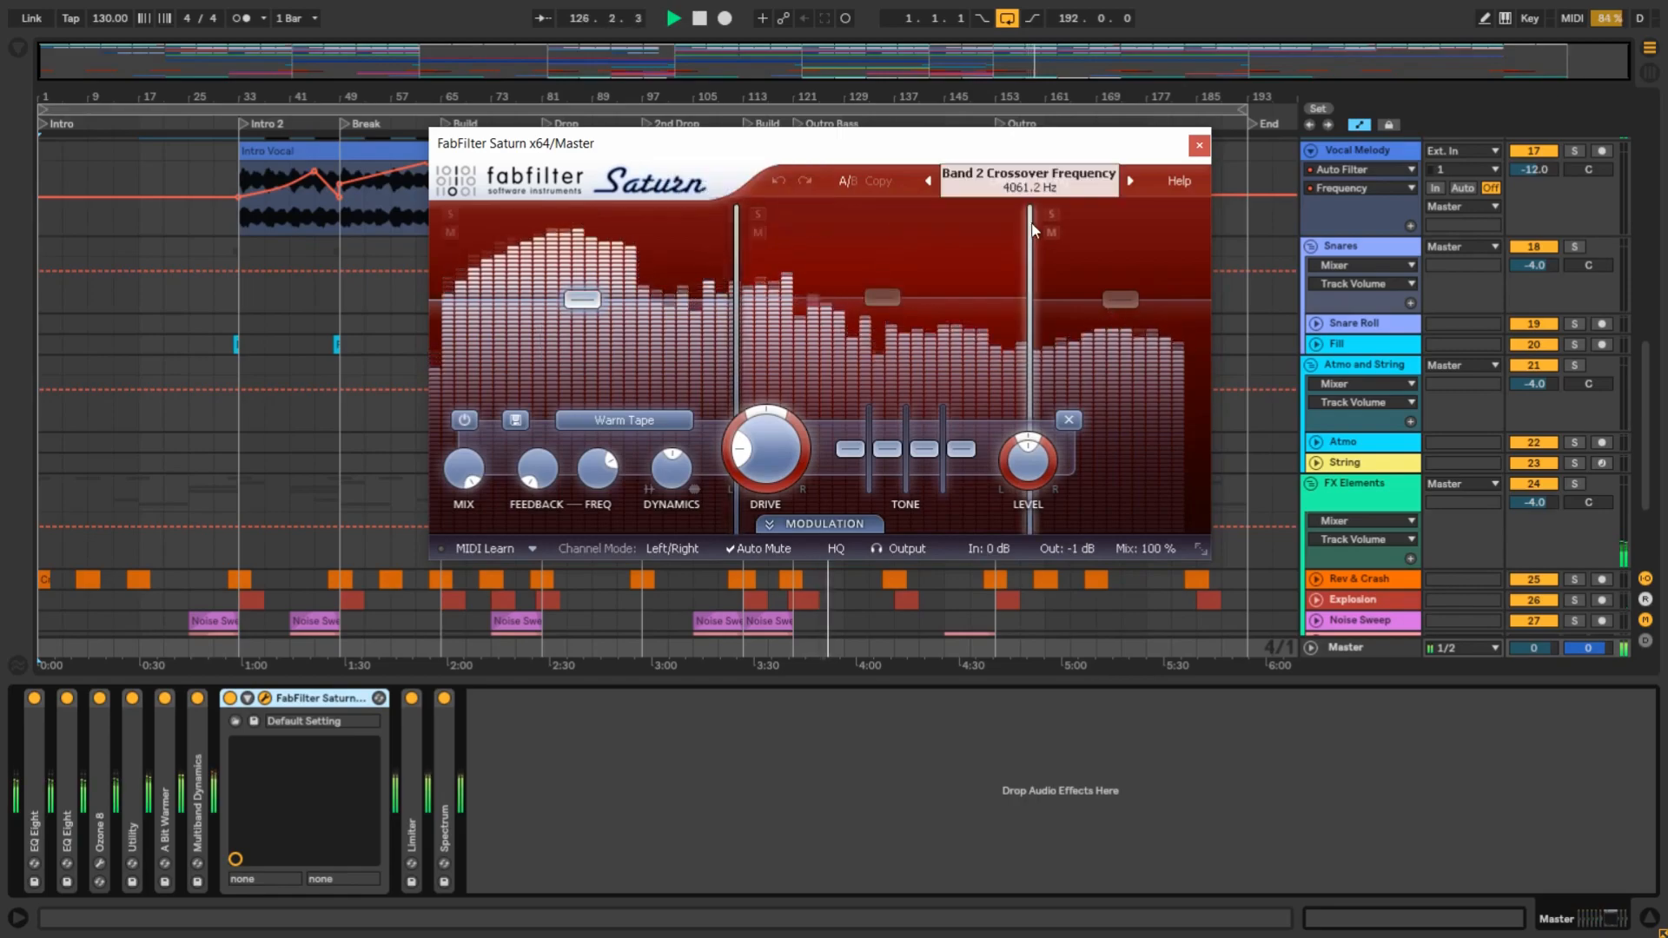
left_click(1198, 145)
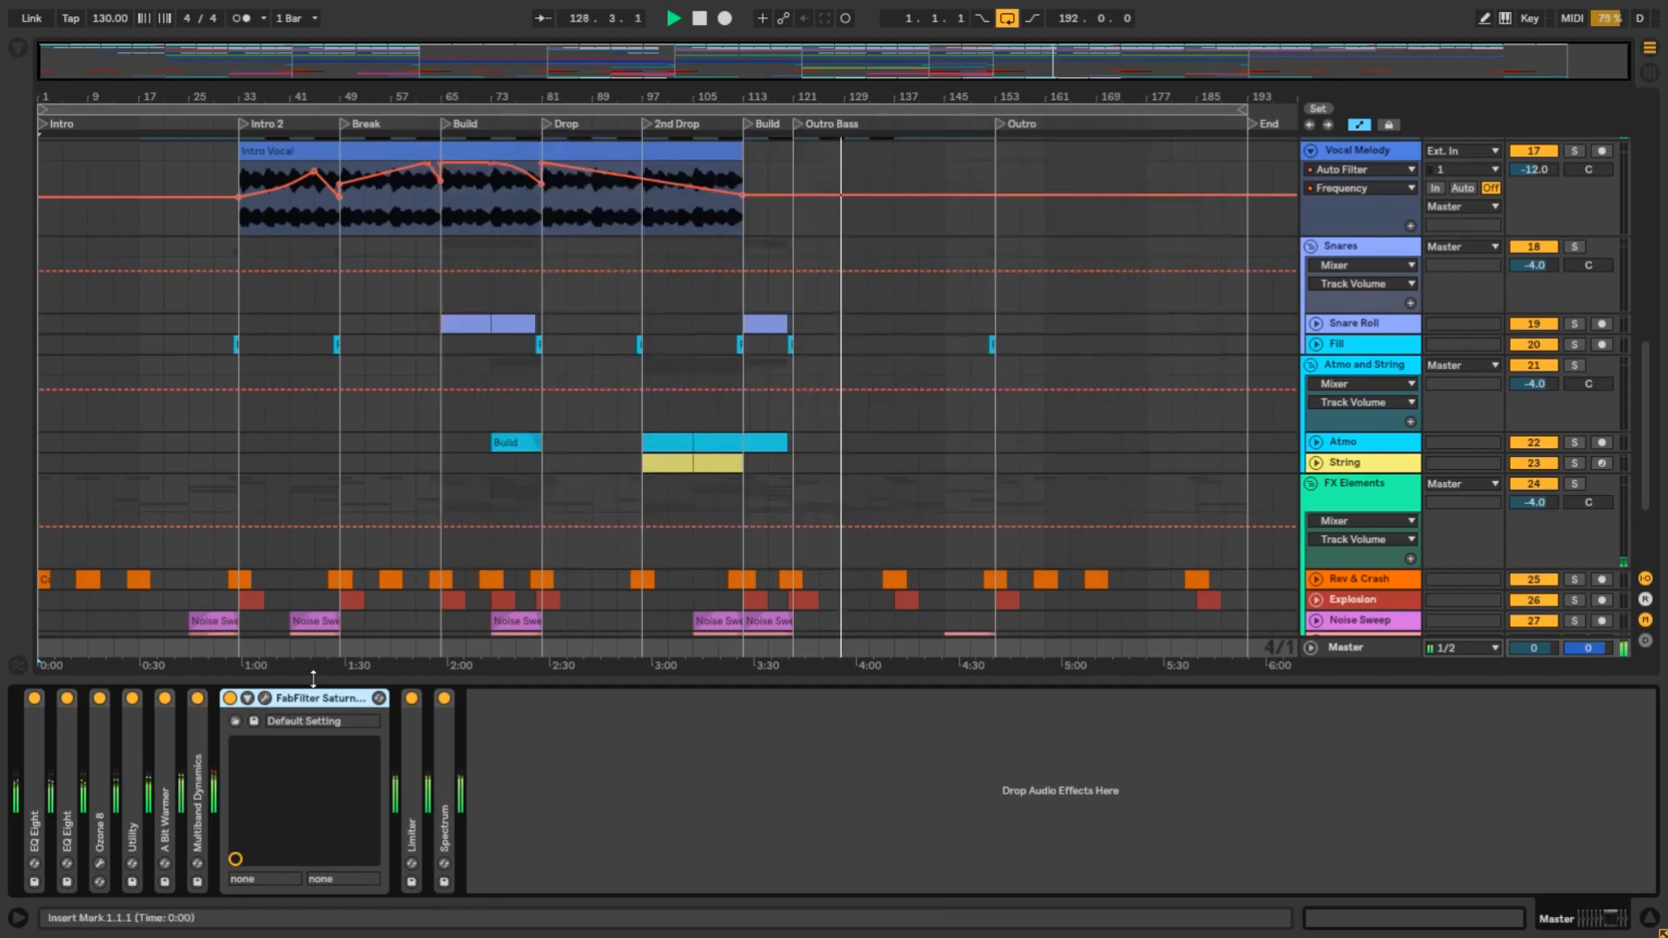
Unfold the Limiter, A Bit Warmer, Multiband Dynamics, FabFilter Saturn and Spectrum on the Master to view their settings.
left_click(248, 698)
double_click(263, 792)
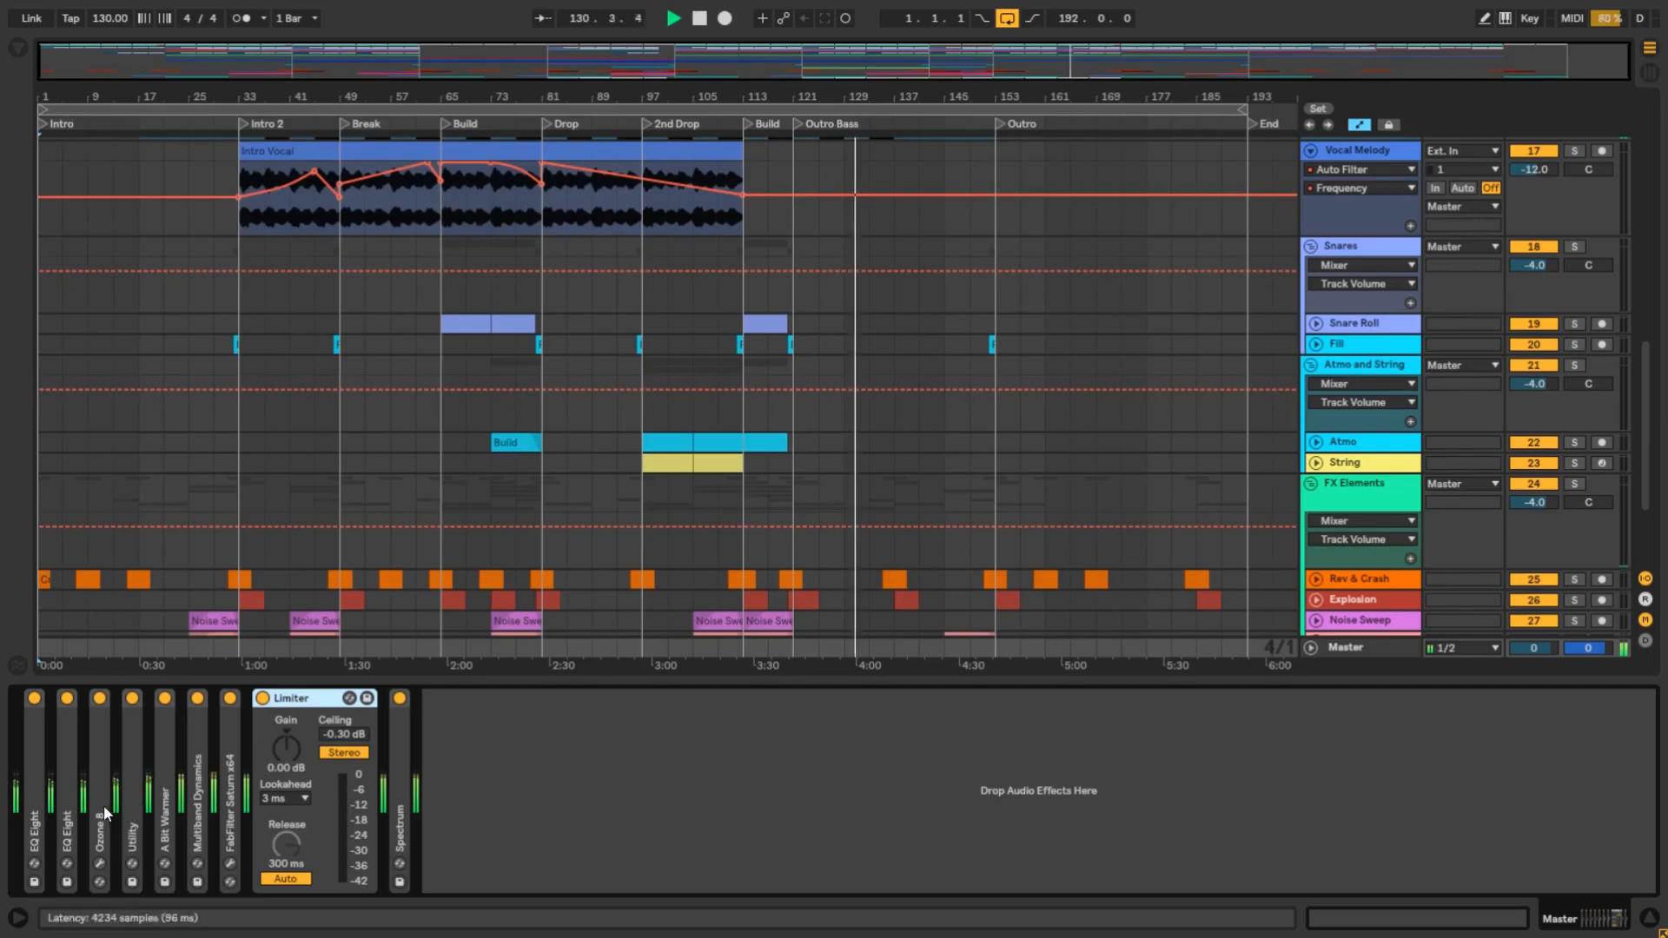
double_click(164, 804)
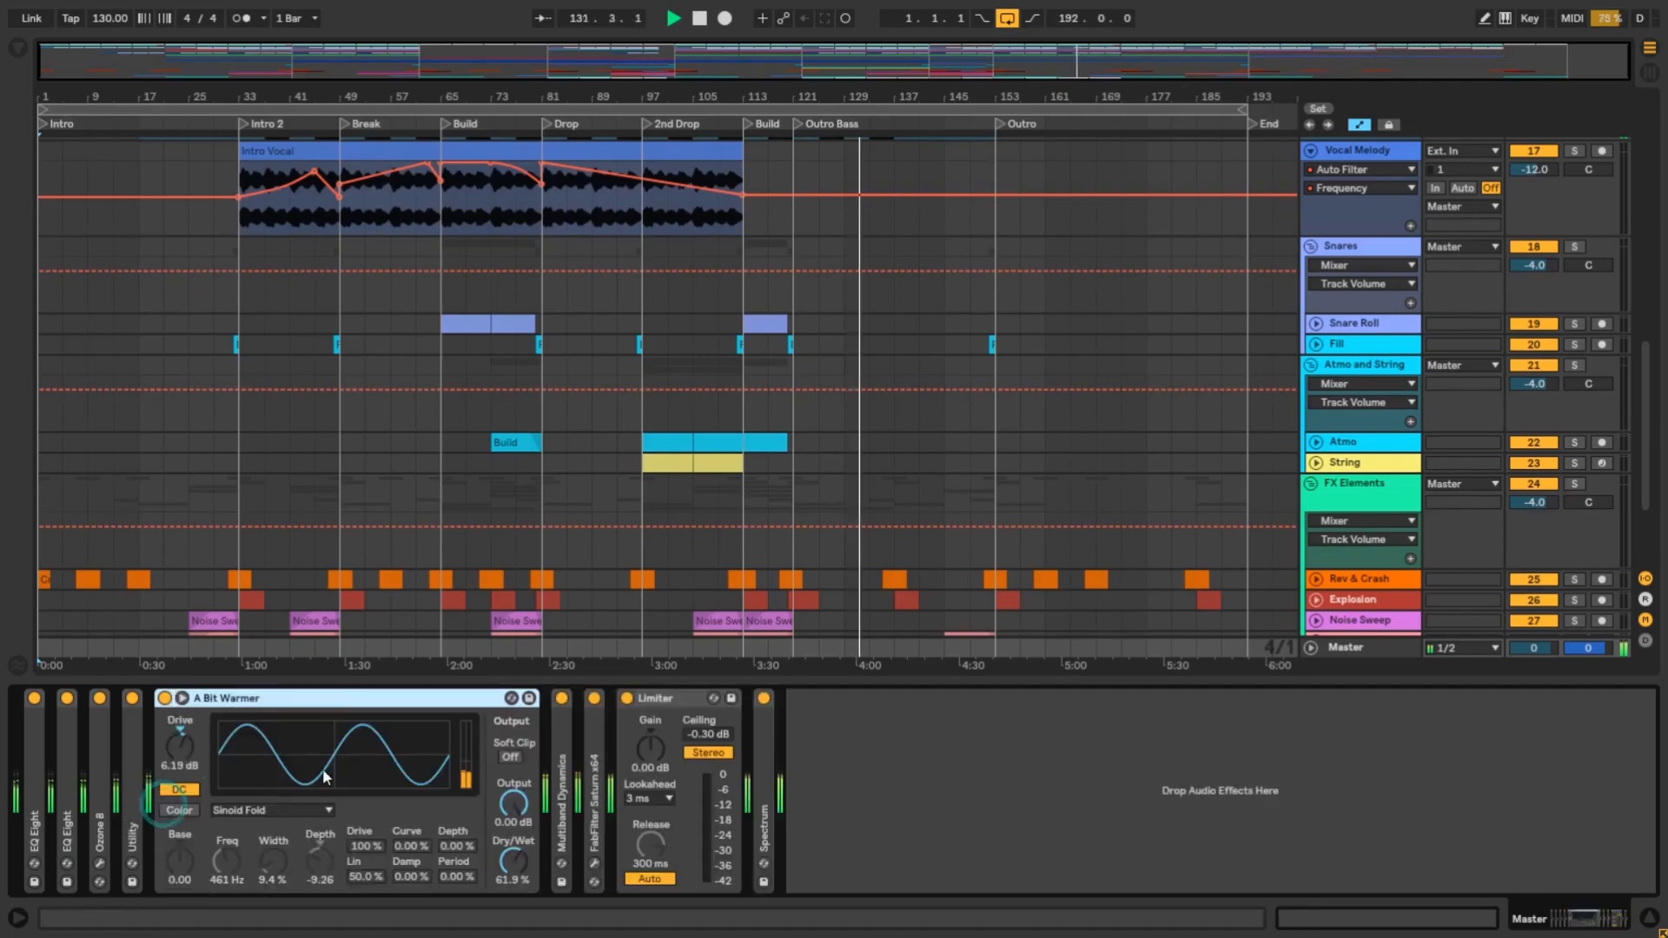
double_click(550, 786)
double_click(1096, 791)
double_click(1420, 796)
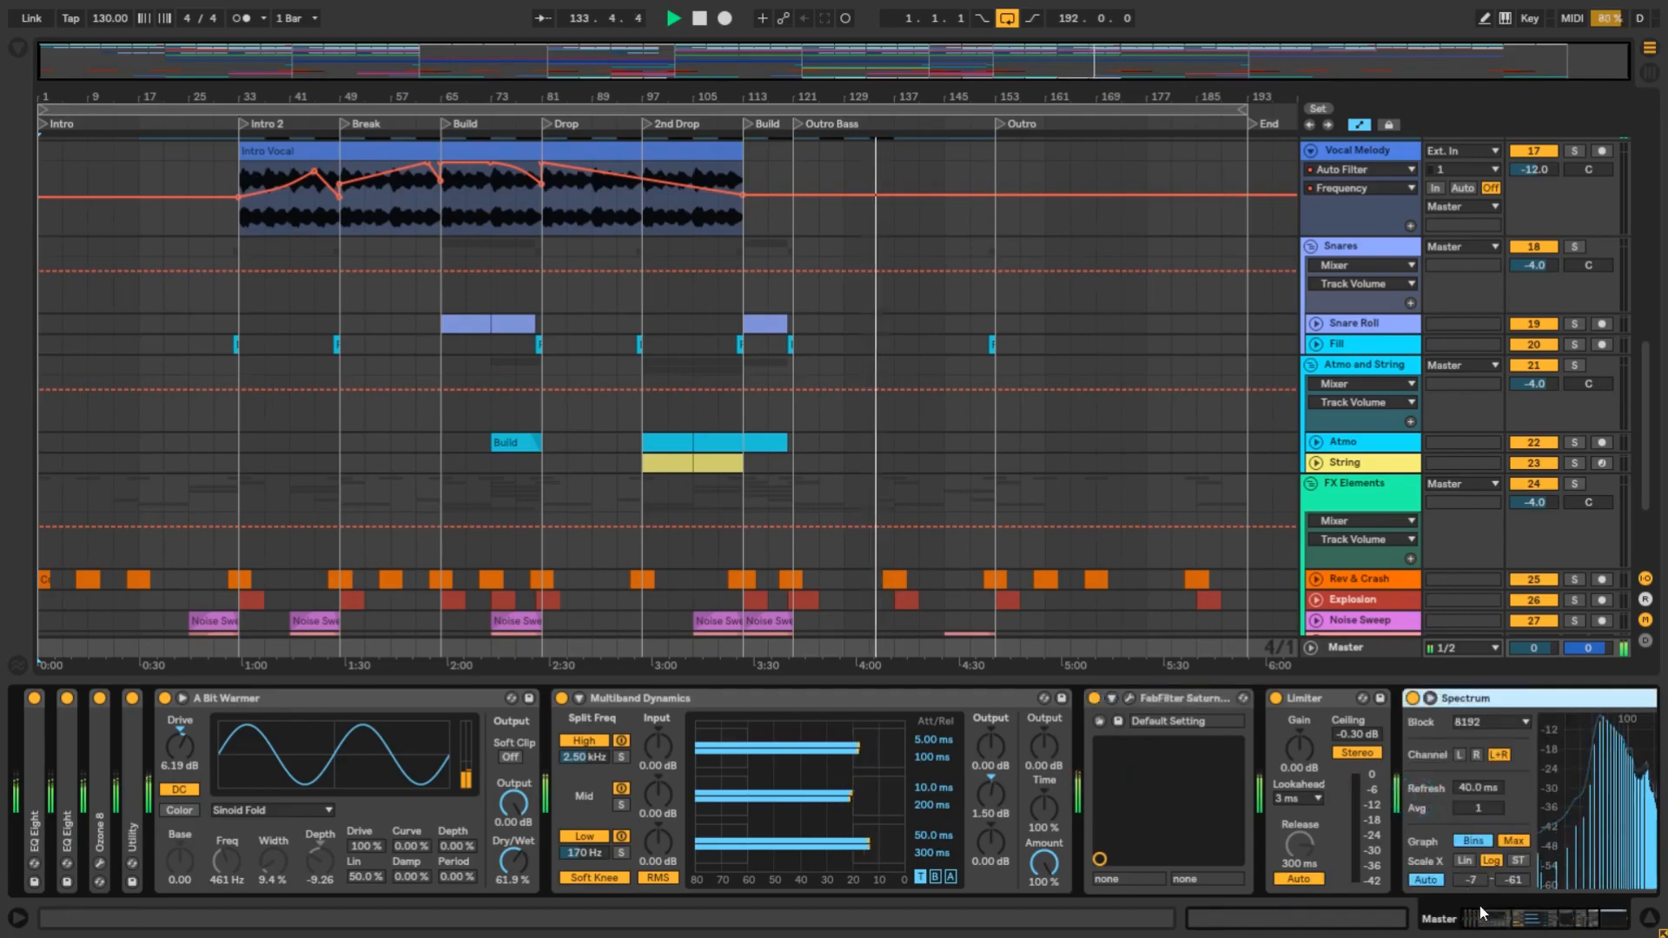
mouse_move(1515, 919)
left_mouse_down()
mouse_move(1562, 921)
mouse_move(1513, 931)
left_mouse_up()
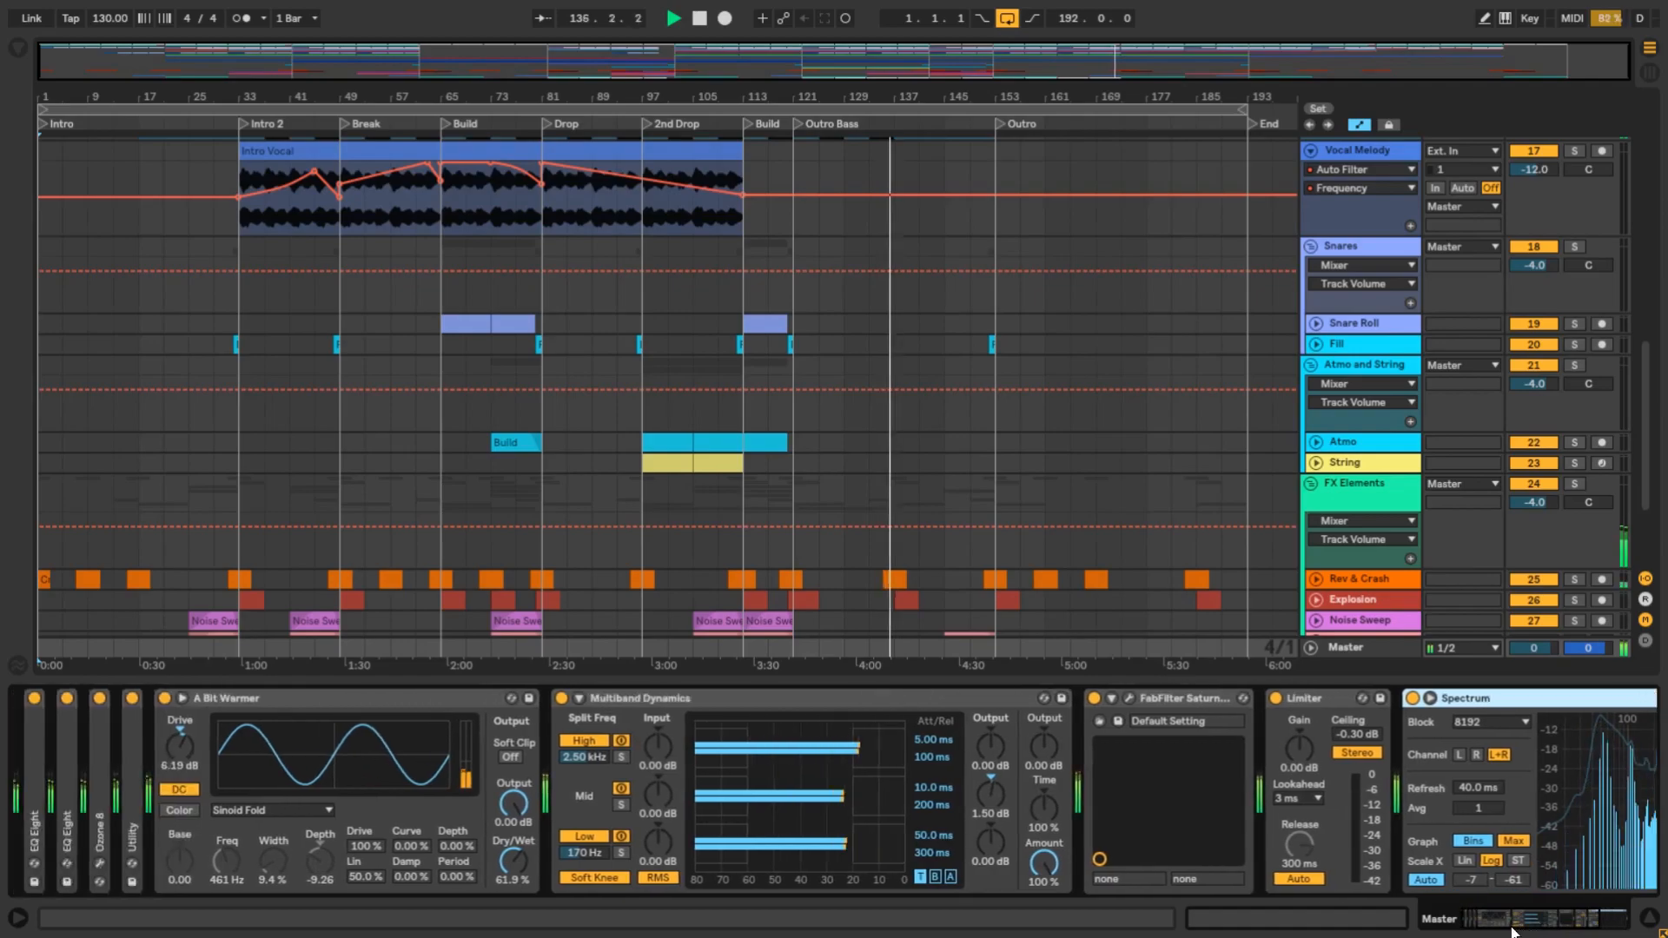
Unfold both EQ Eights, Ozone 8 and the Utility on the Master to view their settings.
double_click(66, 795)
double_click(34, 797)
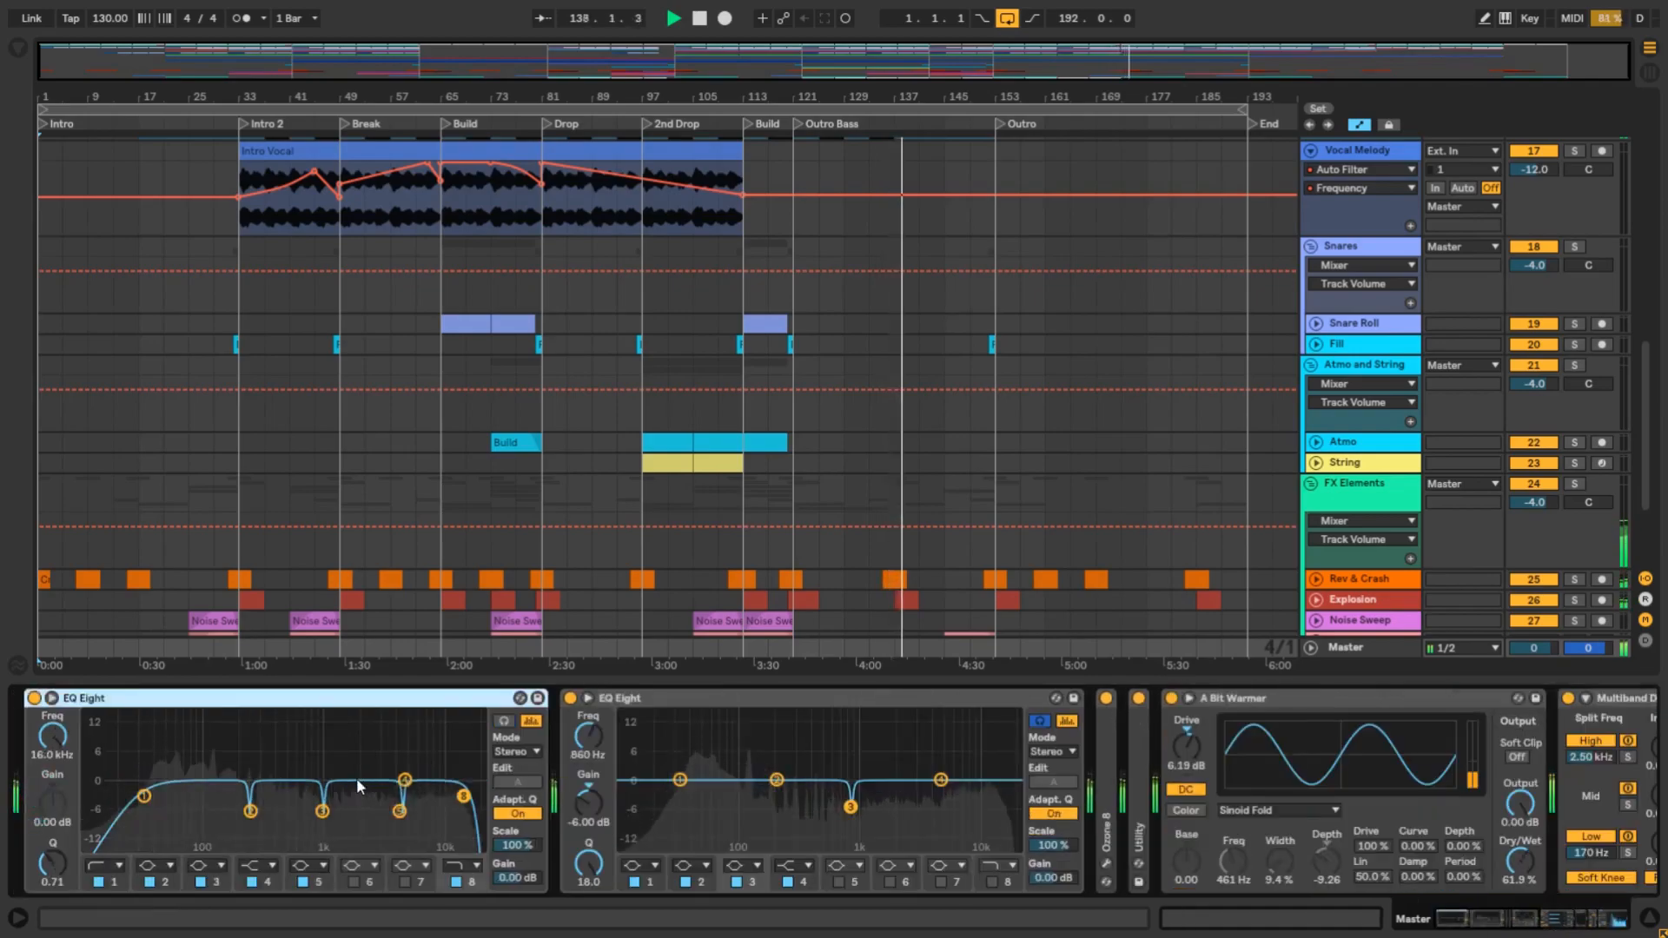
double_click(1107, 789)
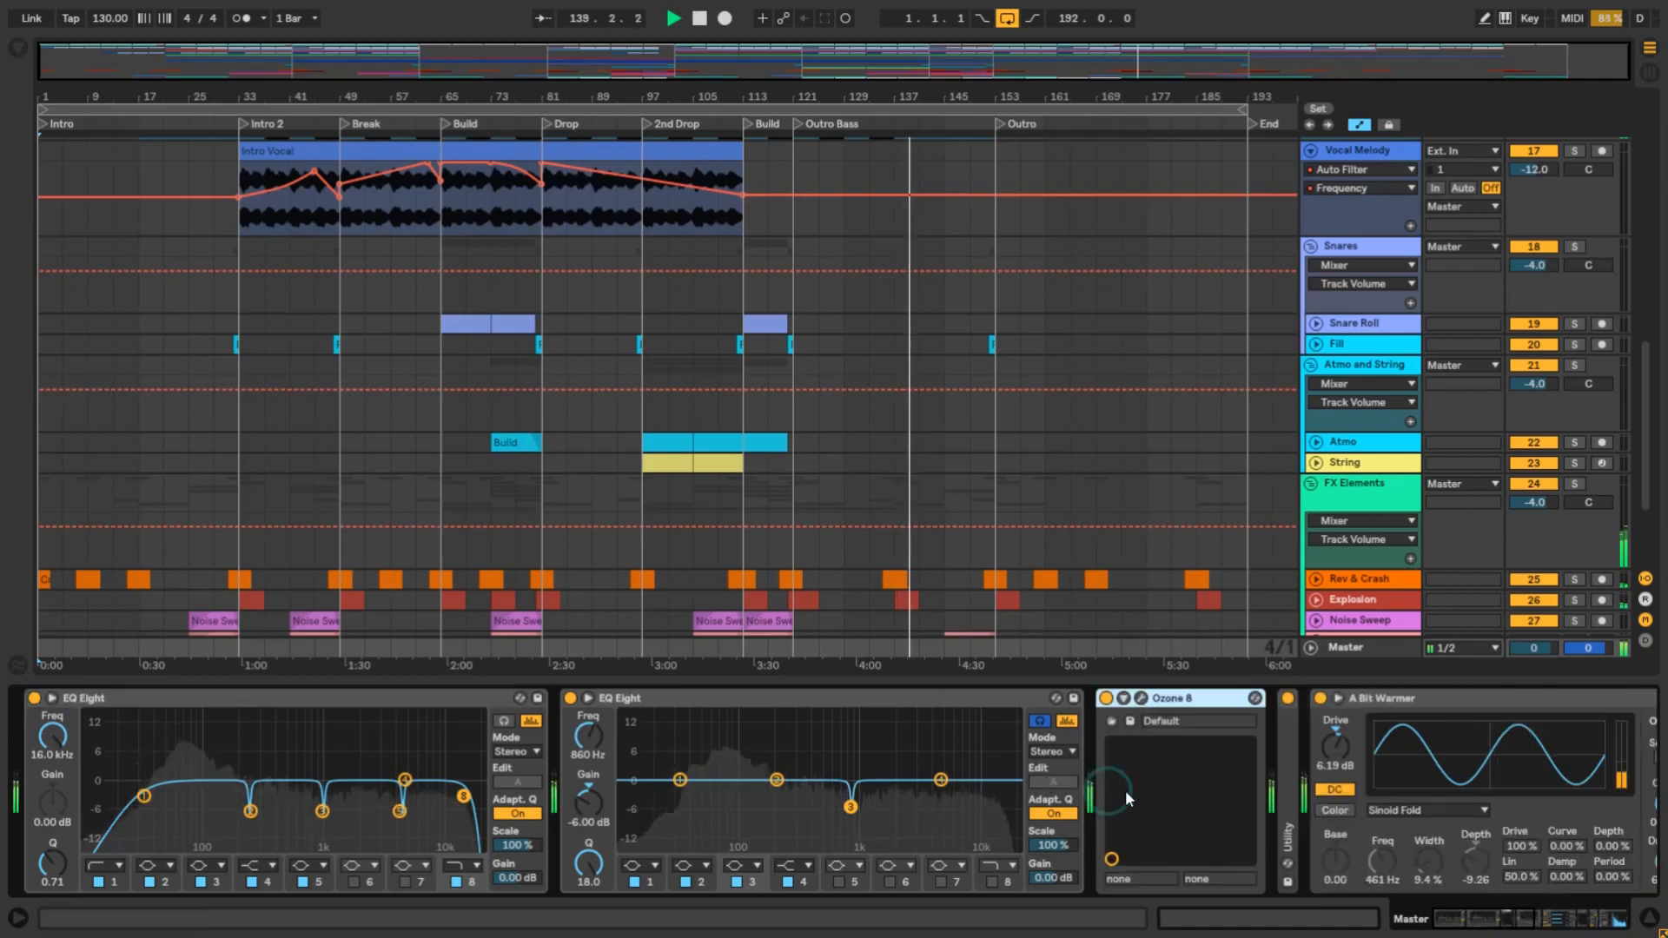
double_click(1287, 792)
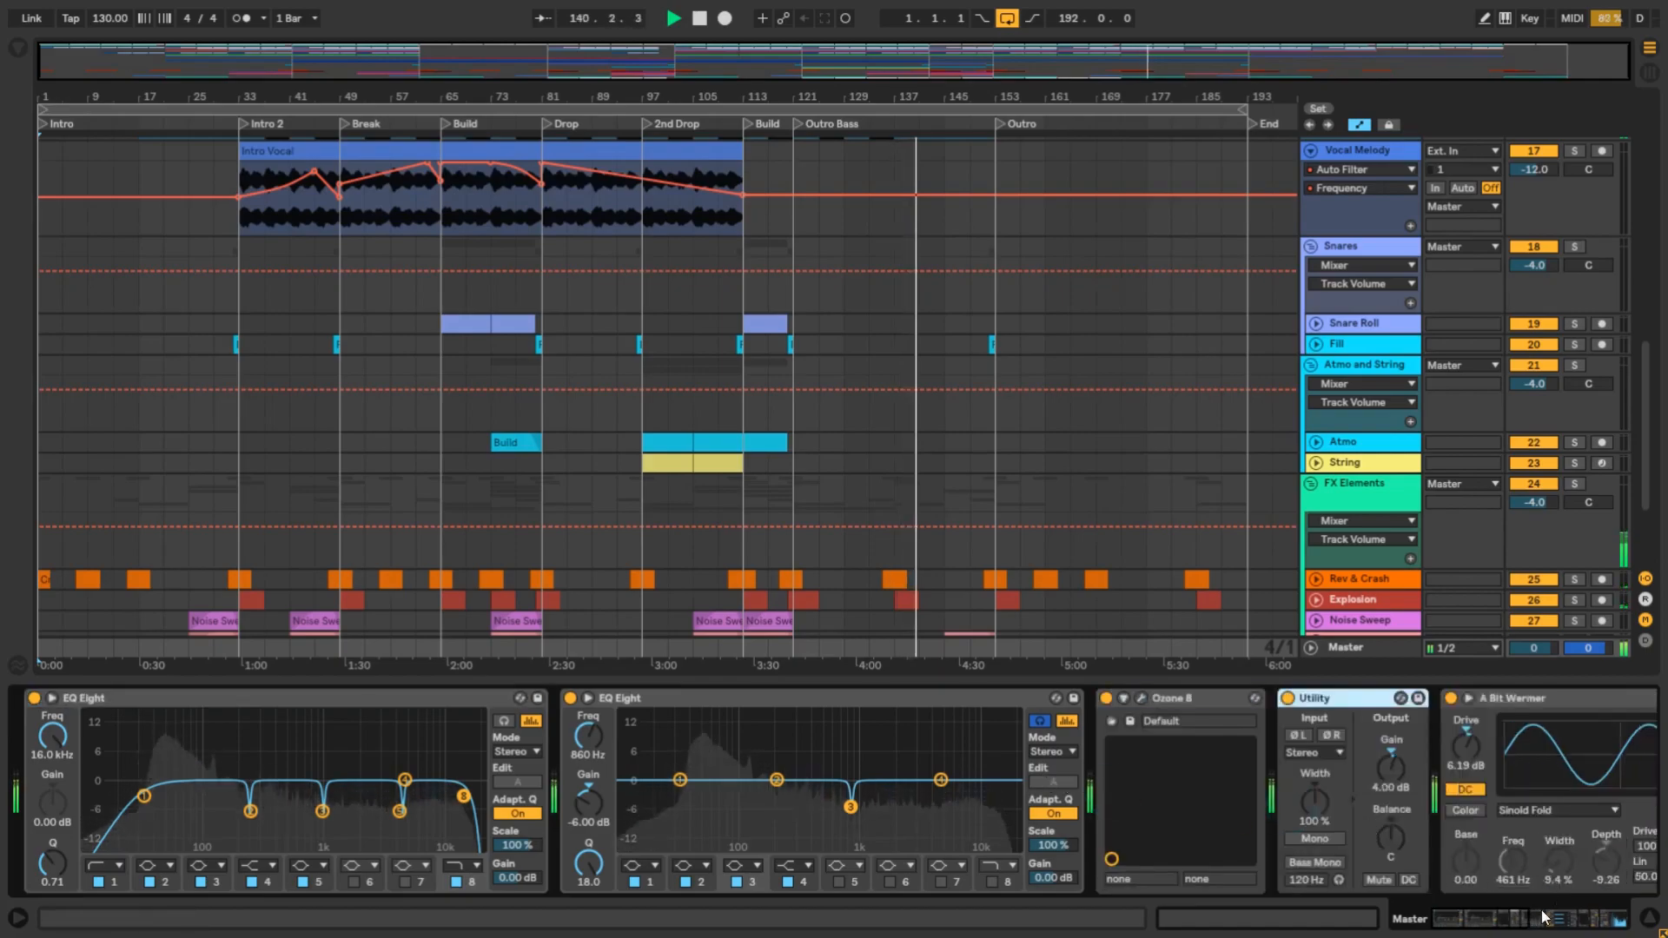
left_click_drag(1525, 918, 1564, 919)
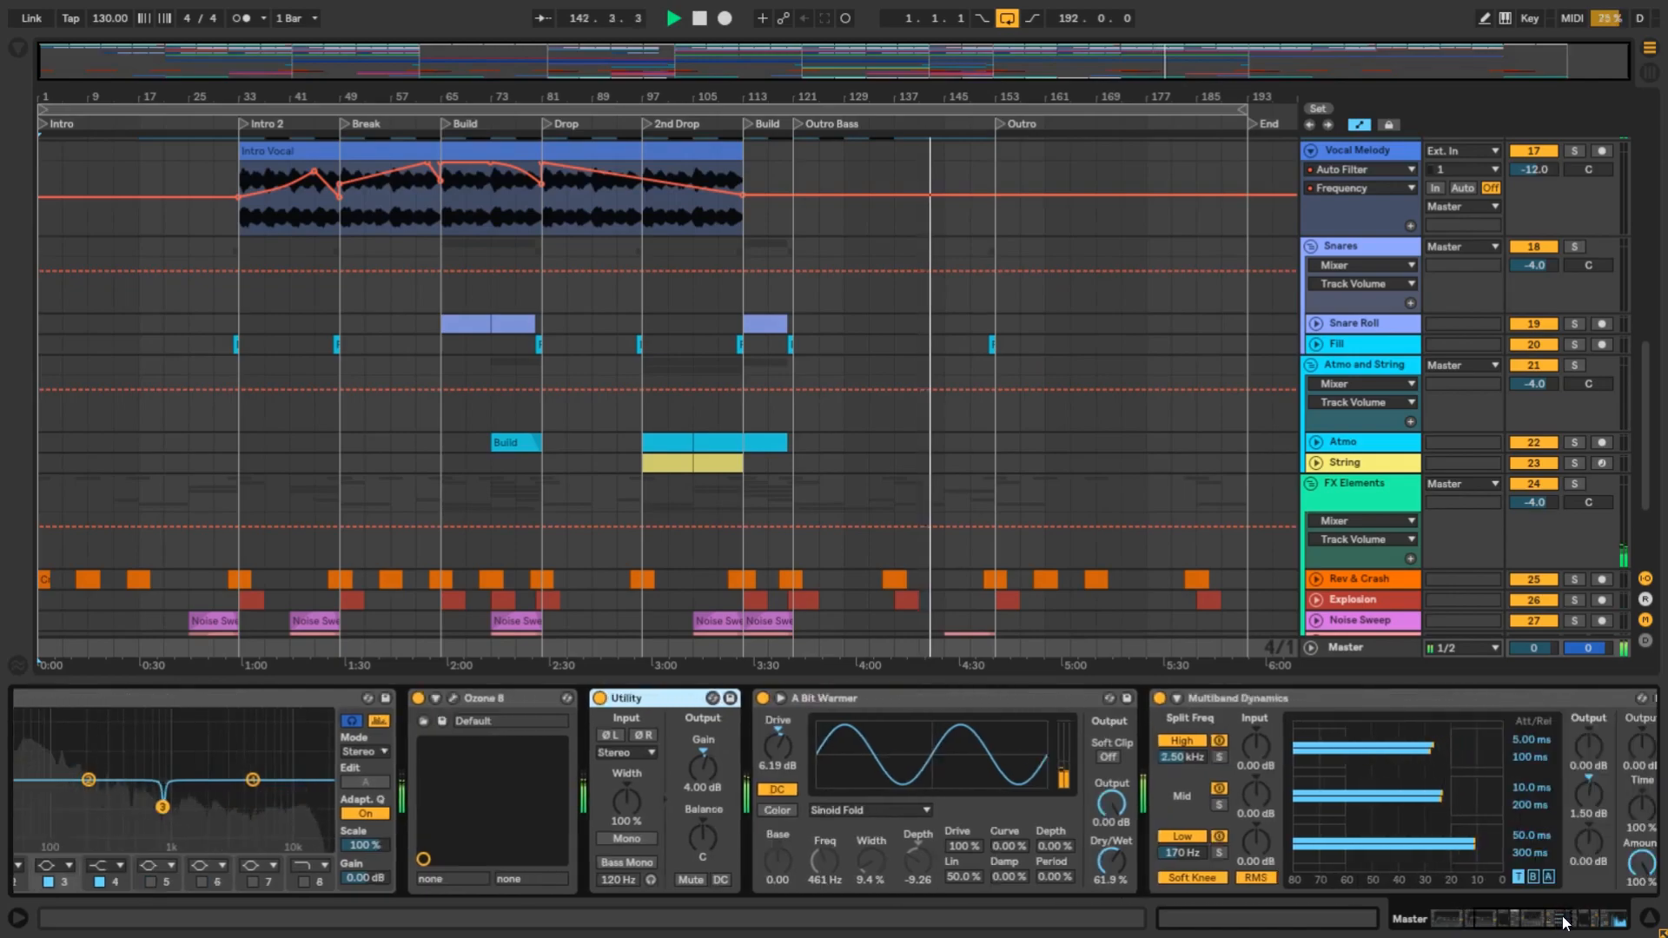
left_click_drag(1563, 918, 1335, 930)
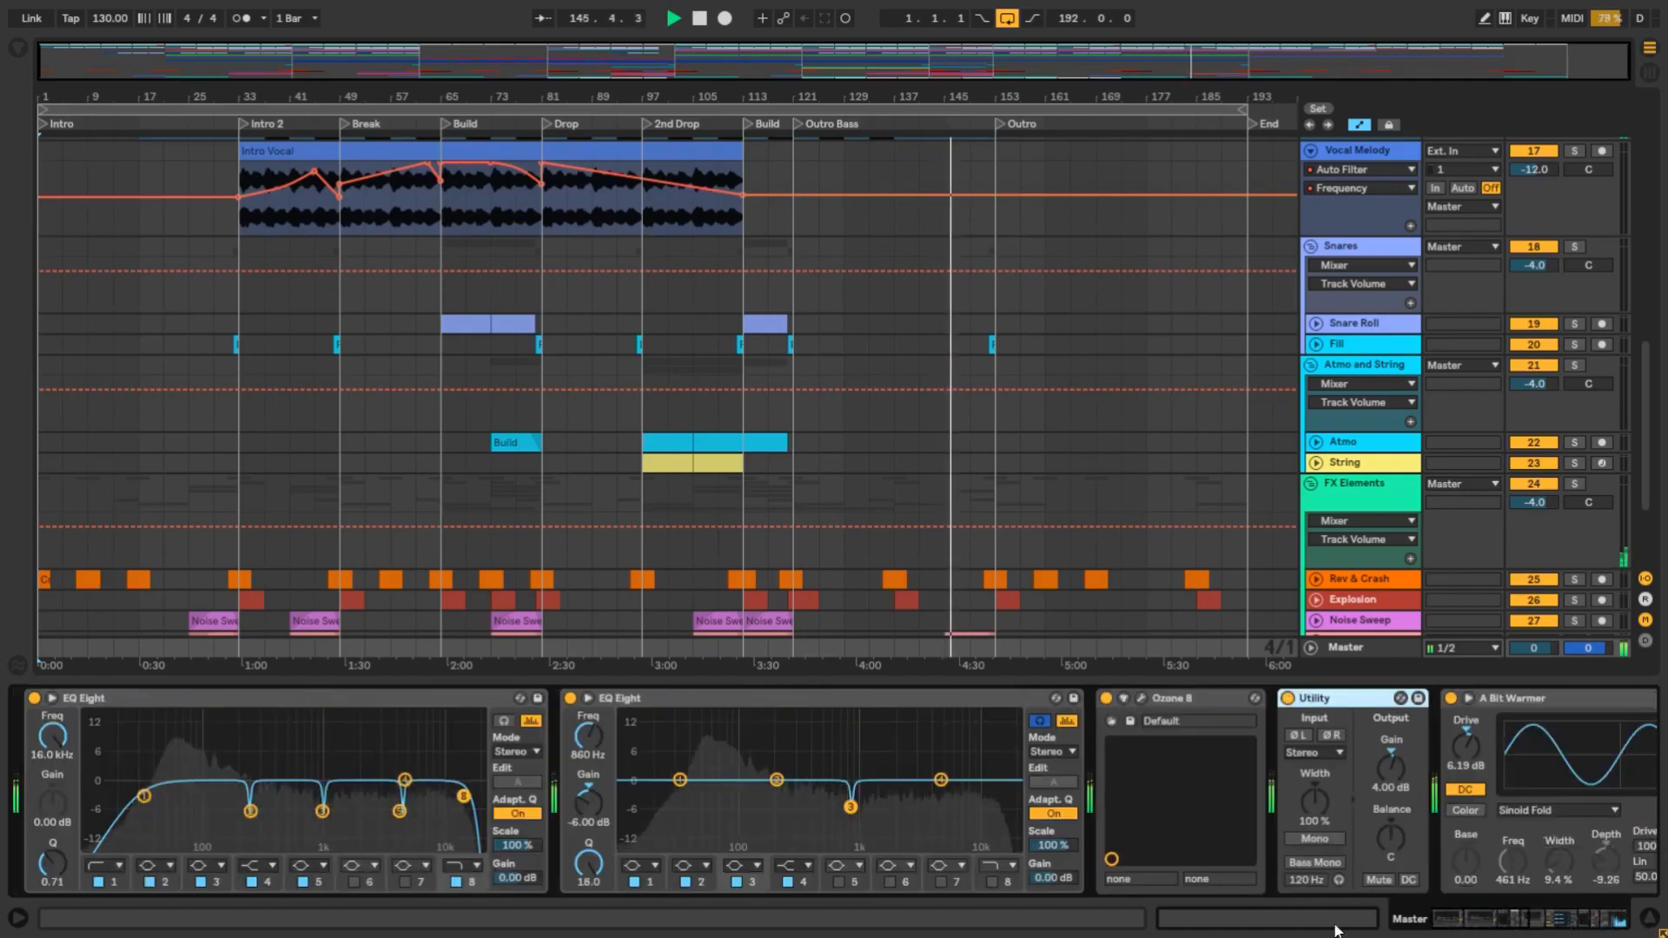
double_click(105, 699)
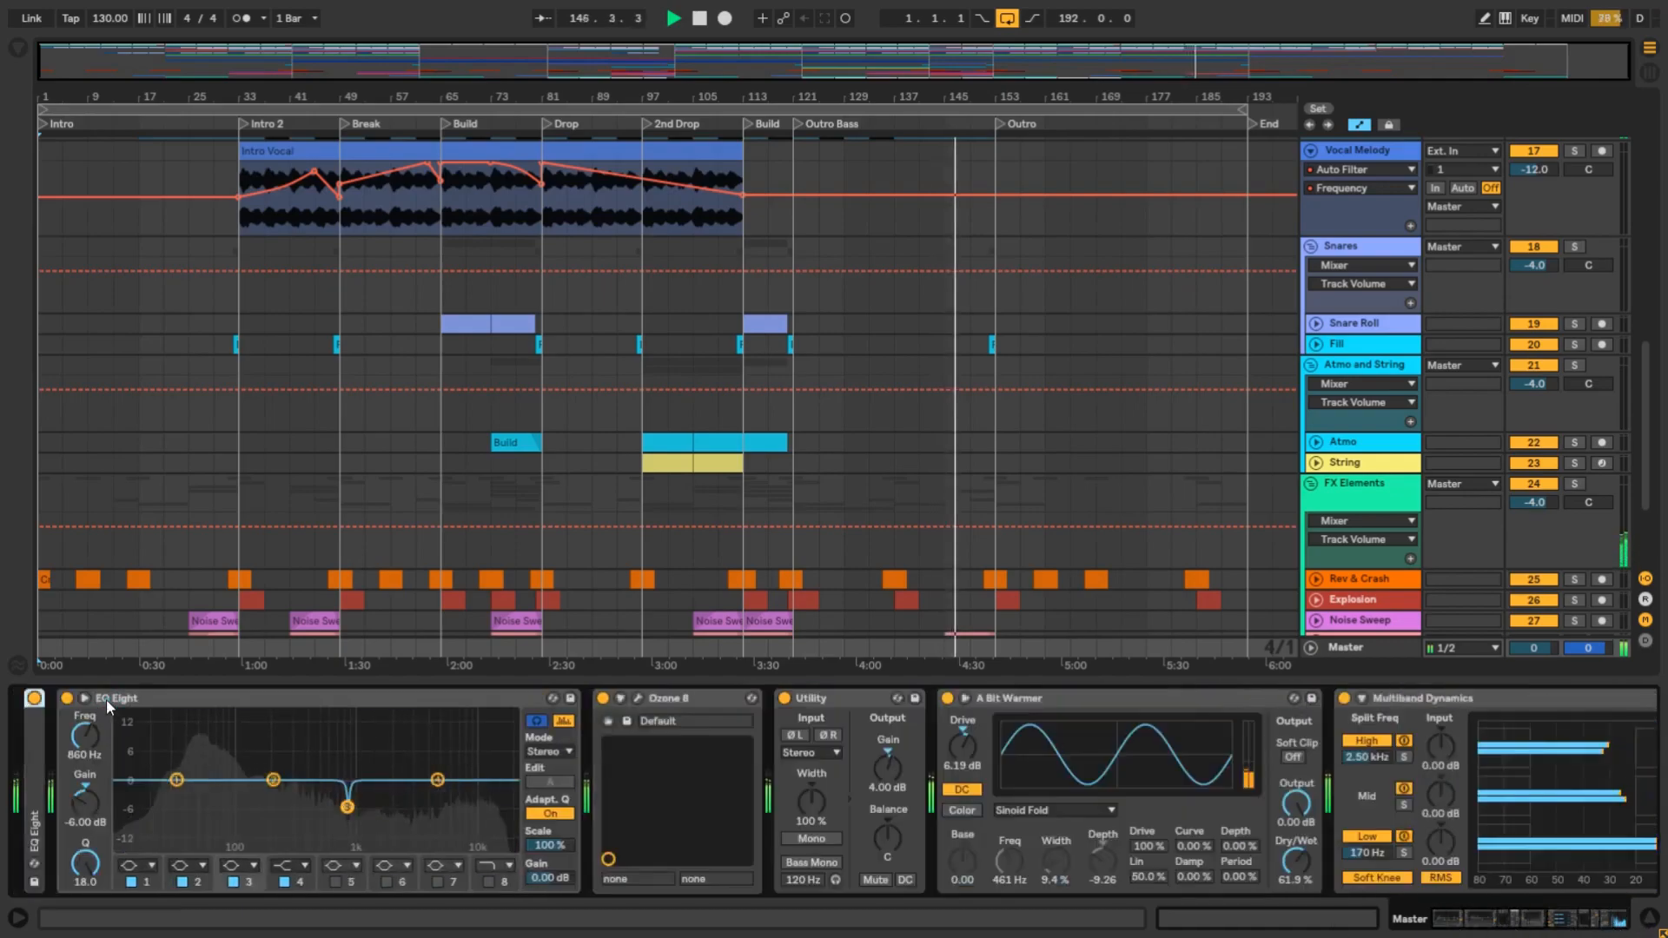
double_click(167, 697)
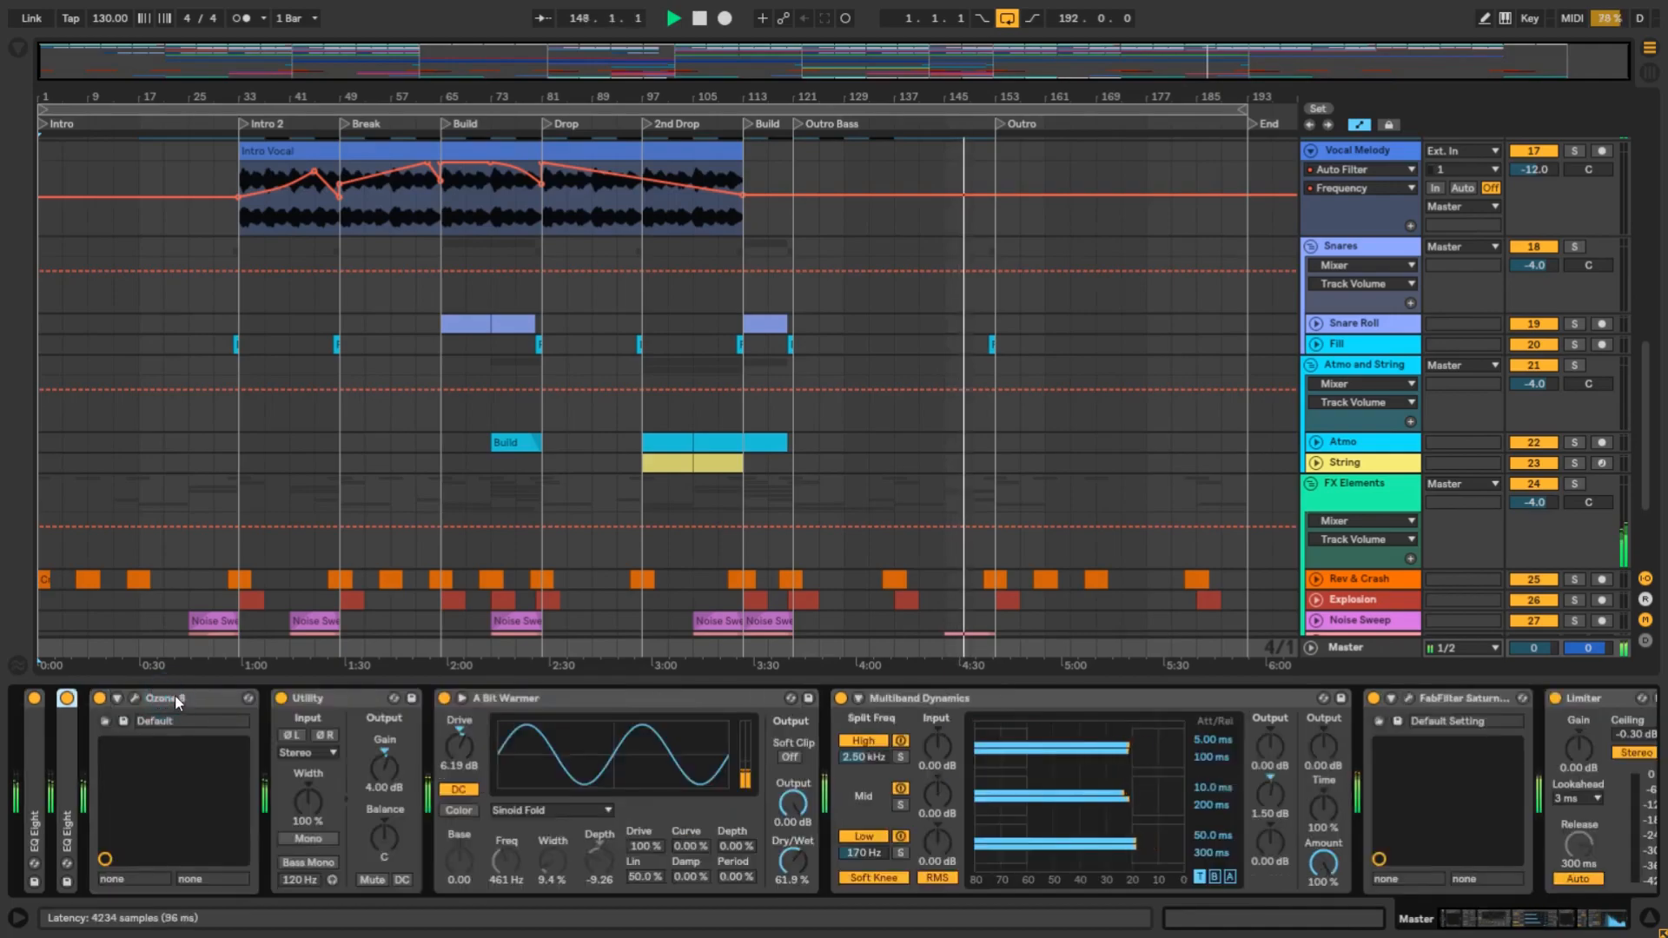
double_click(174, 697)
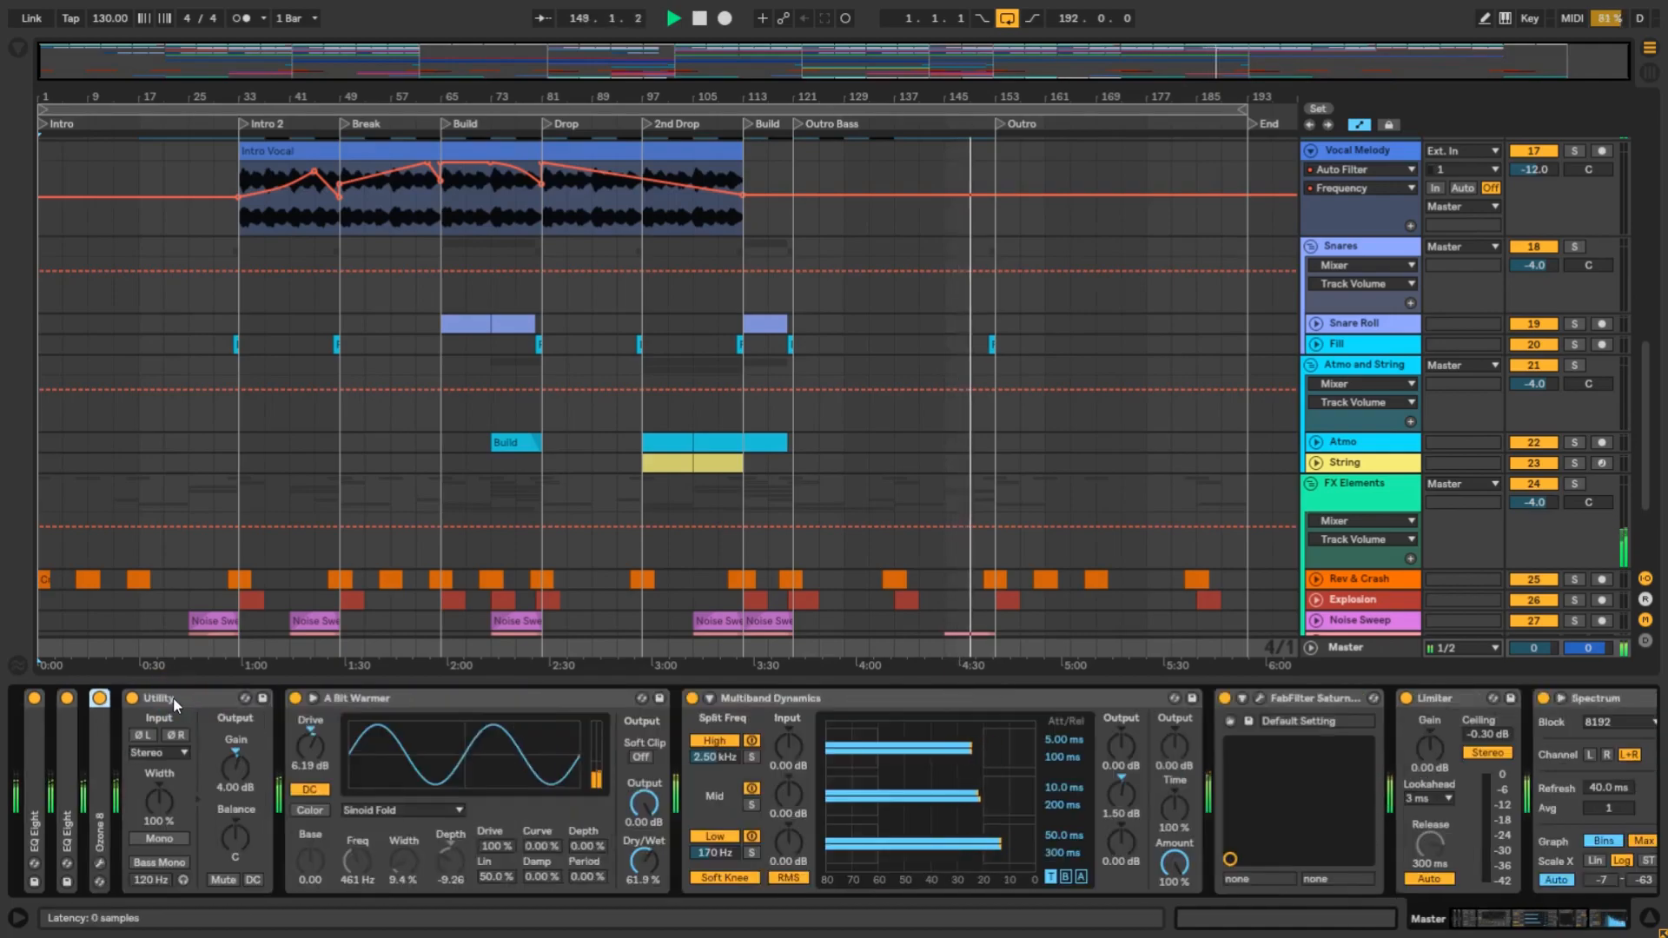
double_click(174, 696)
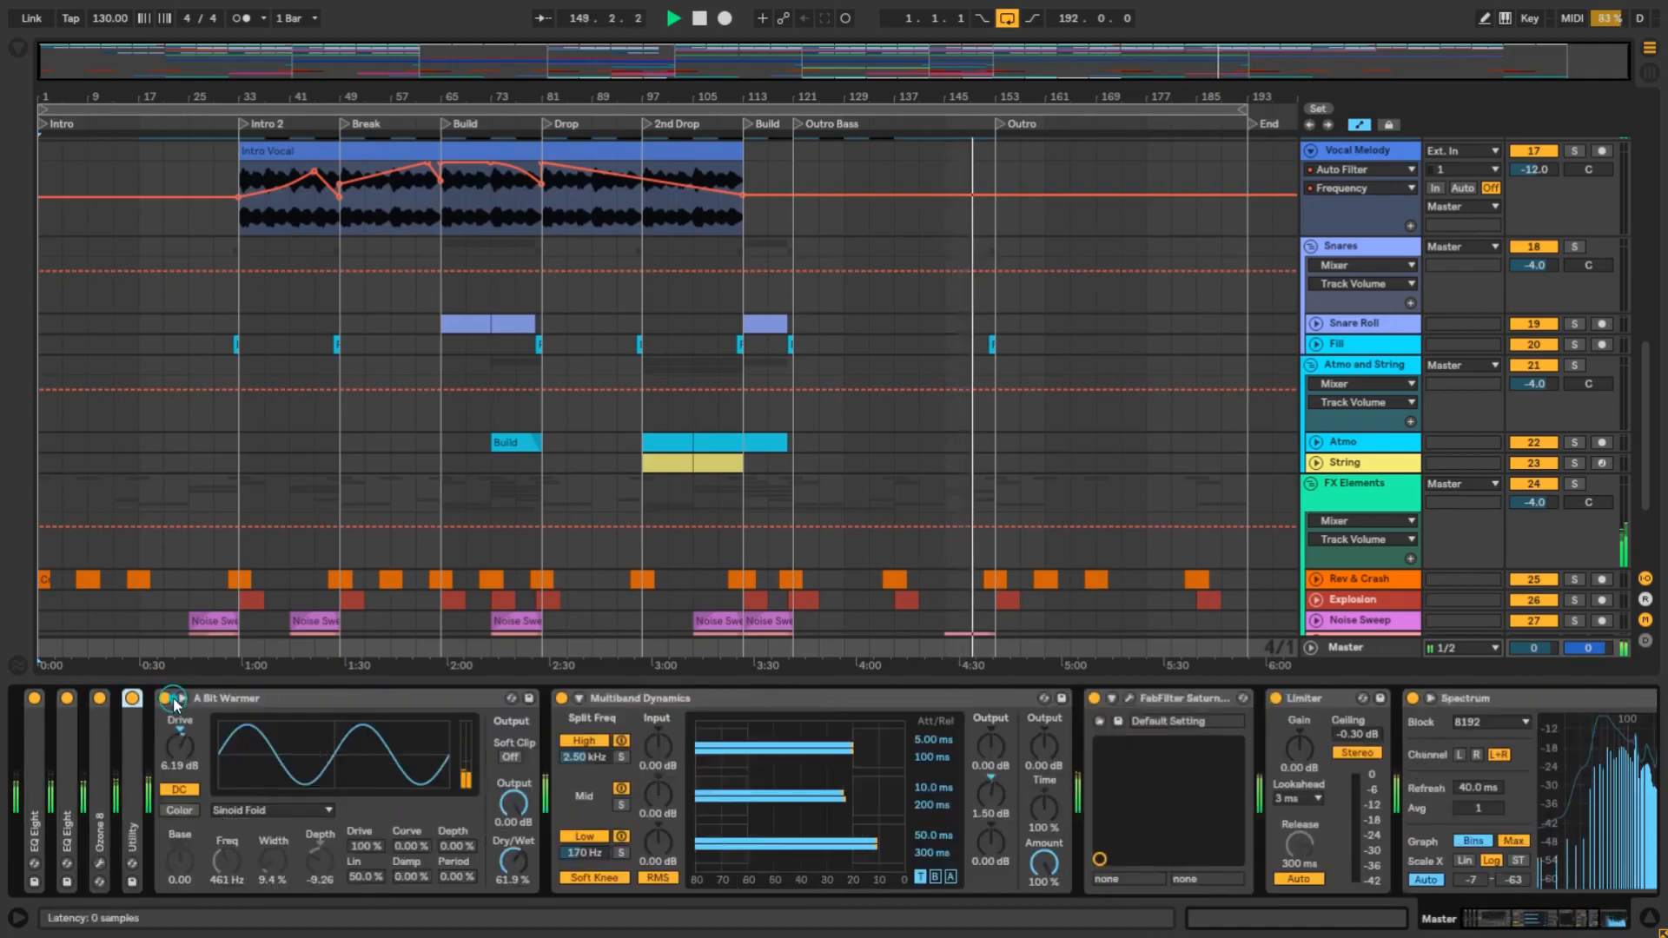
Fold A Bit Warmer, Multiband Dynamics, FabFilter Saturn, Limiter and Spectrum on the Master, and hide the device chain.
double_click(249, 695)
double_click(342, 693)
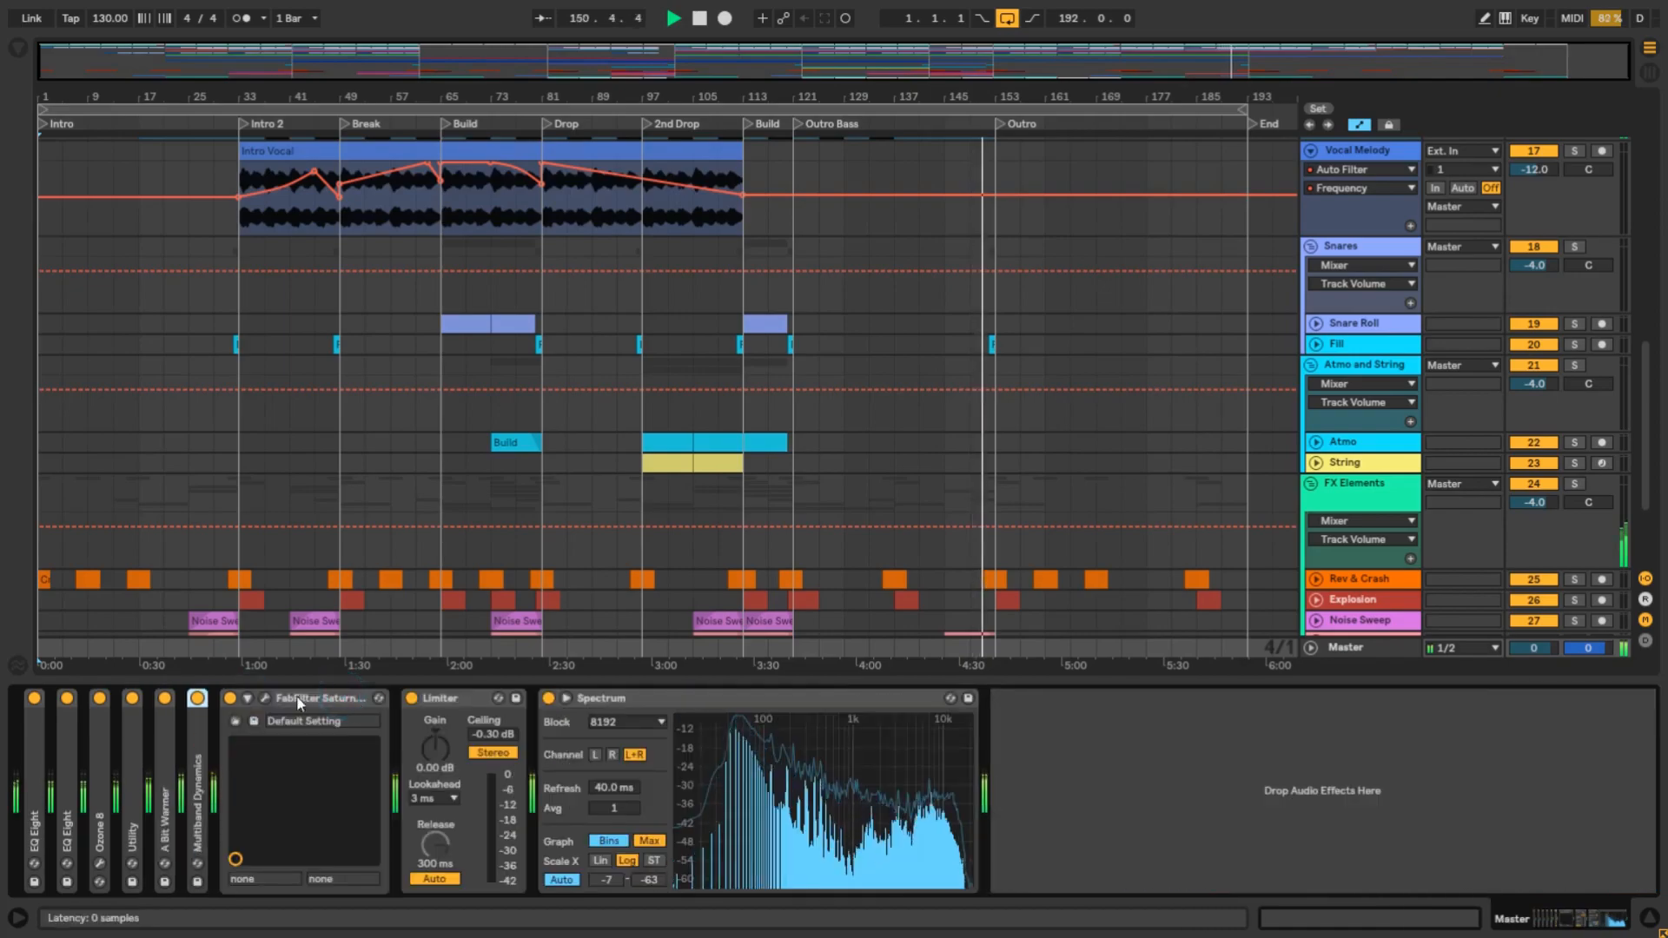
double_click(363, 696)
double_click(294, 697)
double_click(369, 697)
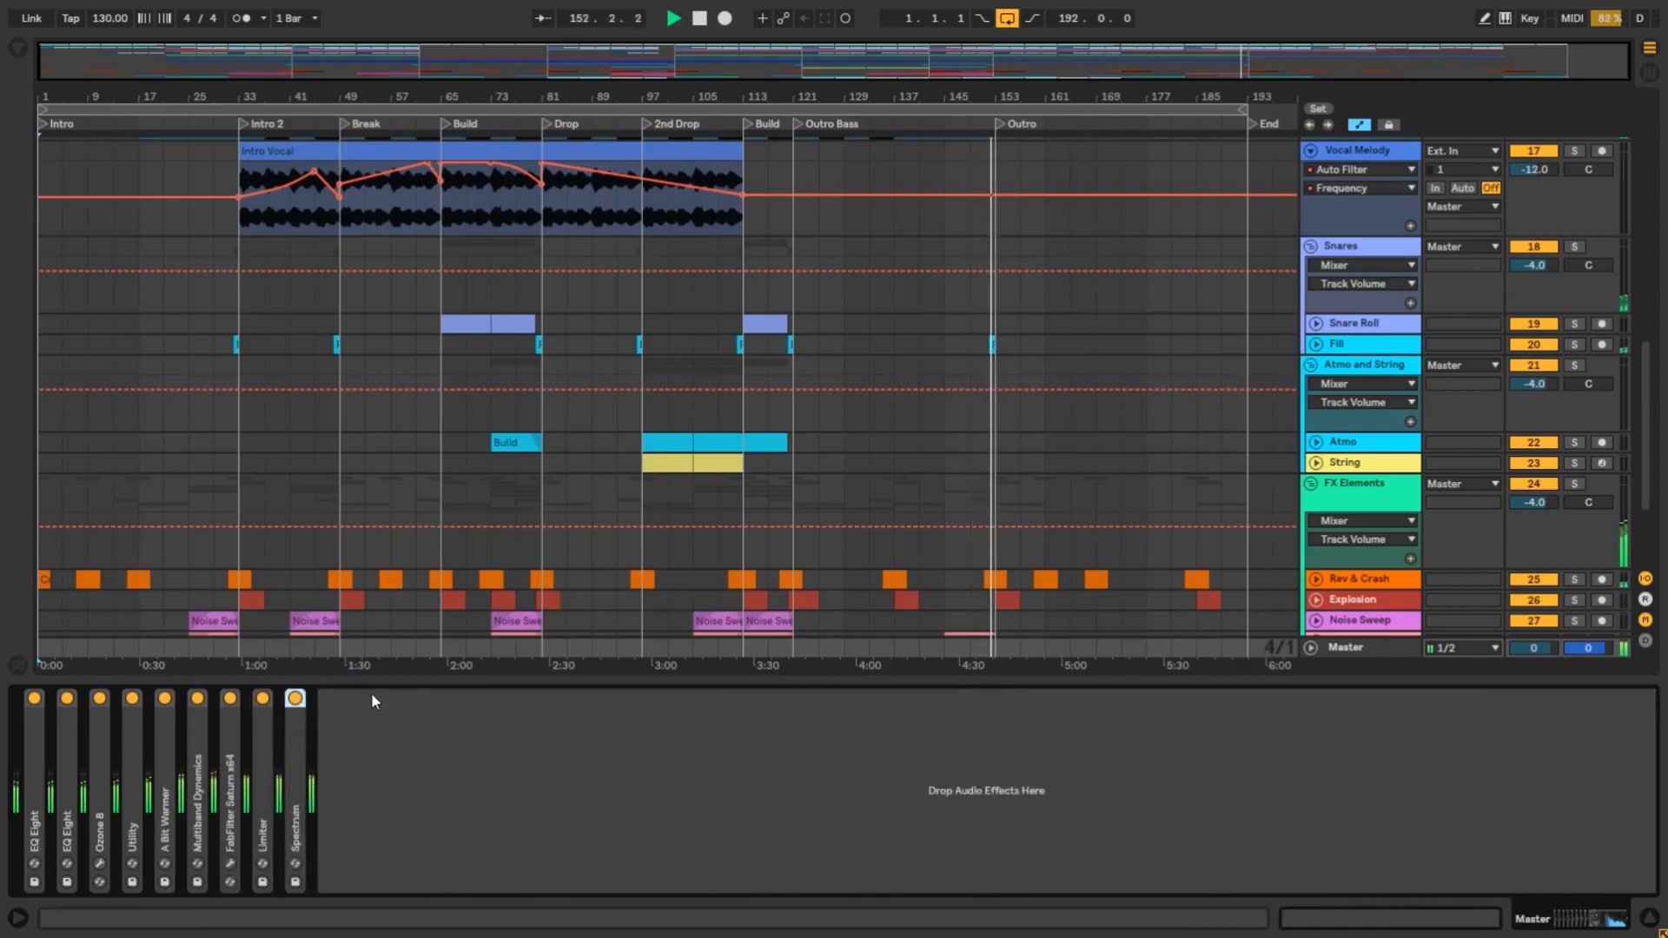
double_click(382, 681)
Fold the FX Elements and the Atmo and String groups in the arrangement.
scroll(425, 651, "up", 2)
scroll(426, 657, "up", 4)
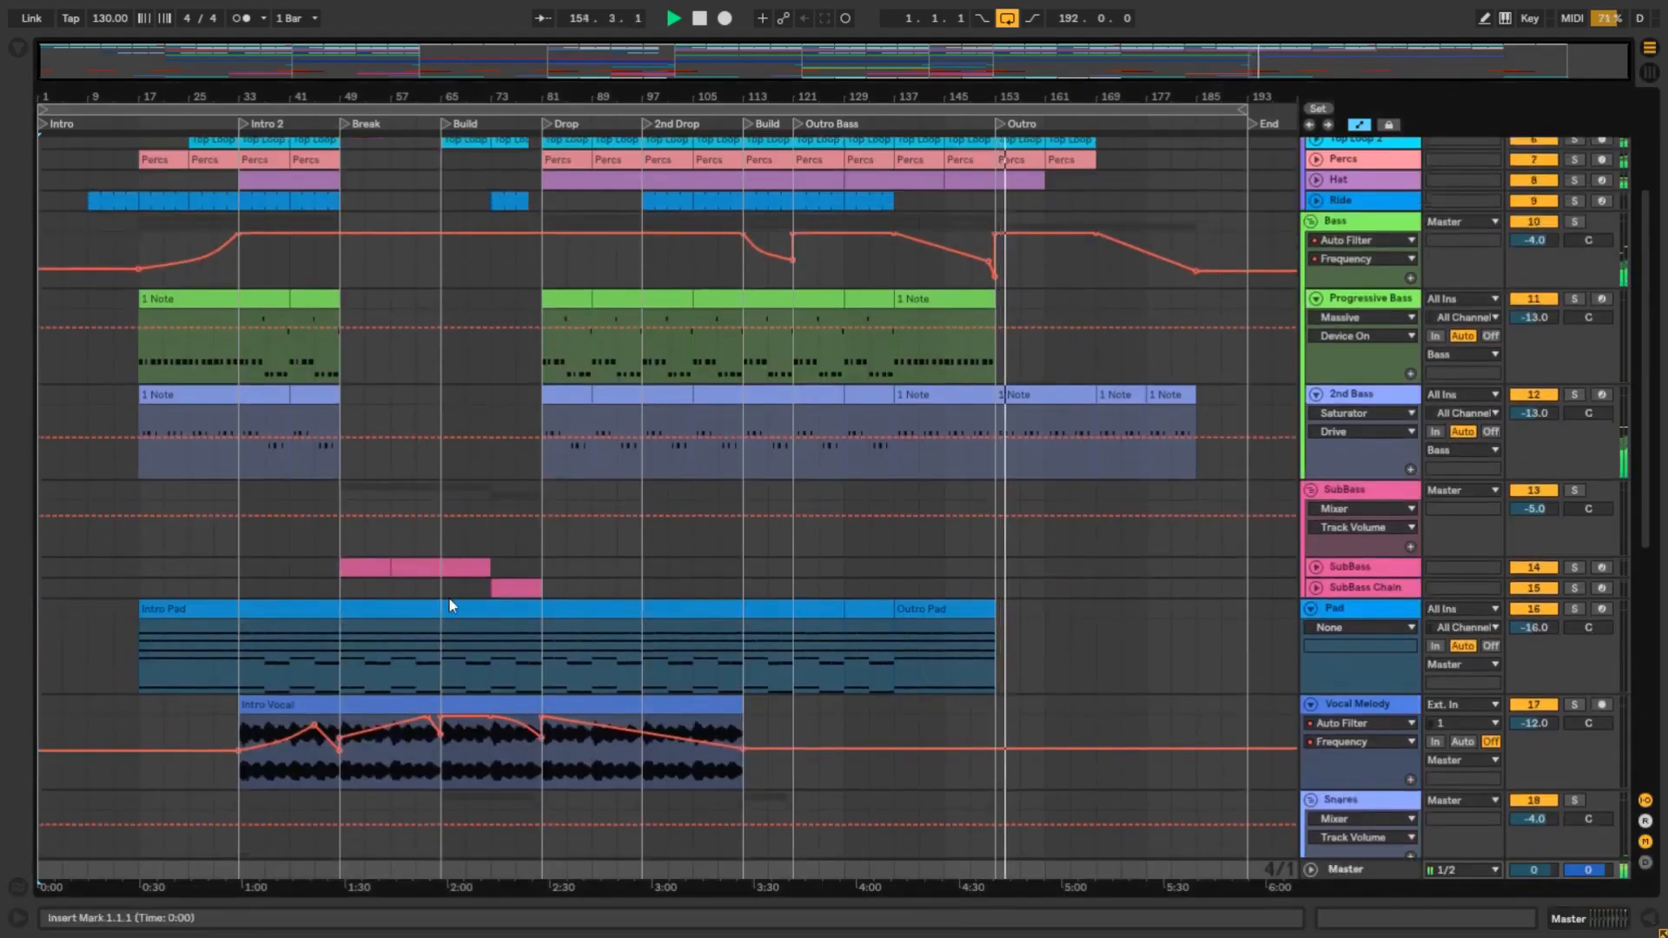
scroll(482, 590, "up", 1)
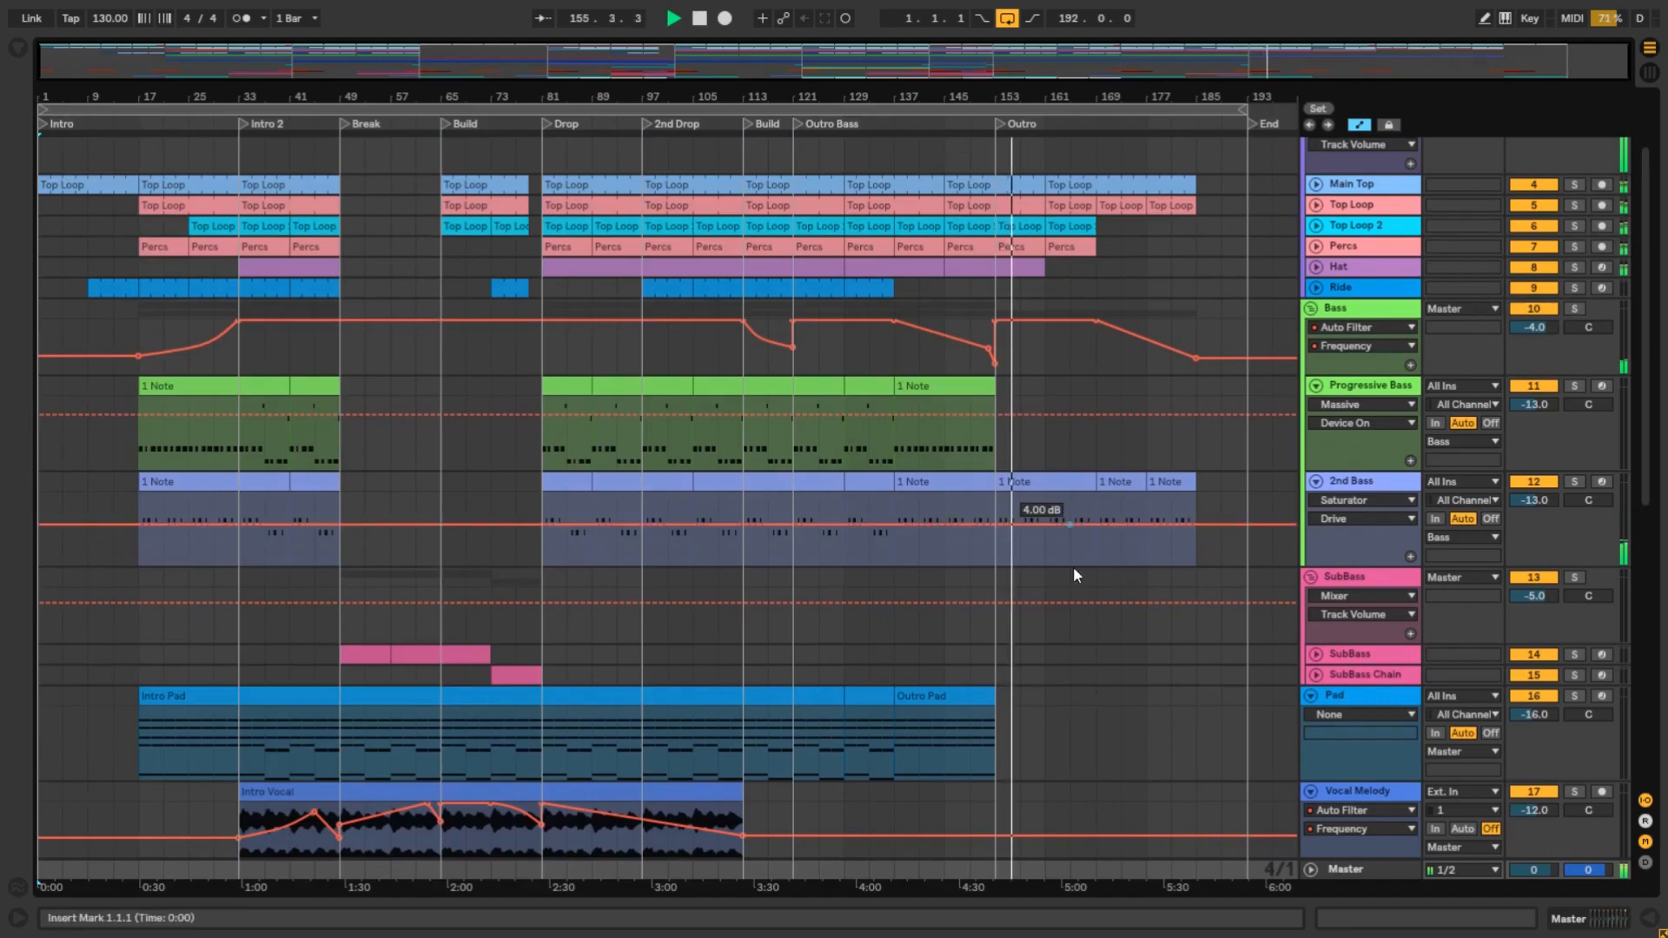
scroll(1075, 629, "down", 6)
scroll(1111, 688, "down", 1)
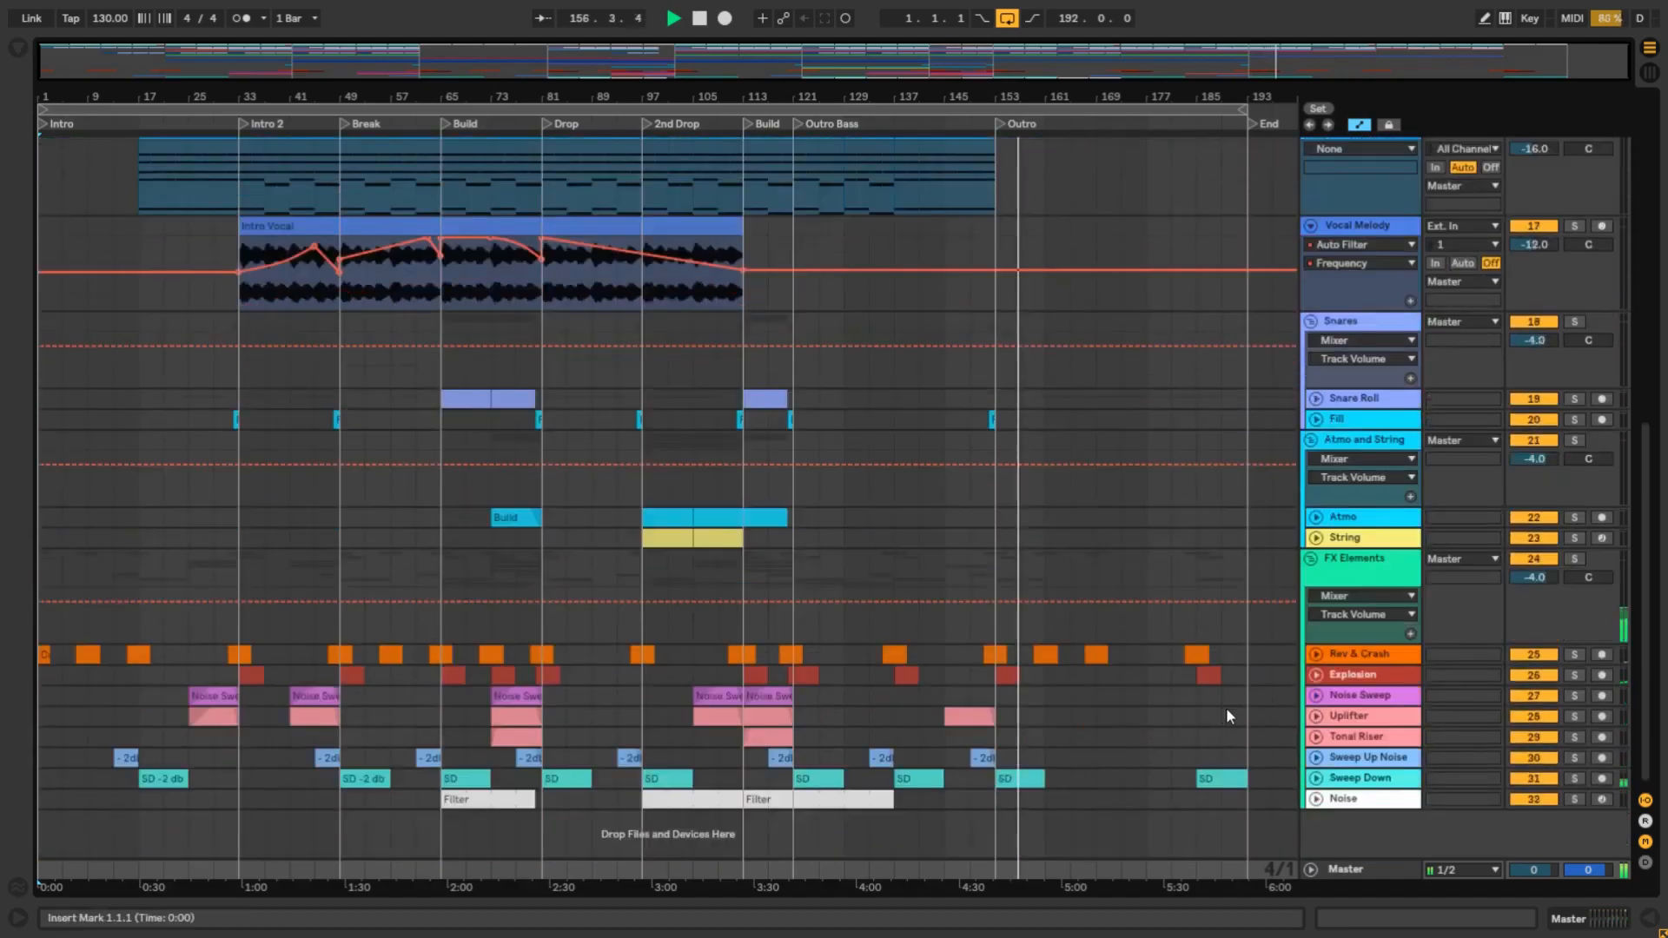
left_click(1310, 558)
left_click(1314, 441)
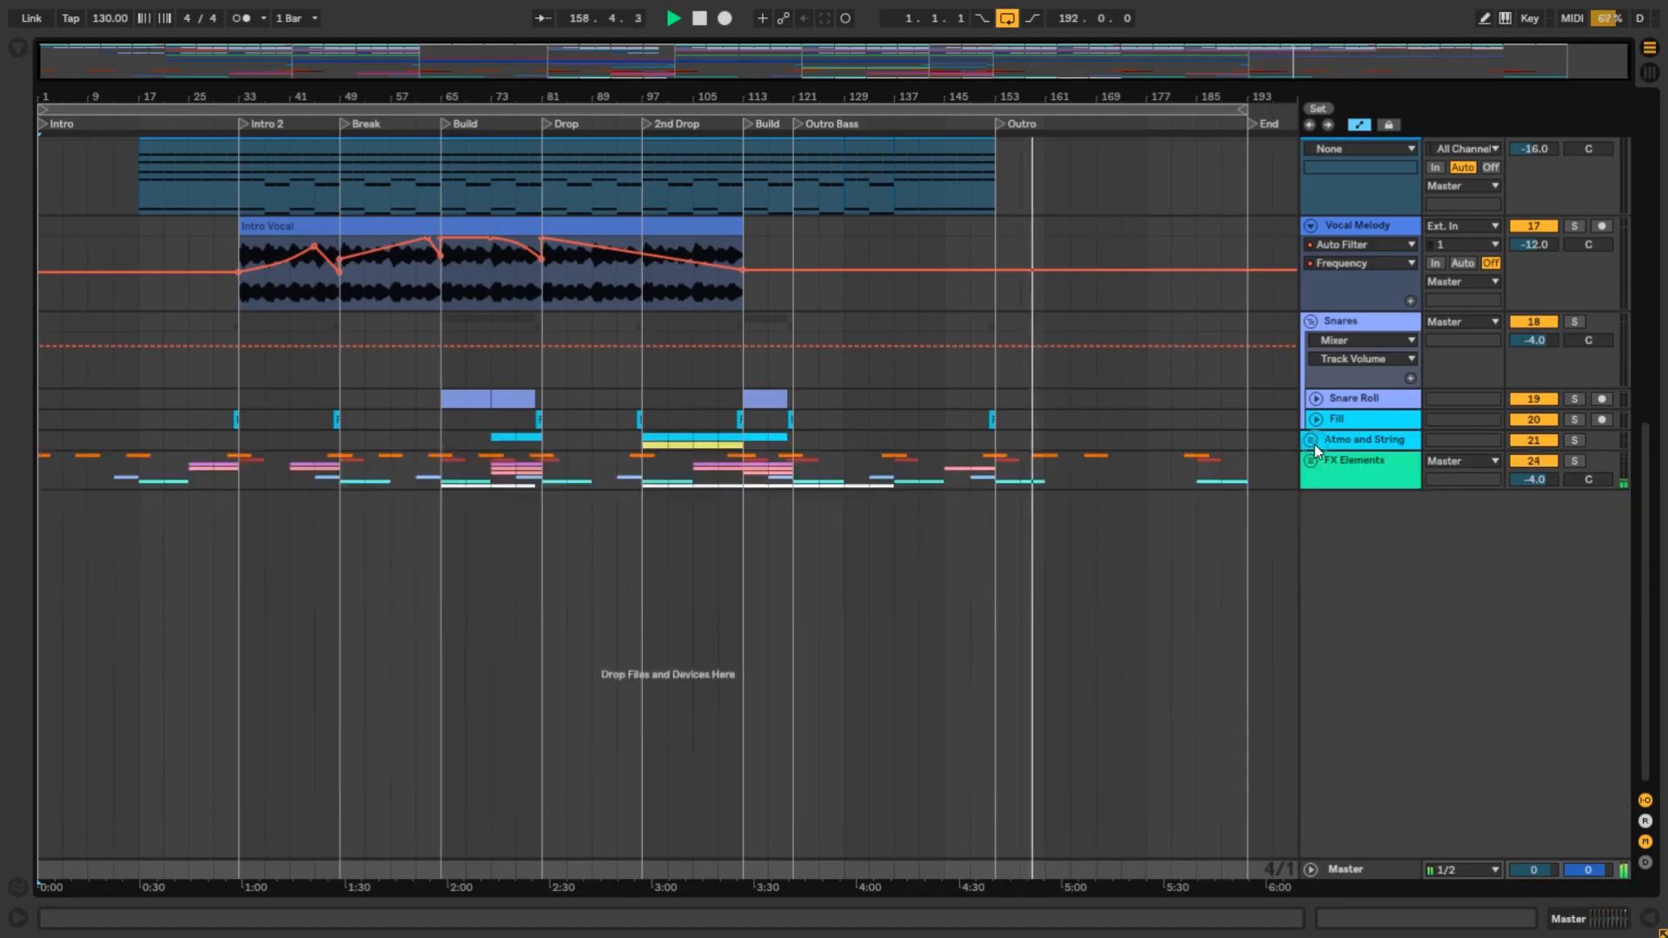
Hide the Auto Filter frequency automation on the Vocal Melody track by setting its displayed automation to None.
scroll(1274, 531, "up", 3)
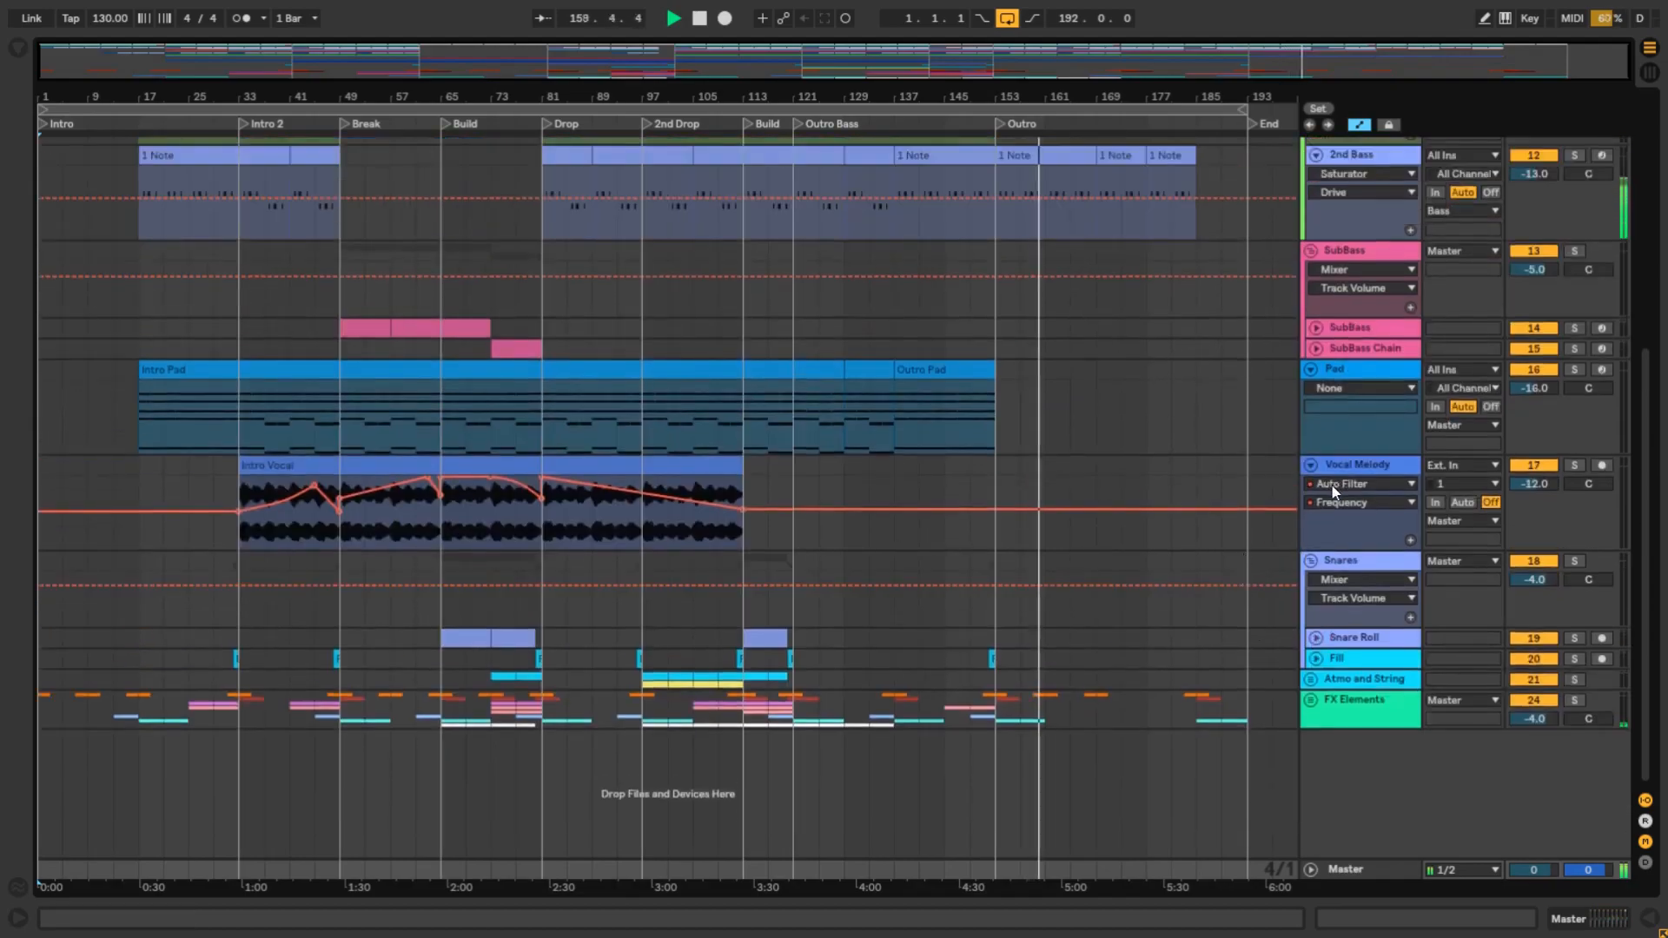
left_click(1333, 491)
left_click(1331, 498)
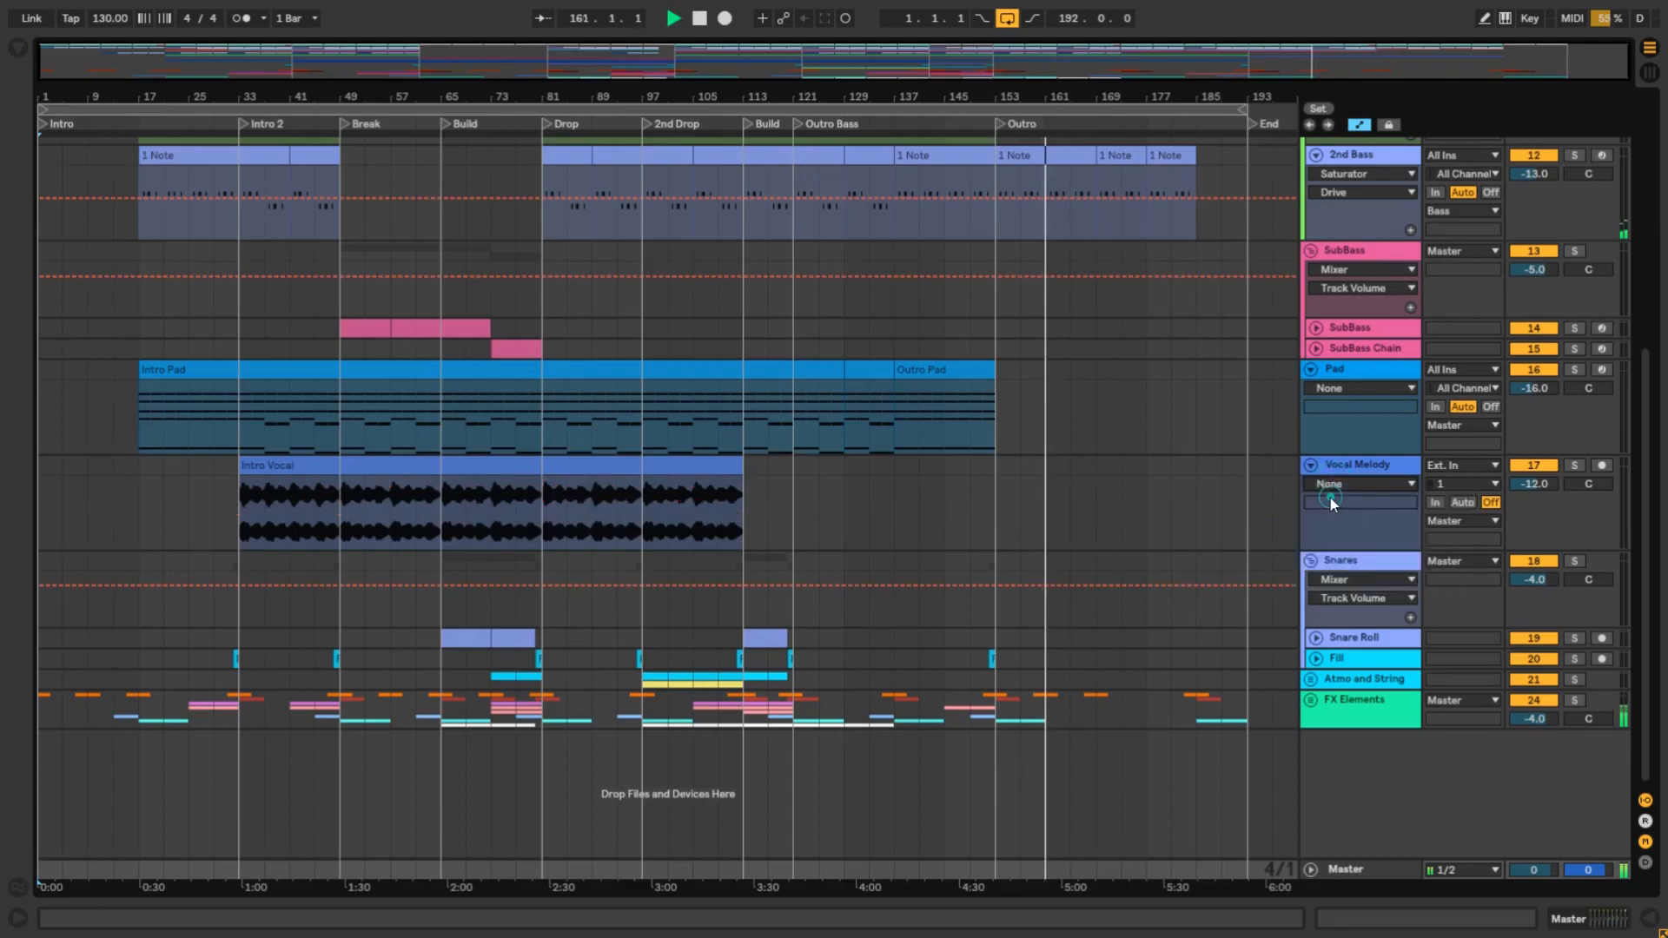
Fold all tracks and groups of the arrangement at once.
scroll(1246, 491, "up", 2)
scroll(1240, 530, "up", 5)
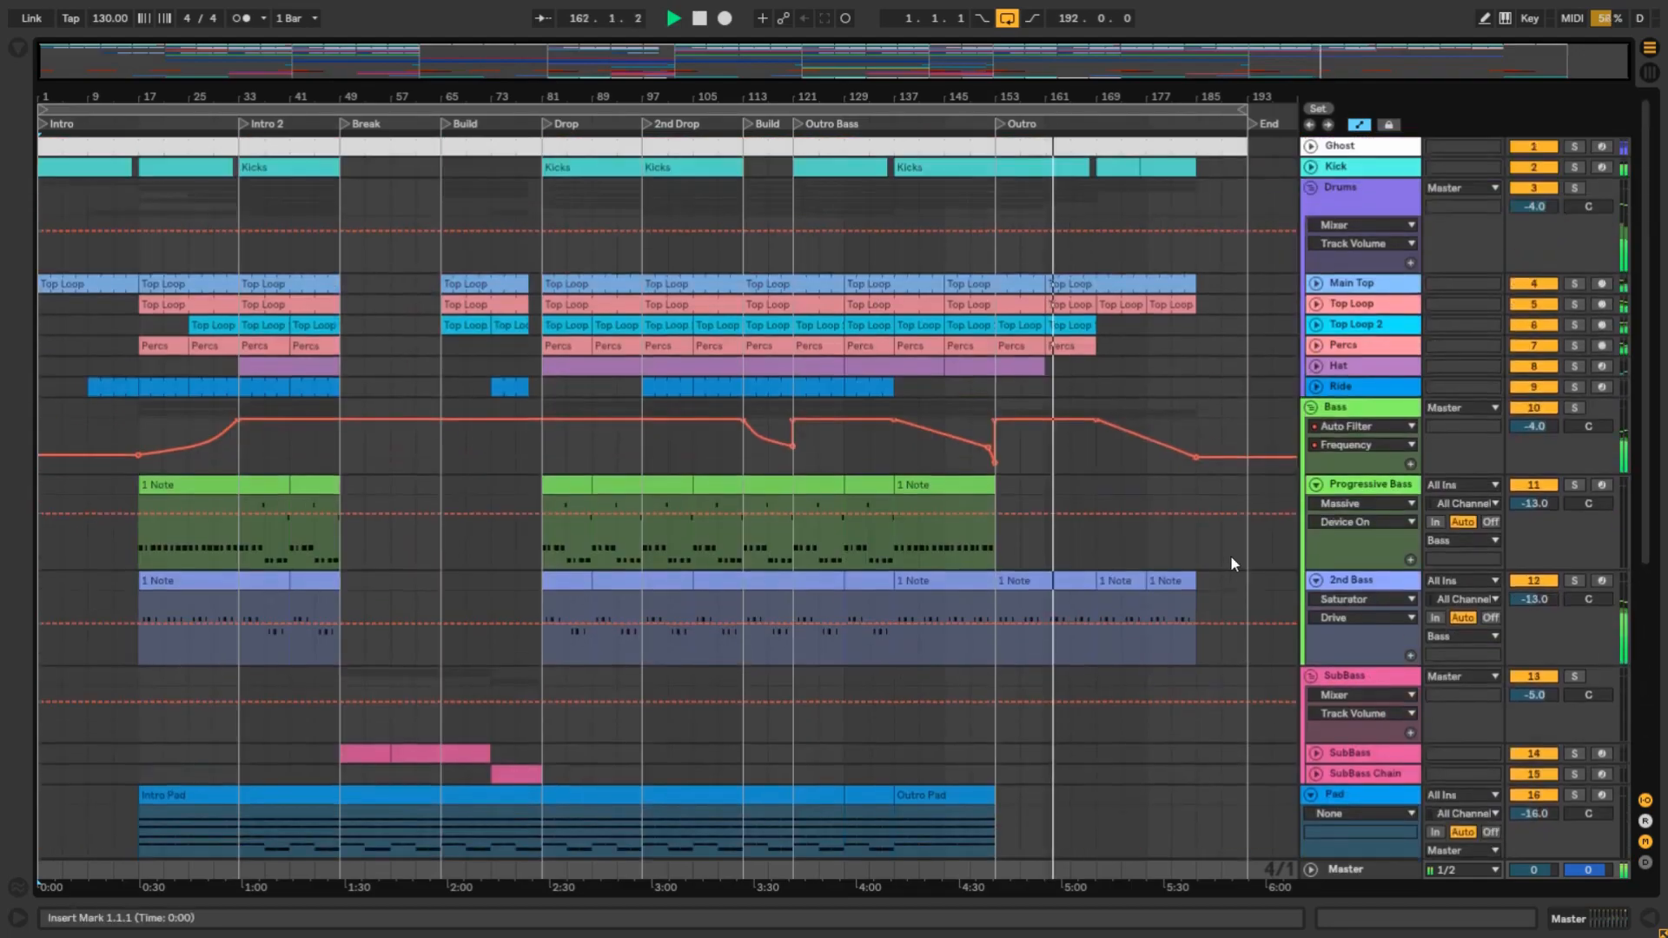
key("alt+u")
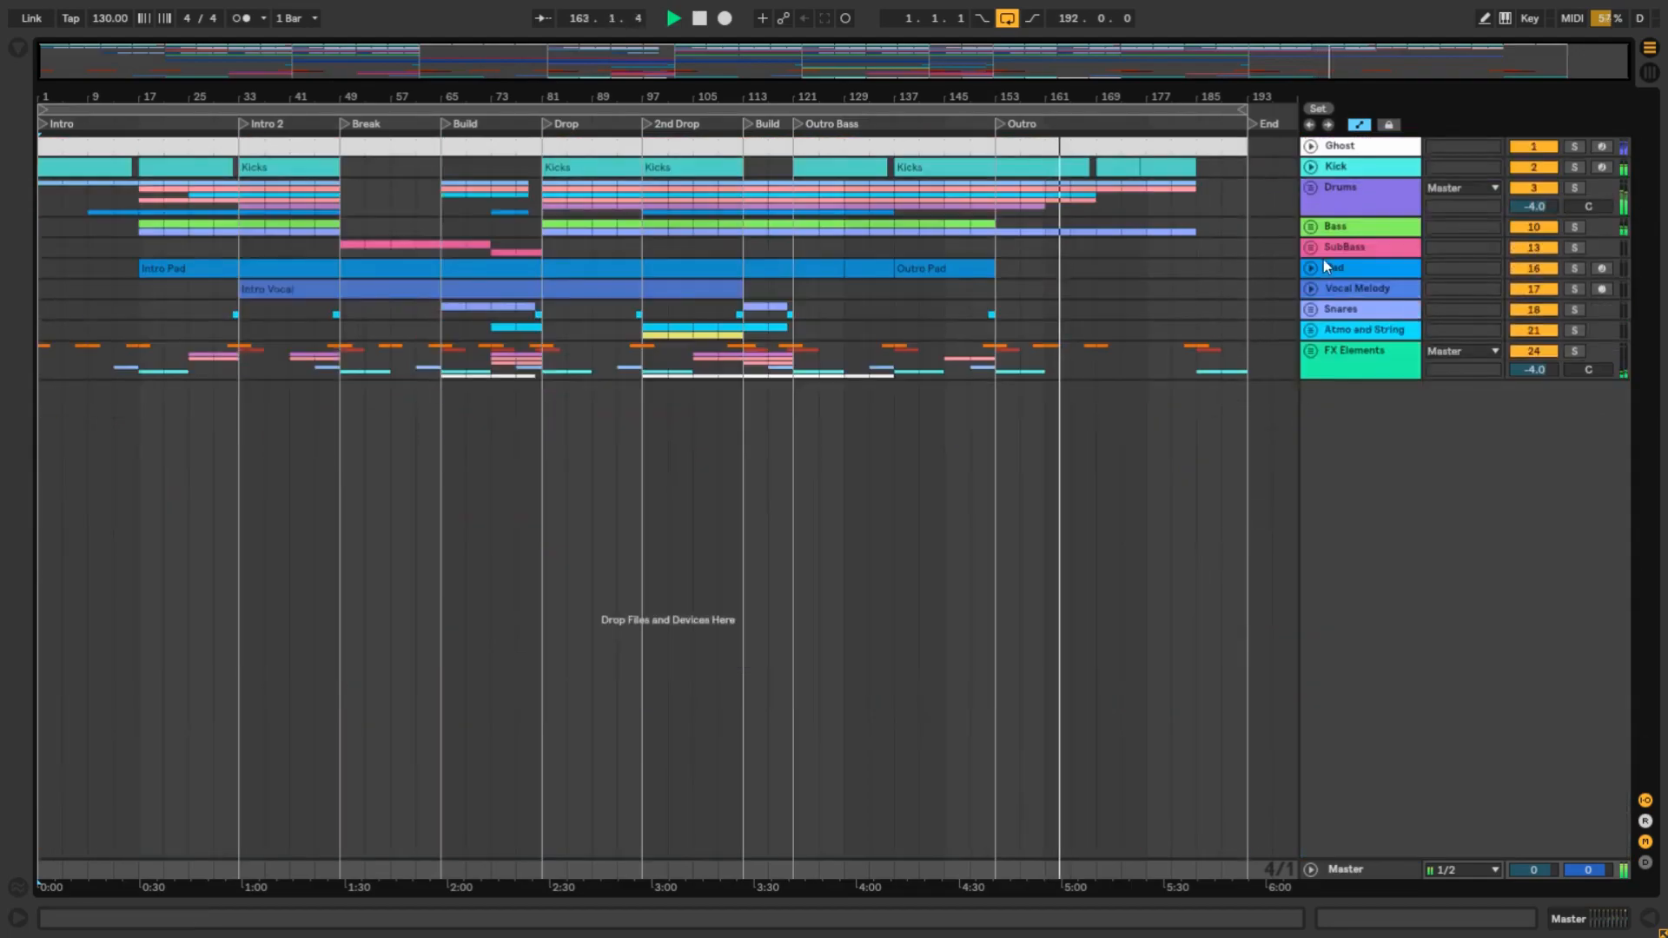
Unfold the Bass group and set its displayed automation to None.
left_click(1309, 227)
left_click(1320, 243)
left_click(1335, 268)
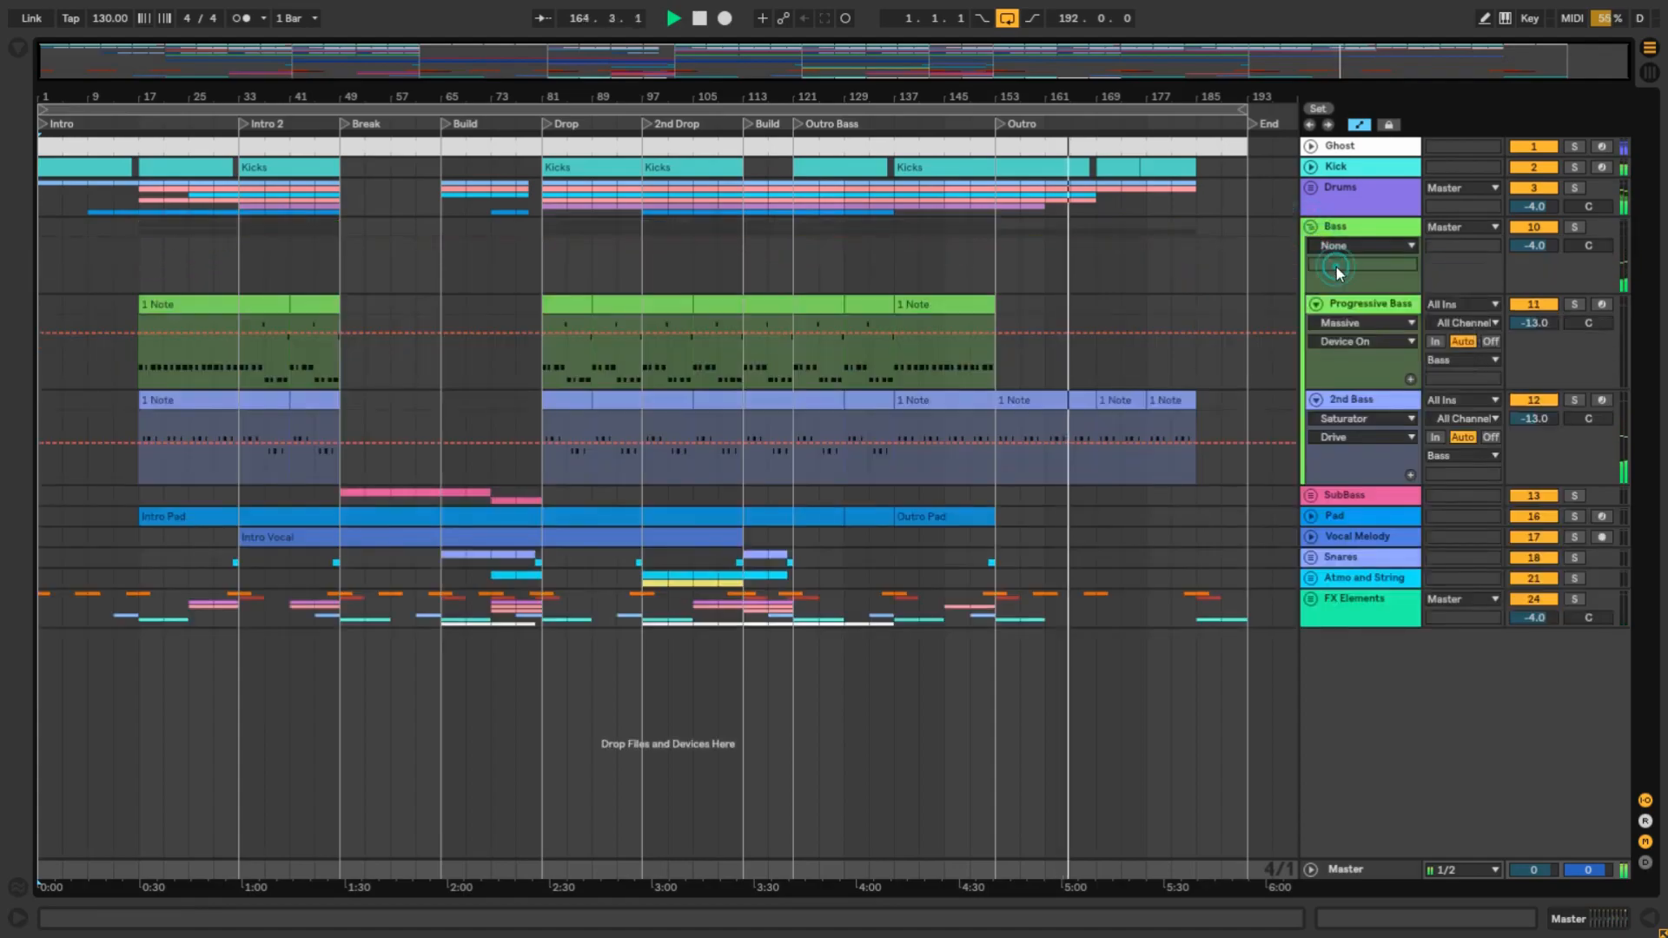
Fold the Progressive Bass track and the Bass group that contains it.
left_click(1310, 227)
left_click(1310, 227)
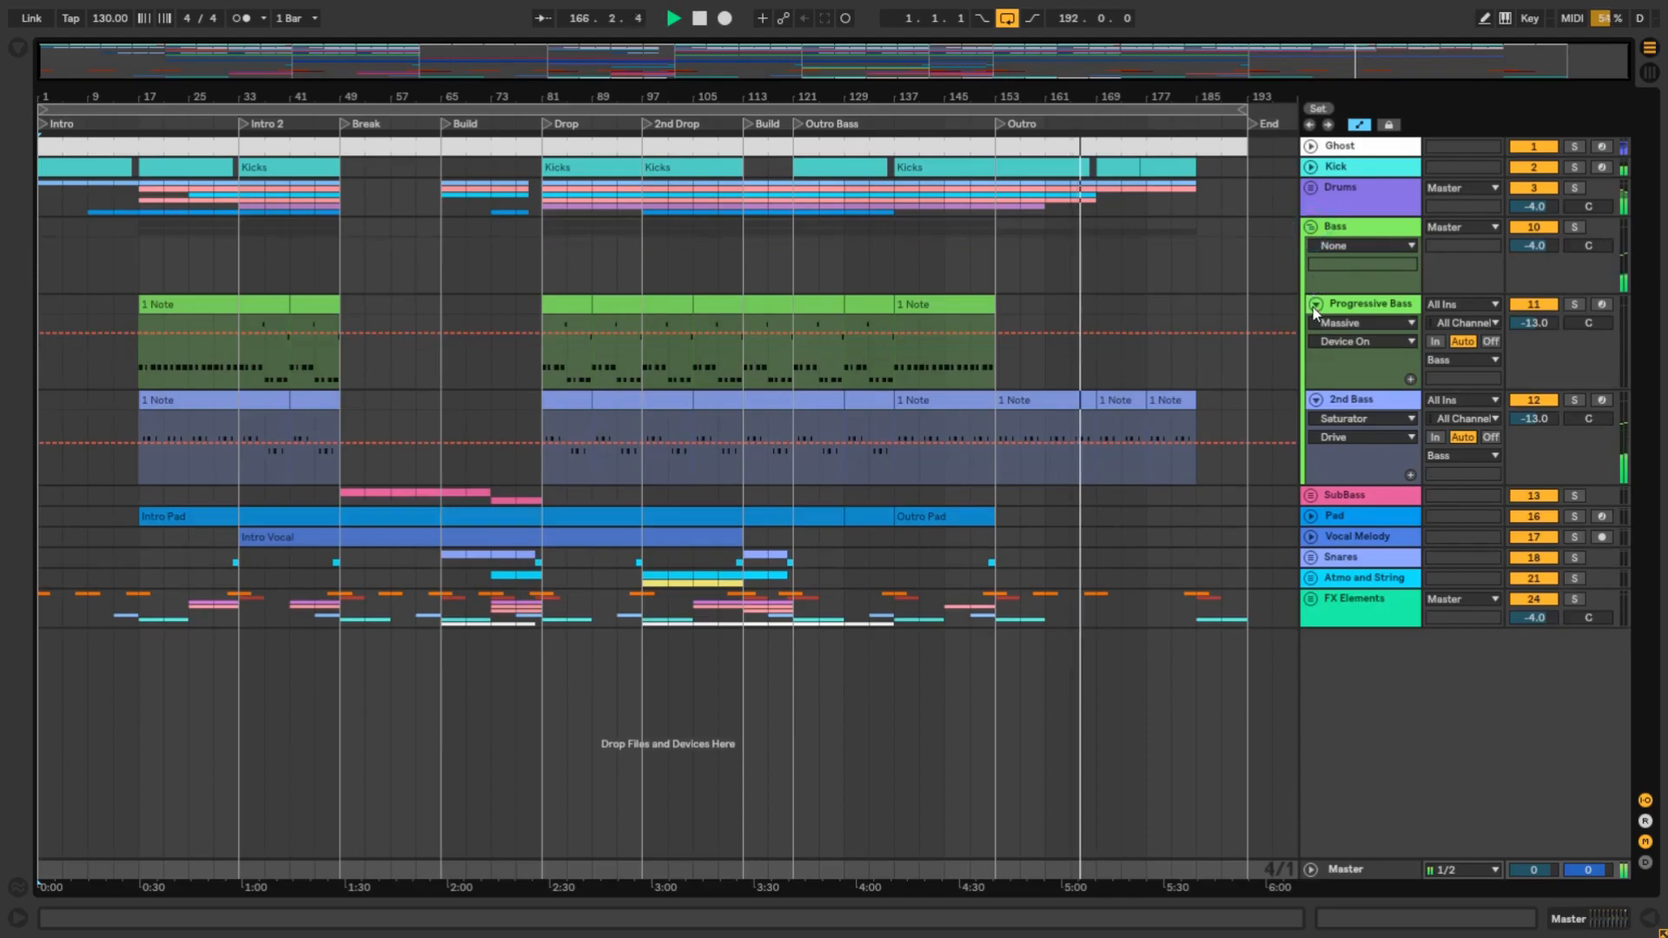
left_click(1311, 304)
left_click(1311, 227)
Unfold and refold SubBass, Pad, Vocal Melody, Snares and Atmo and String one after another to check their lanes.
left_click(1310, 248)
left_click(1310, 249)
left_click(1310, 271)
left_click(1309, 271)
left_click(1310, 288)
left_click(1311, 287)
left_click(1310, 309)
left_click(1309, 309)
left_click(1310, 331)
left_click(1310, 331)
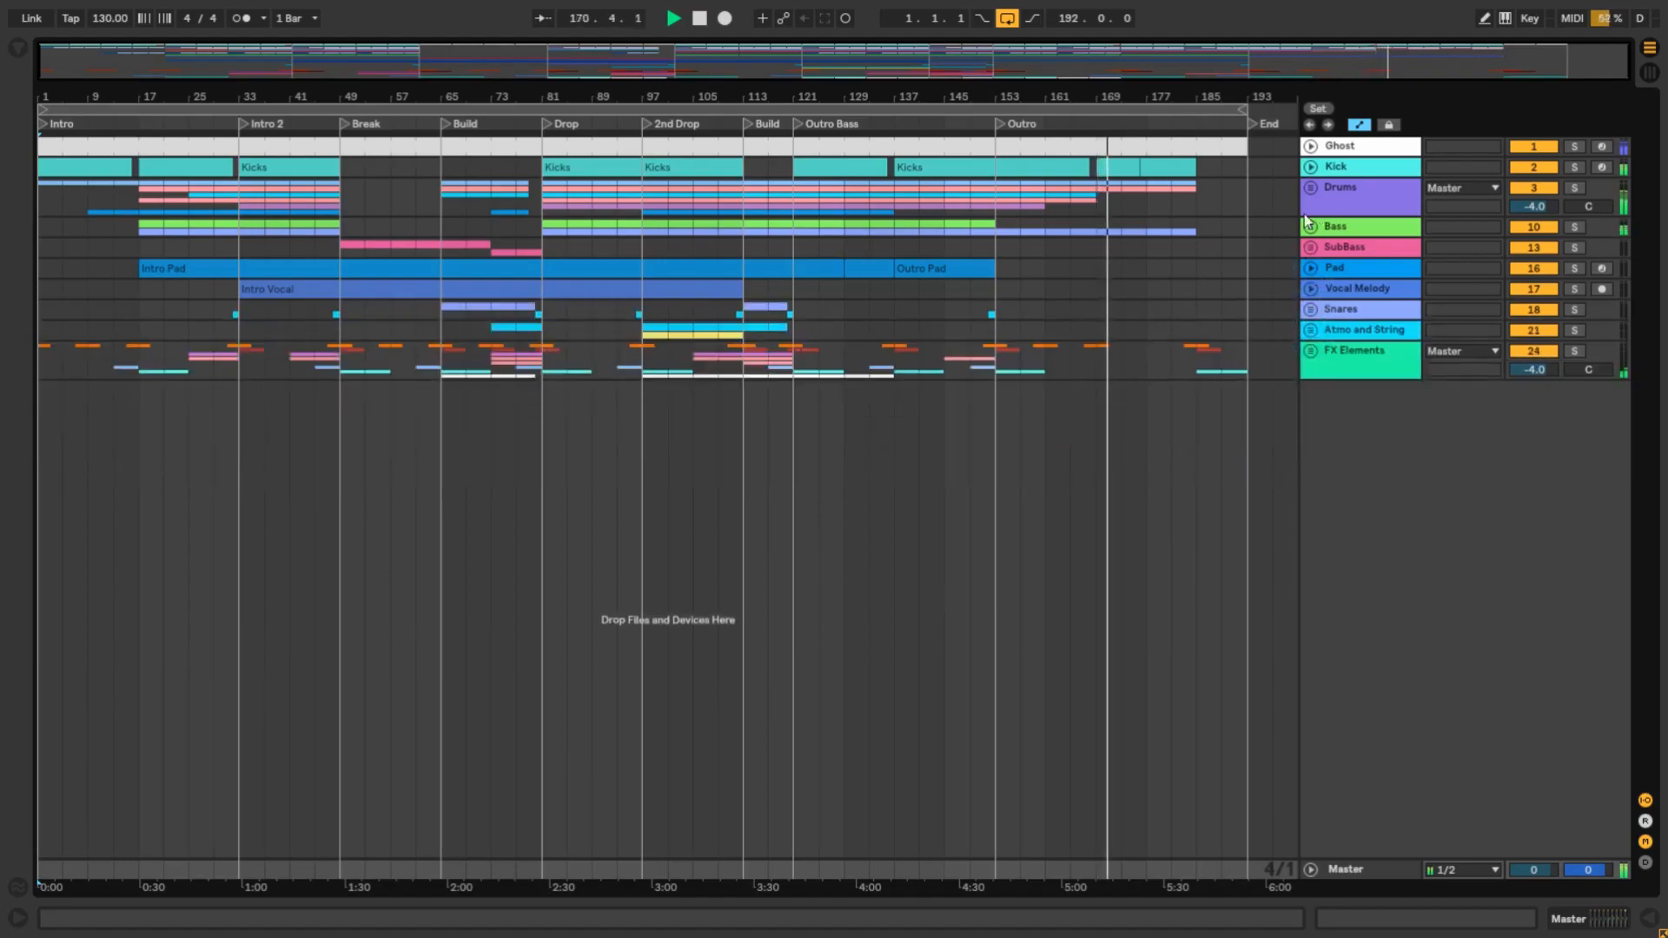